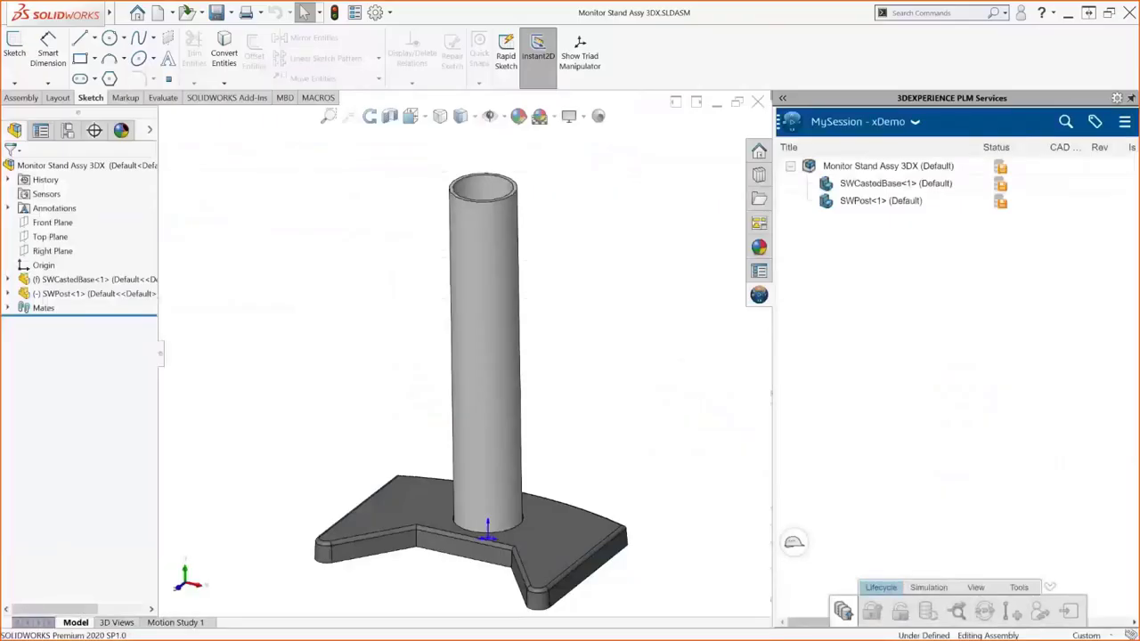
Step: Check the 3DEXPERIENCE PLM Services entry in the add-ins list and the save status of the assembly's components
left_click(375, 13)
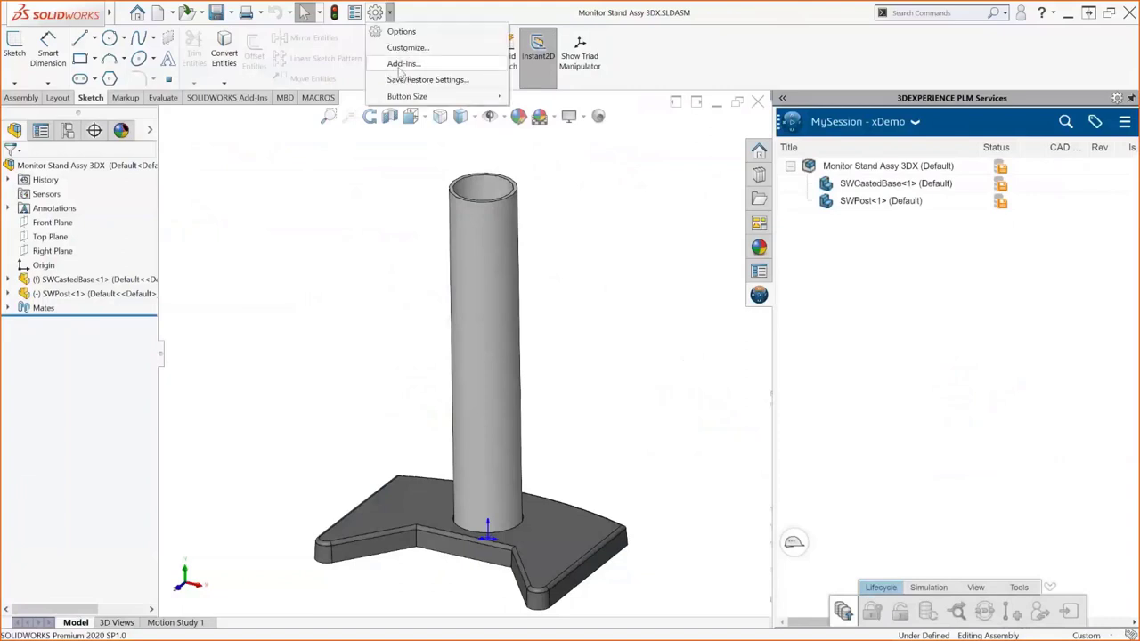
left_click(445, 62)
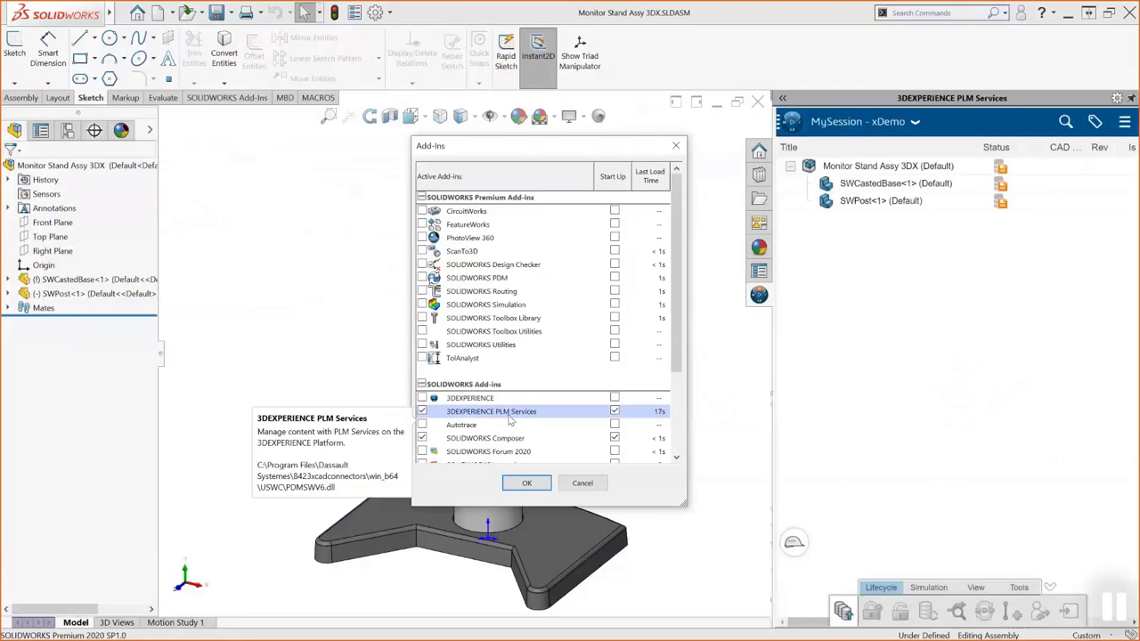
left_click(577, 482)
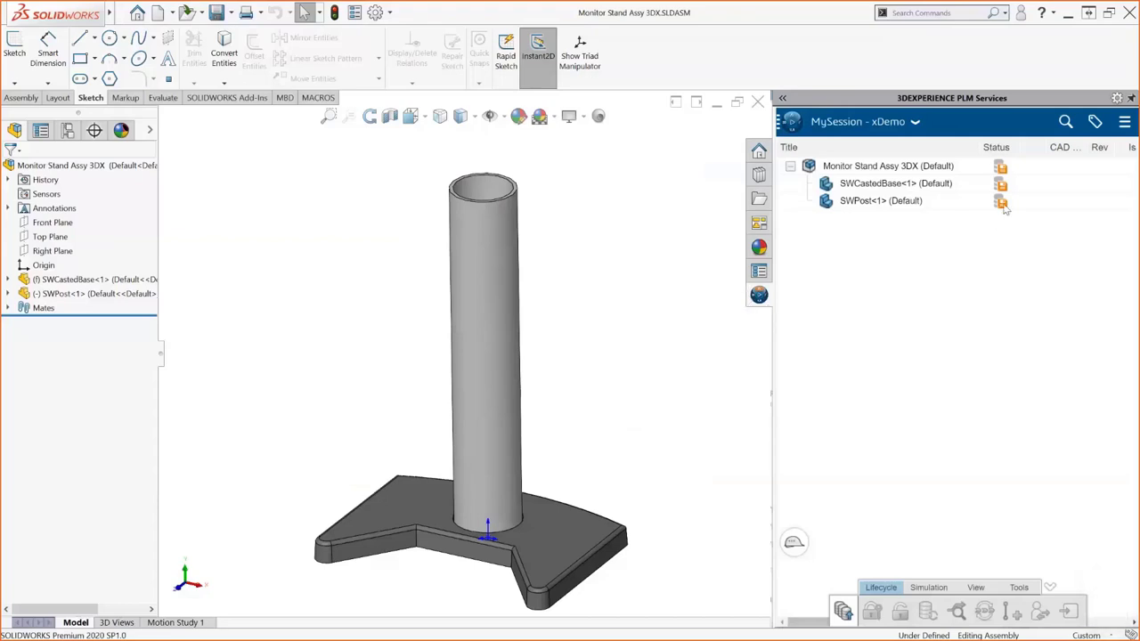
mouse_move(1002, 206)
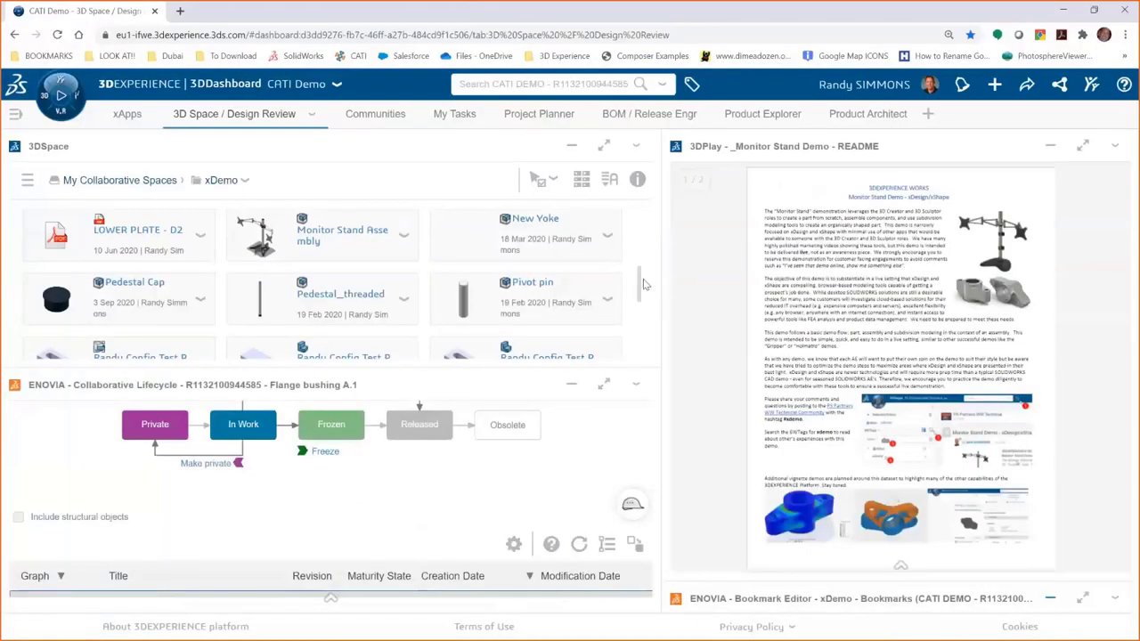
Step: Switch to the 3DDashboard in the browser, find Pedestal Cap in the xDemo space, and insert it into the SOLIDWORKS assembly
scroll(649, 243, "down", 3)
scroll(648, 236, "up", 3)
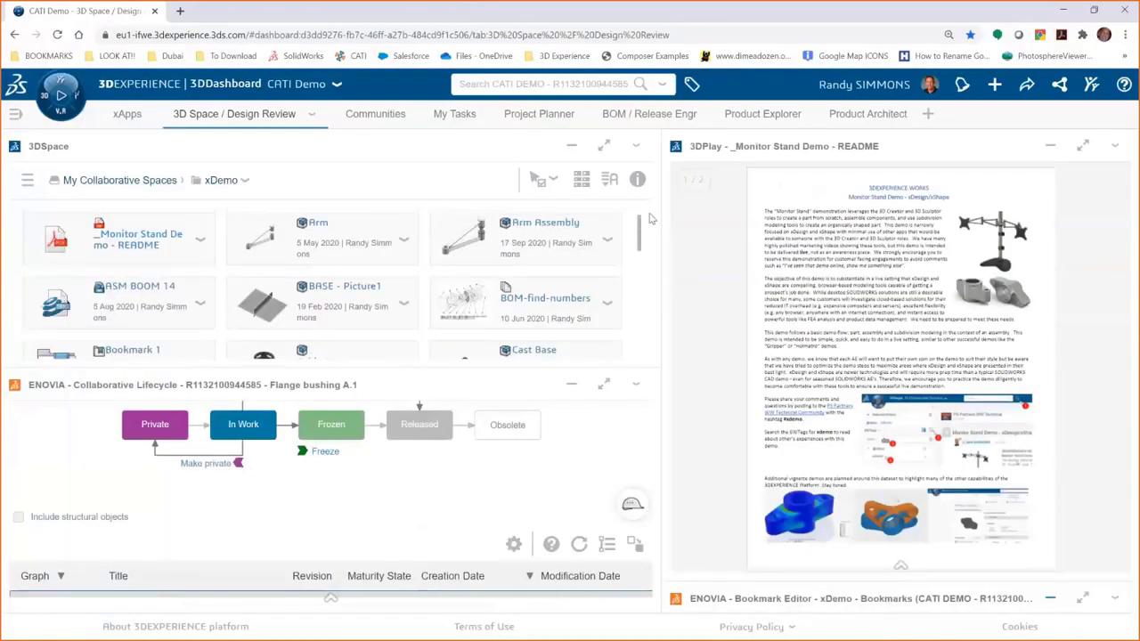
scroll(649, 267, "down", 5)
scroll(649, 283, "down", 2)
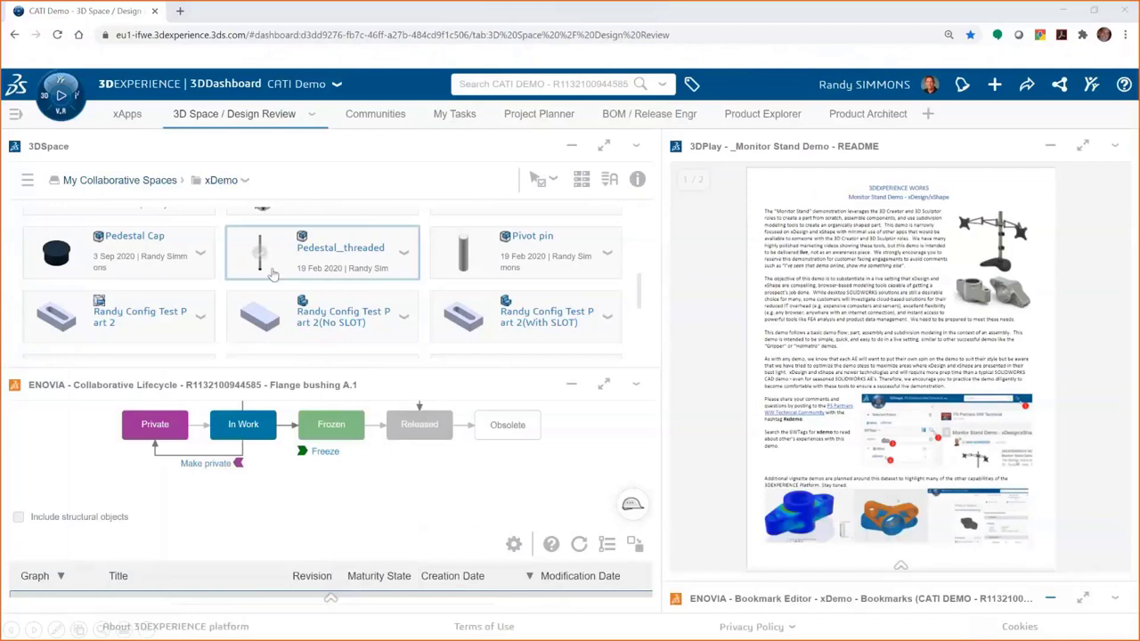
mouse_move(154, 262)
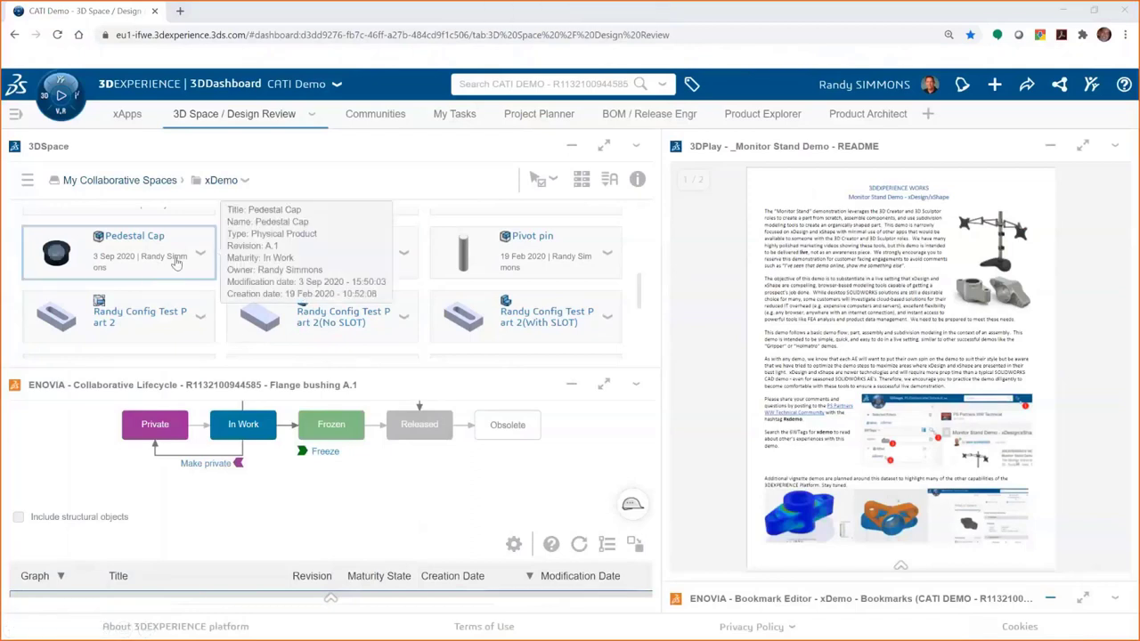
left_click_drag(176, 263, 333, 243)
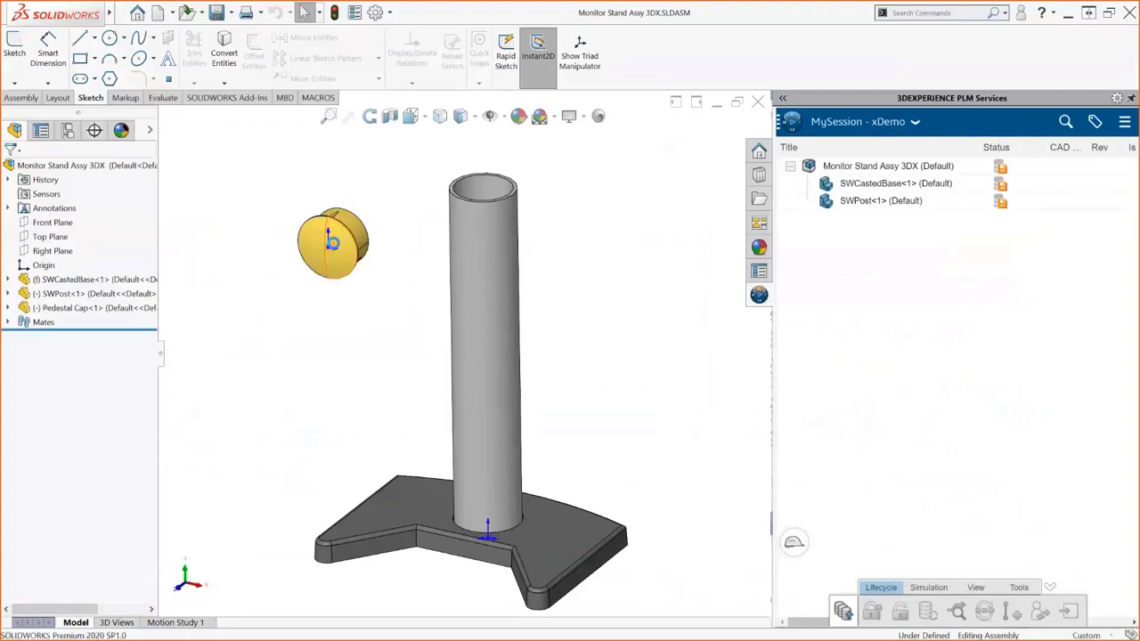
Step: Turn the Pedestal Cap over, seat it in the open upper end of the post, and check its 3DEXPERIENCE status
left_click_drag(330, 242, 348, 261)
left_click(347, 261)
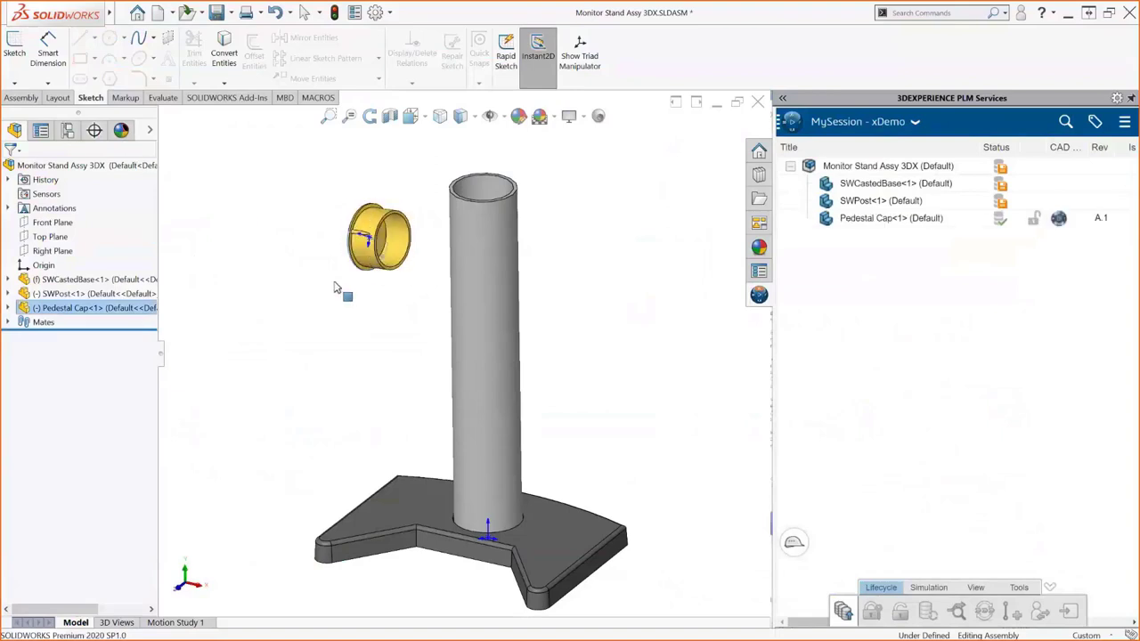
left_click_drag(343, 311, 483, 208)
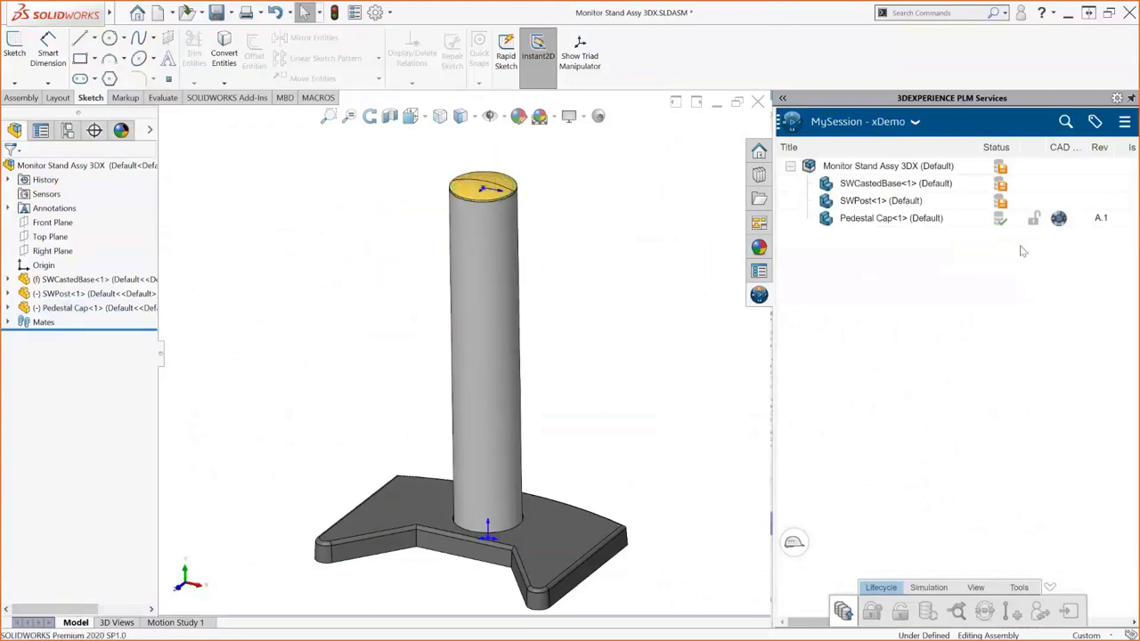
mouse_move(1001, 227)
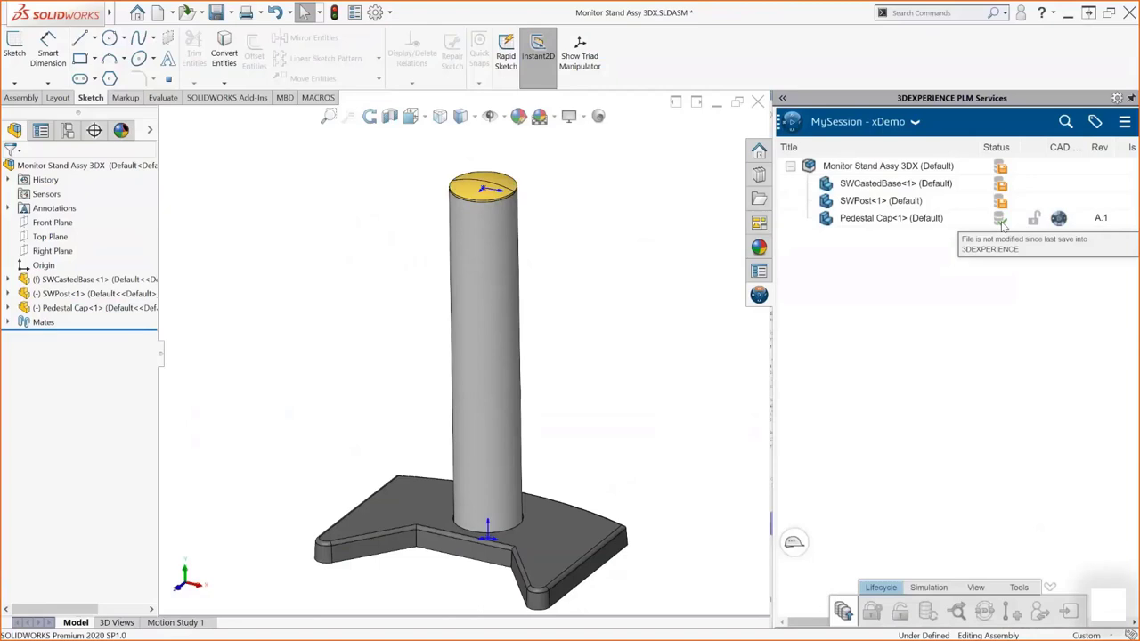
Step: Search the 3DEXPERIENCE platform for "prd"
left_click(1065, 122)
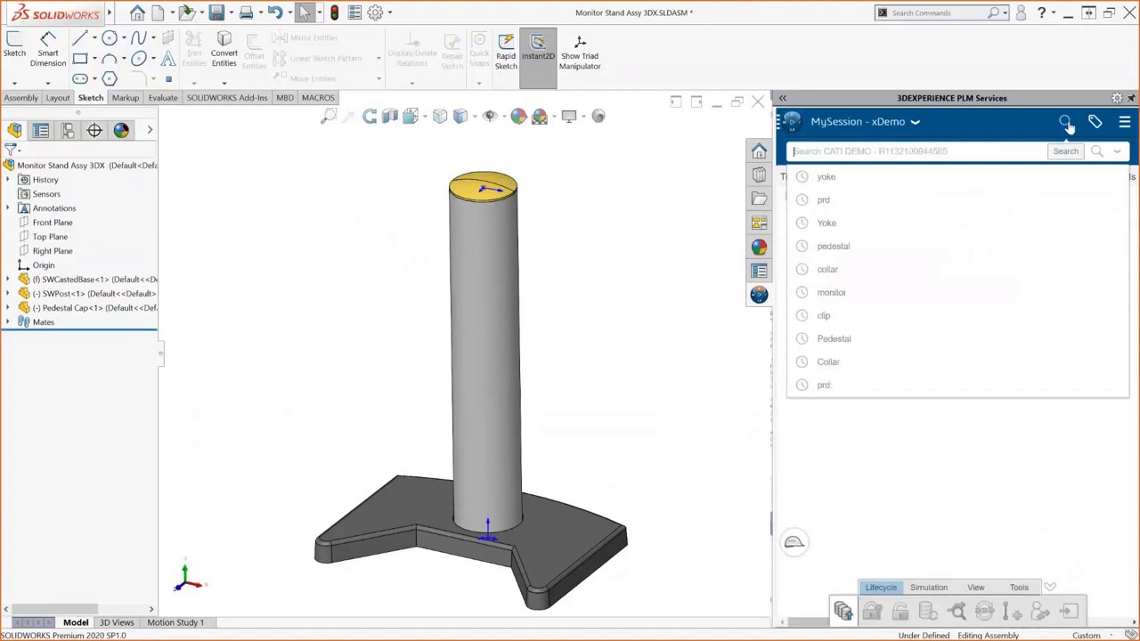
type("prd")
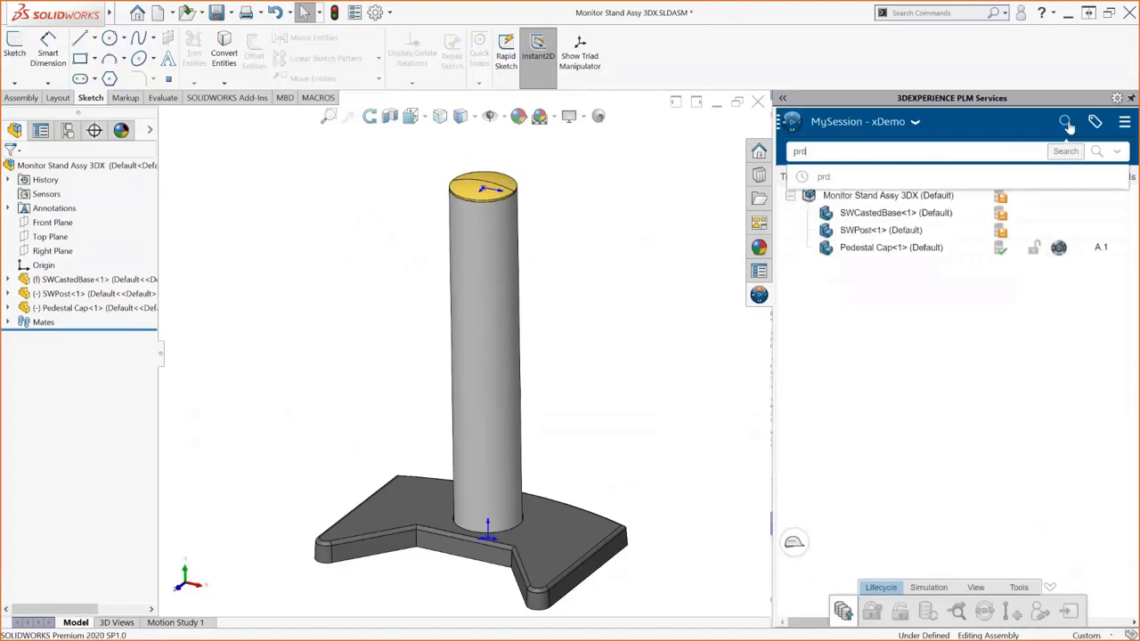
key("Return")
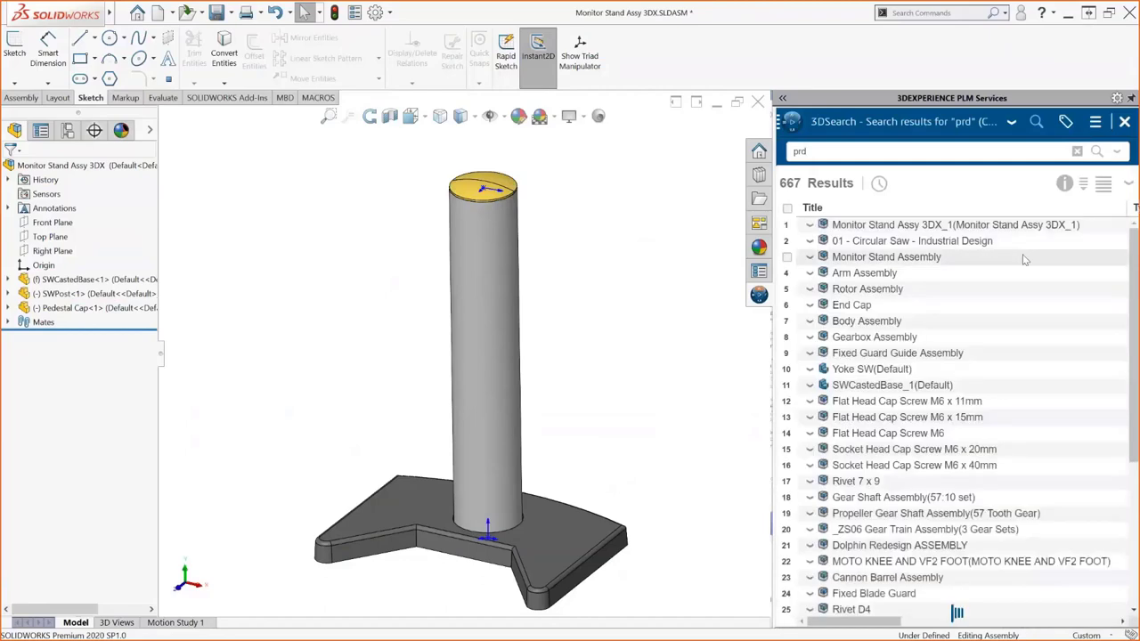
Step: Show all 6WTags categories and filter the search results to the xDemo collaborative space
left_click(1064, 122)
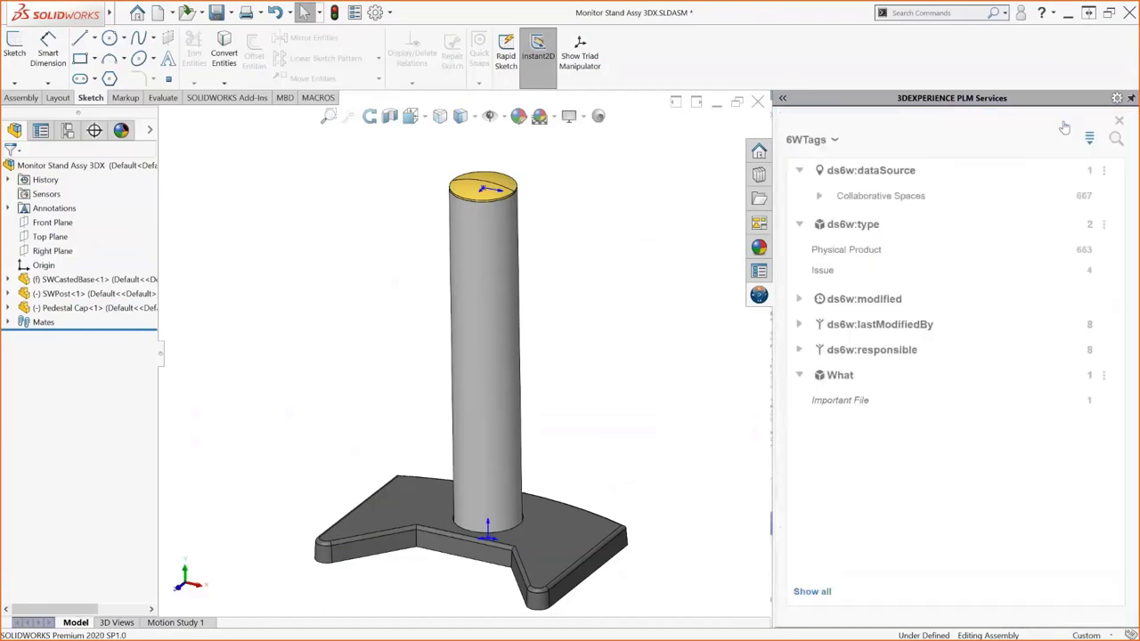
left_click(812, 591)
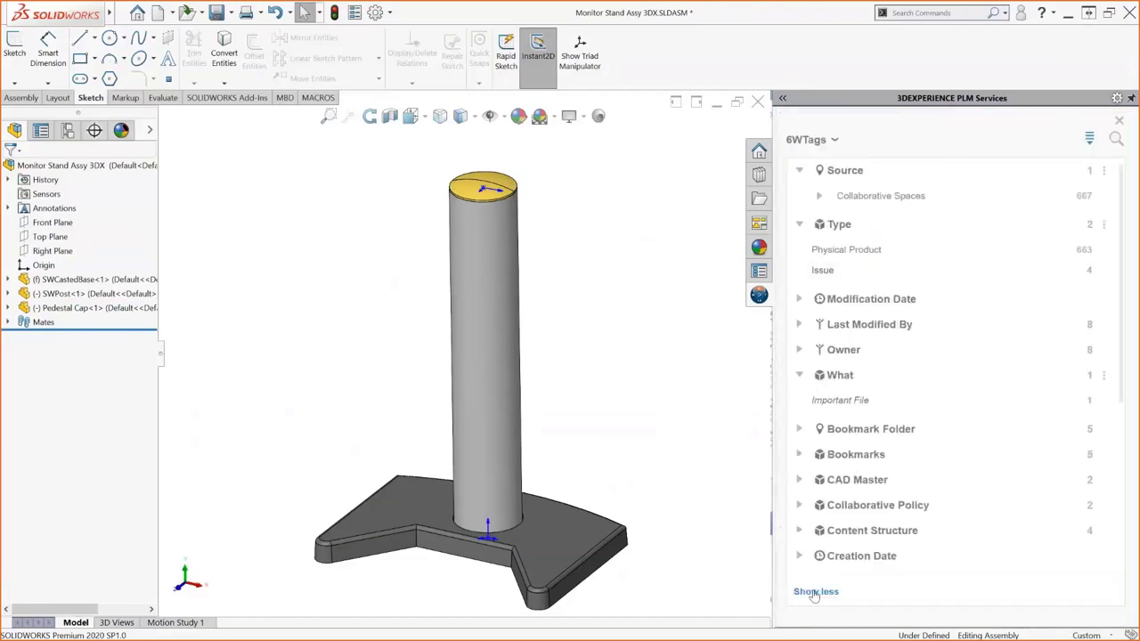
scroll(828, 512, "down", 5)
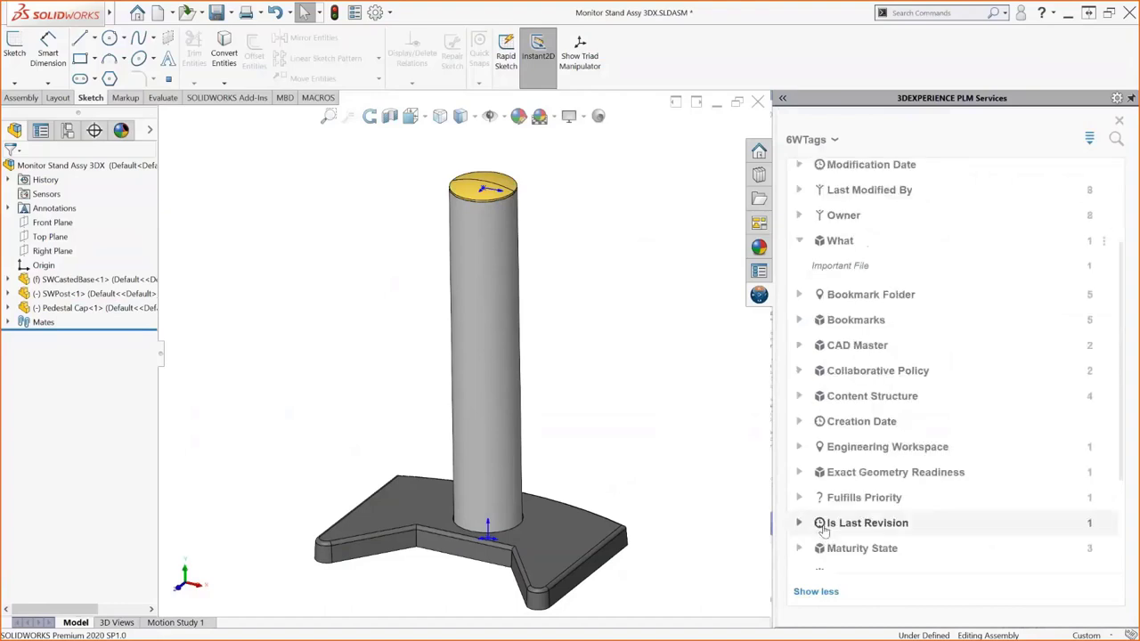
scroll(824, 532, "down", 2)
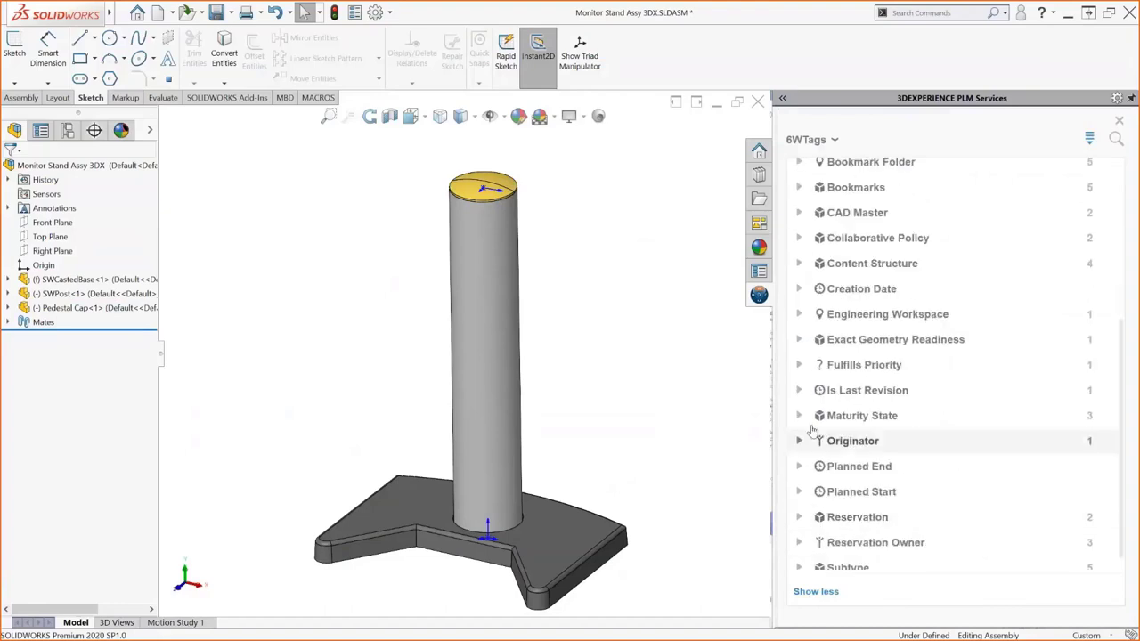
scroll(823, 267, "up", 7)
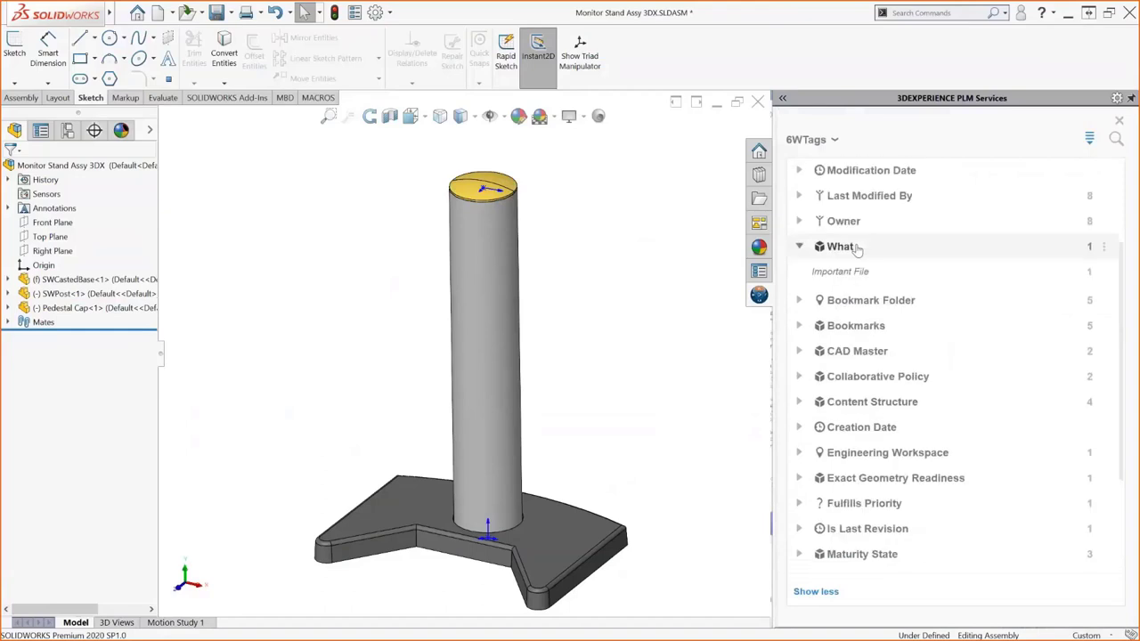
left_click(818, 195)
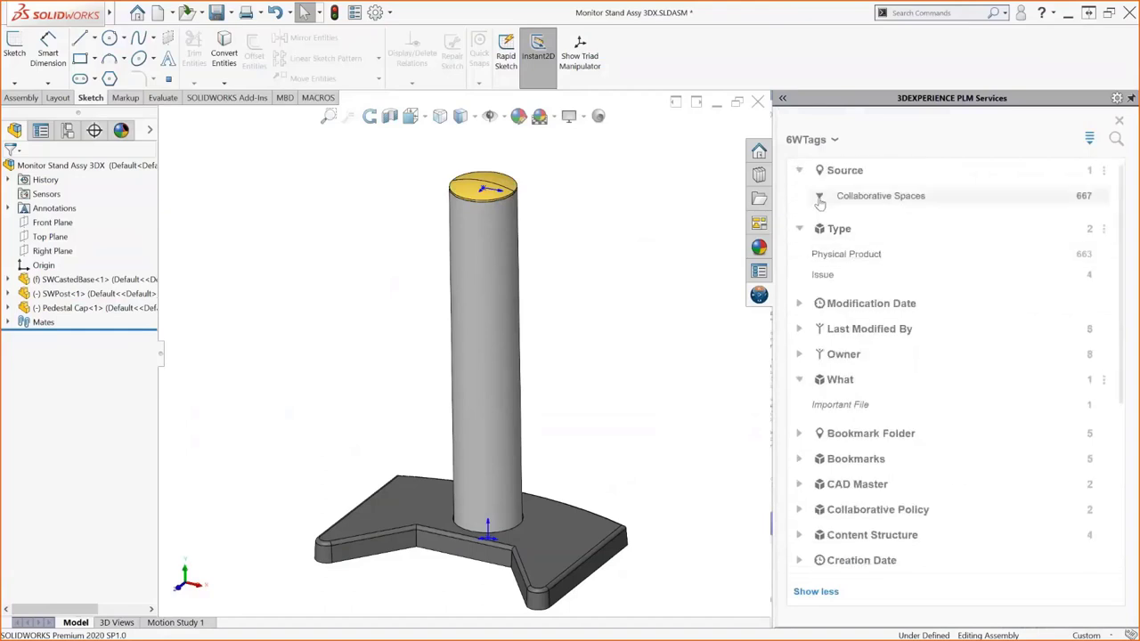
left_click(865, 325)
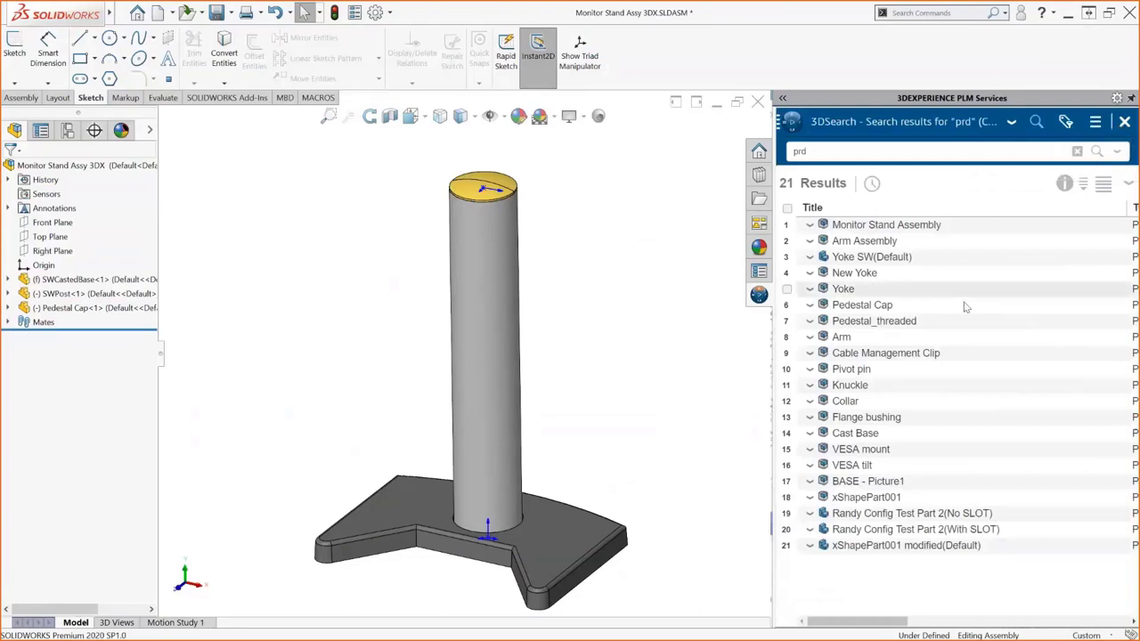
Step: Preview the Collar from the filtered results and return to the results list
left_click(846, 404)
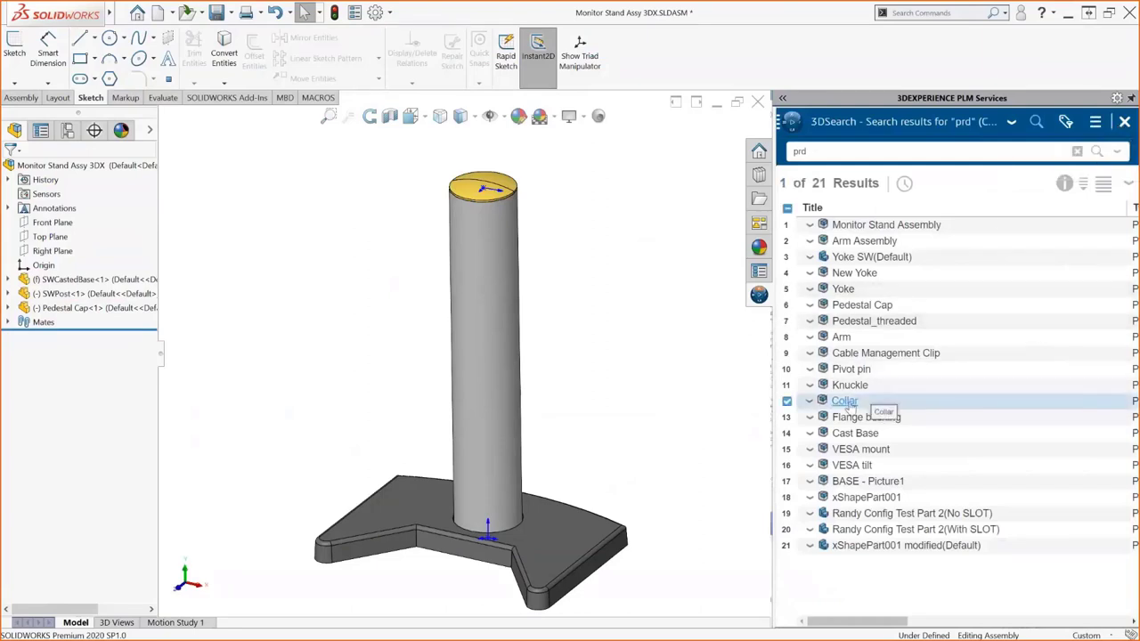
right_click(850, 405)
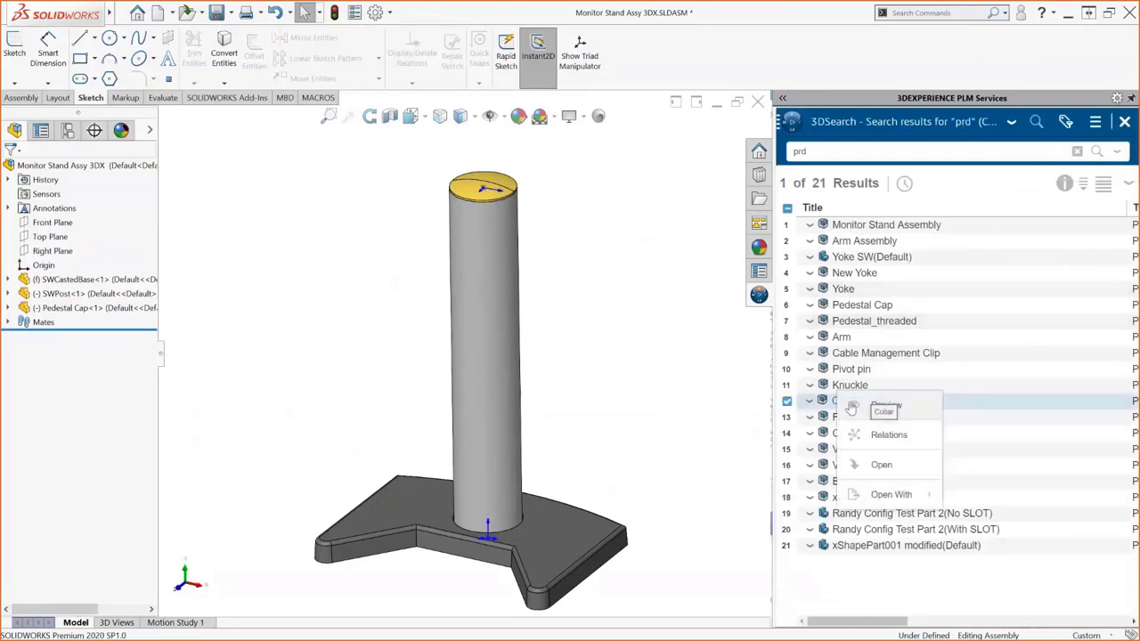
left_click(899, 417)
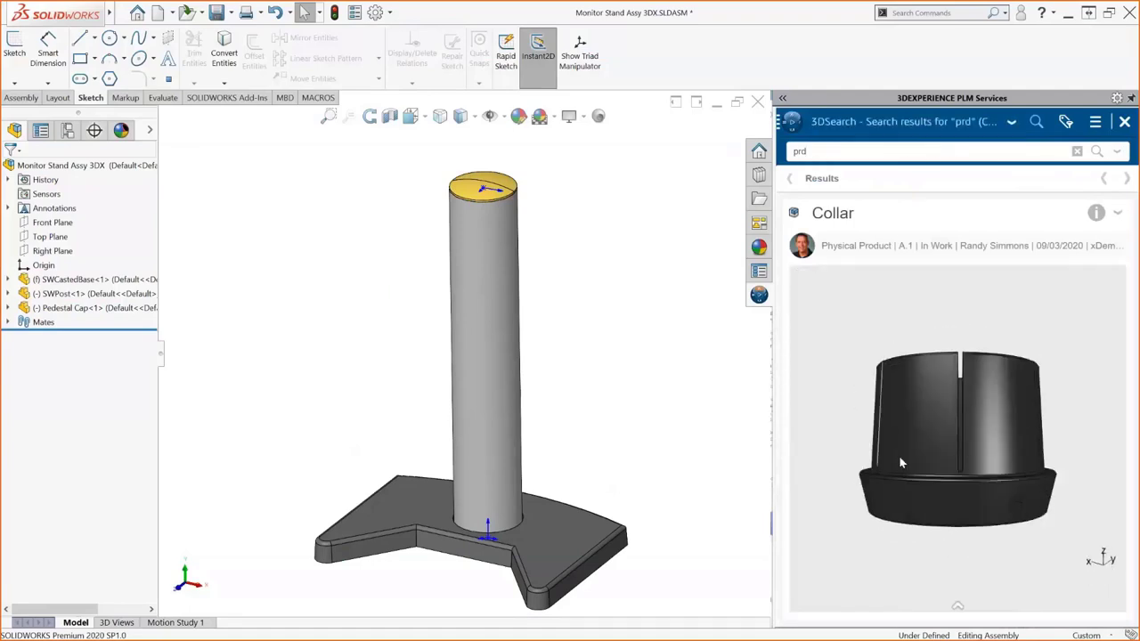
left_click(789, 178)
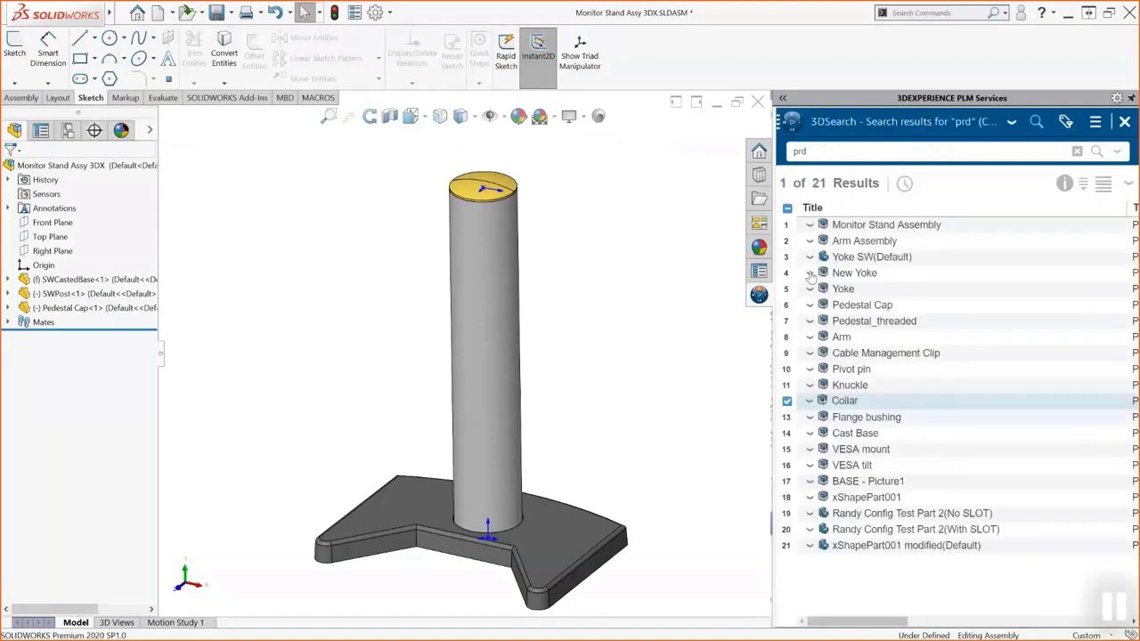
Step: Insert the Collar from its Relations view into the assembly, fitted around the post, and return to MySession
right_click(845, 406)
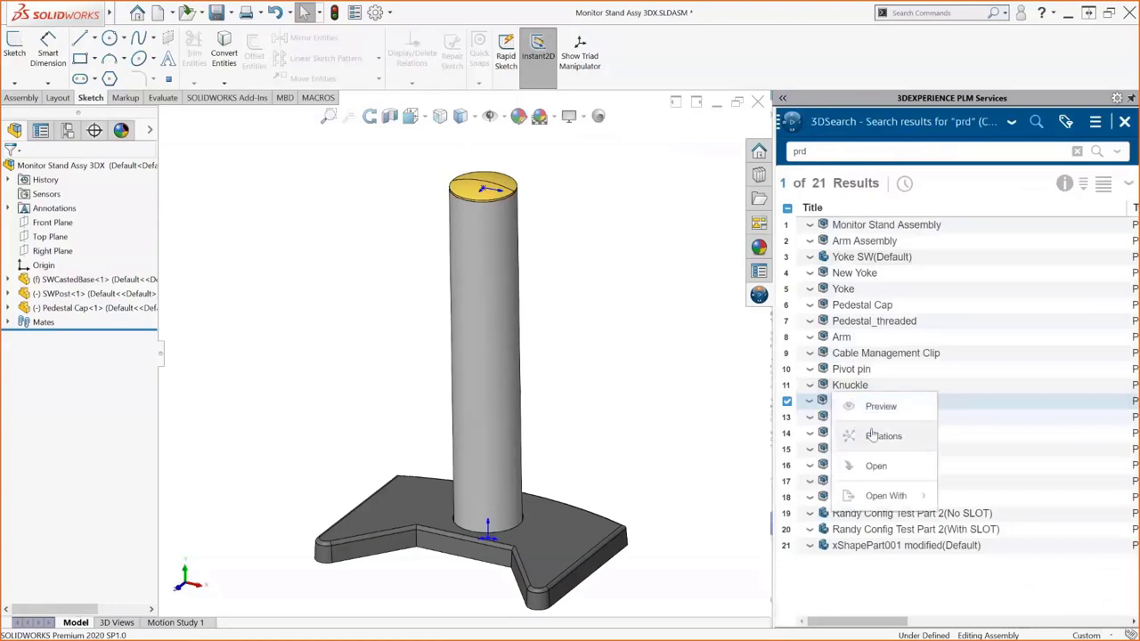
left_click(886, 436)
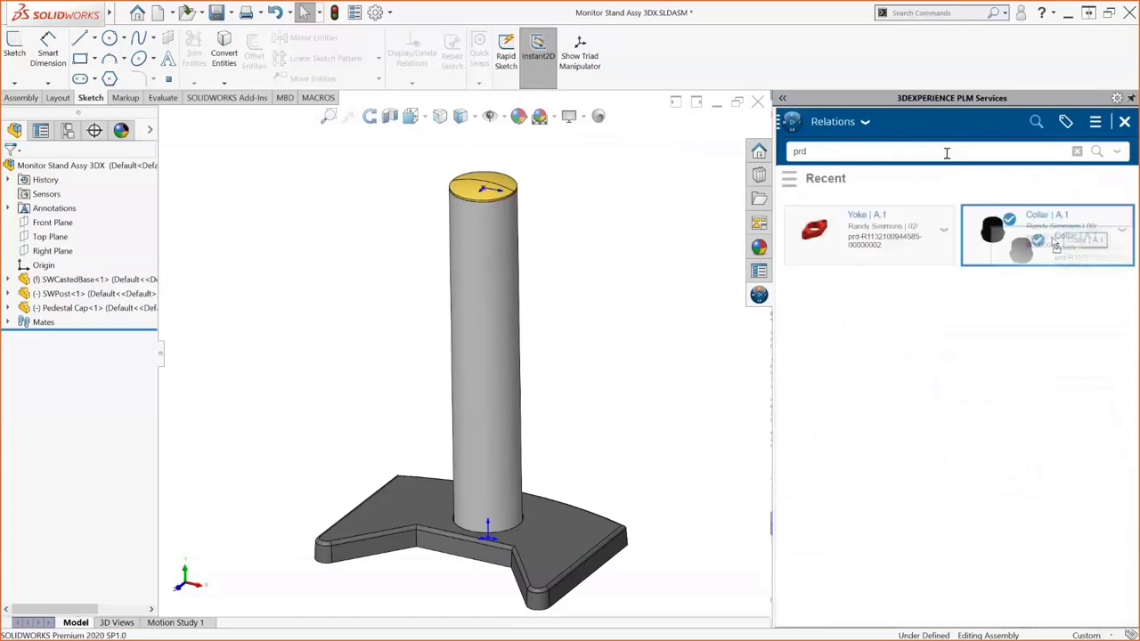
left_click_drag(993, 233, 377, 317)
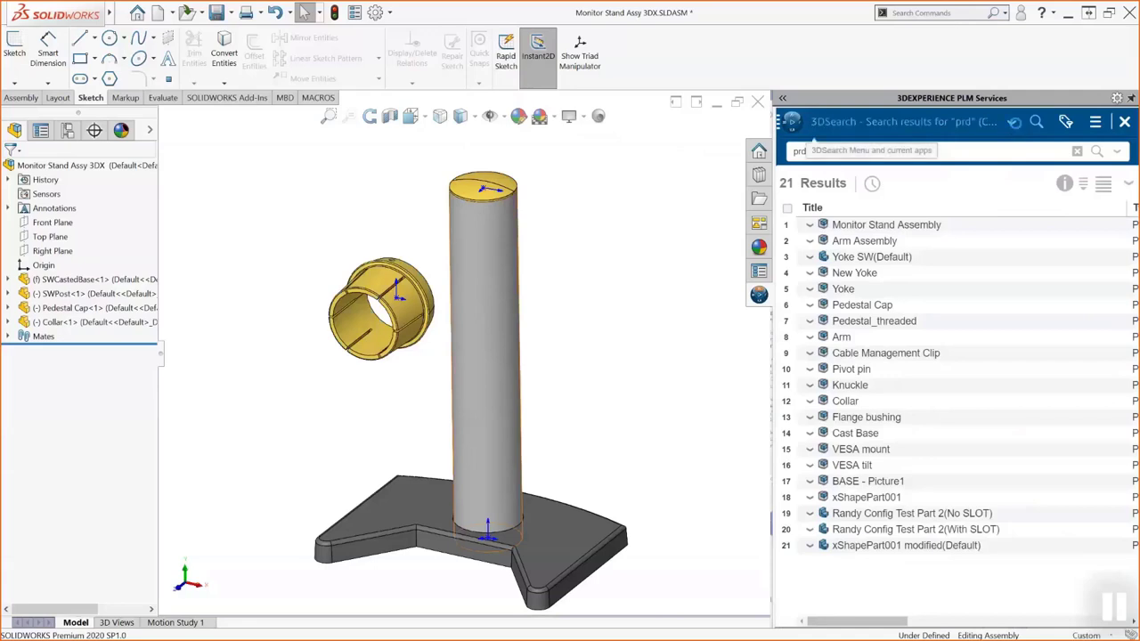
left_click(1012, 123)
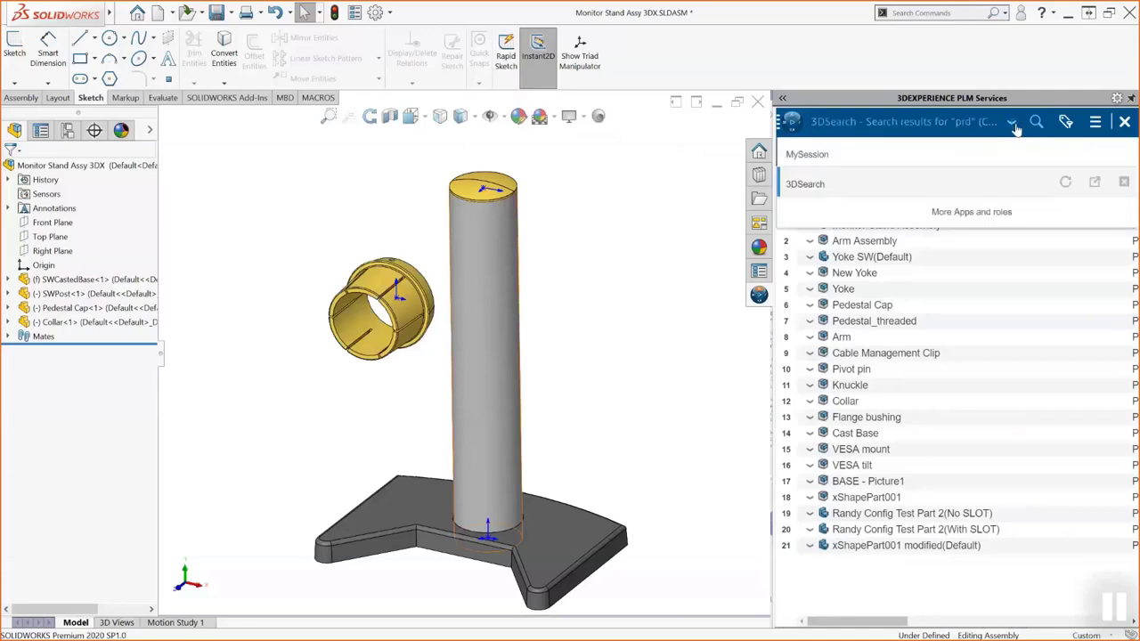
left_click(821, 156)
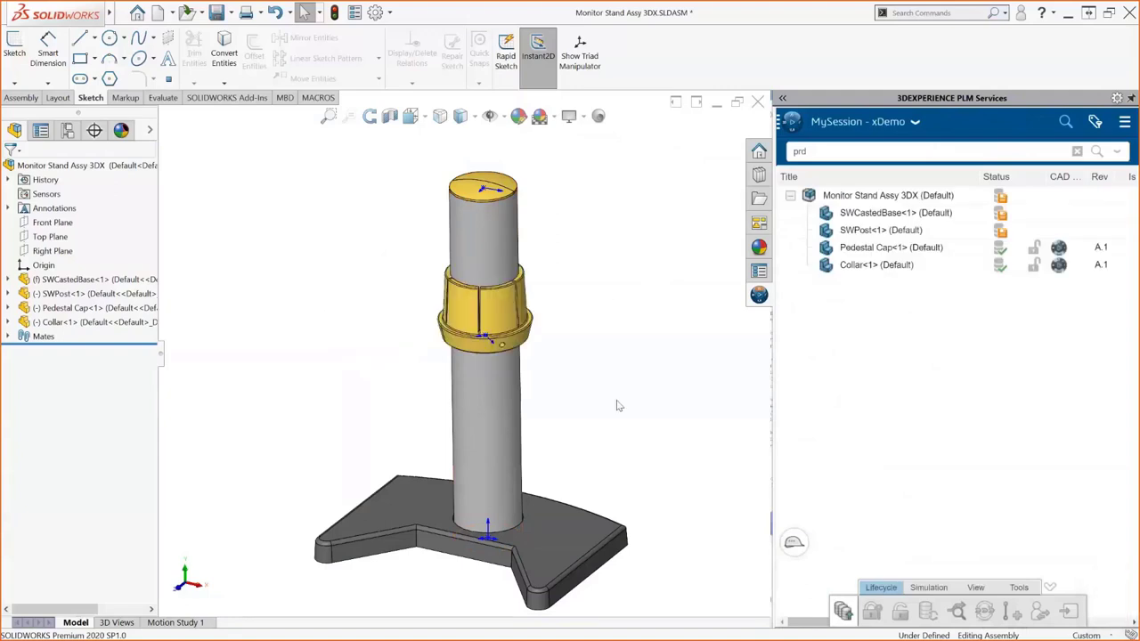
Step: Search the platform for "YOKE" and insert Yoke SW(Default) into the assembly beside the post
left_click(1076, 152)
type("YOKE")
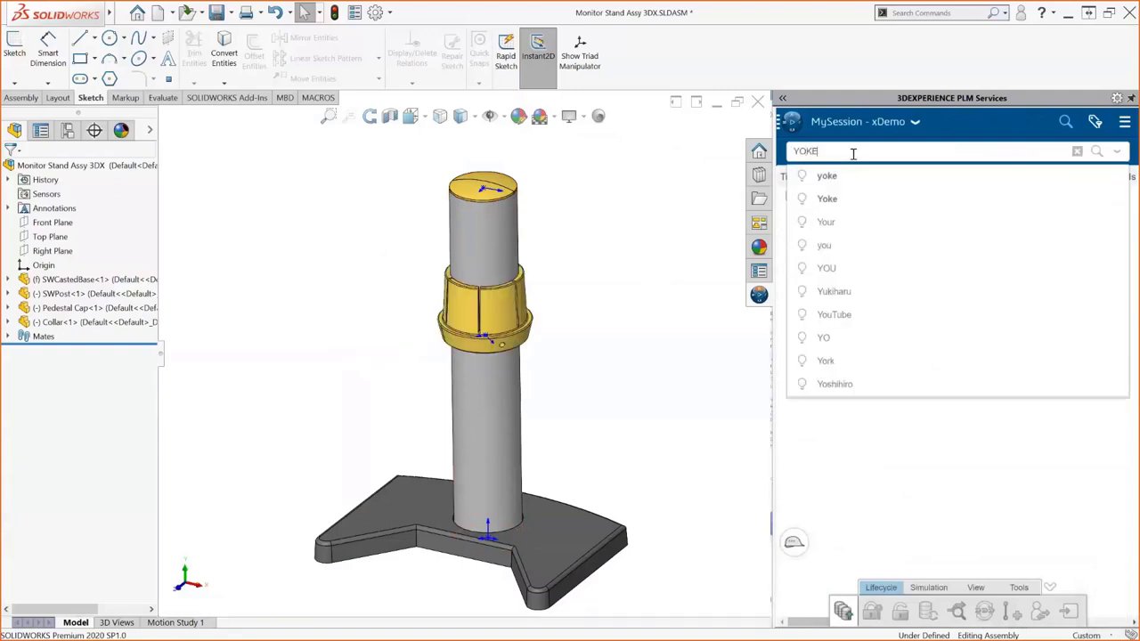
key("Return")
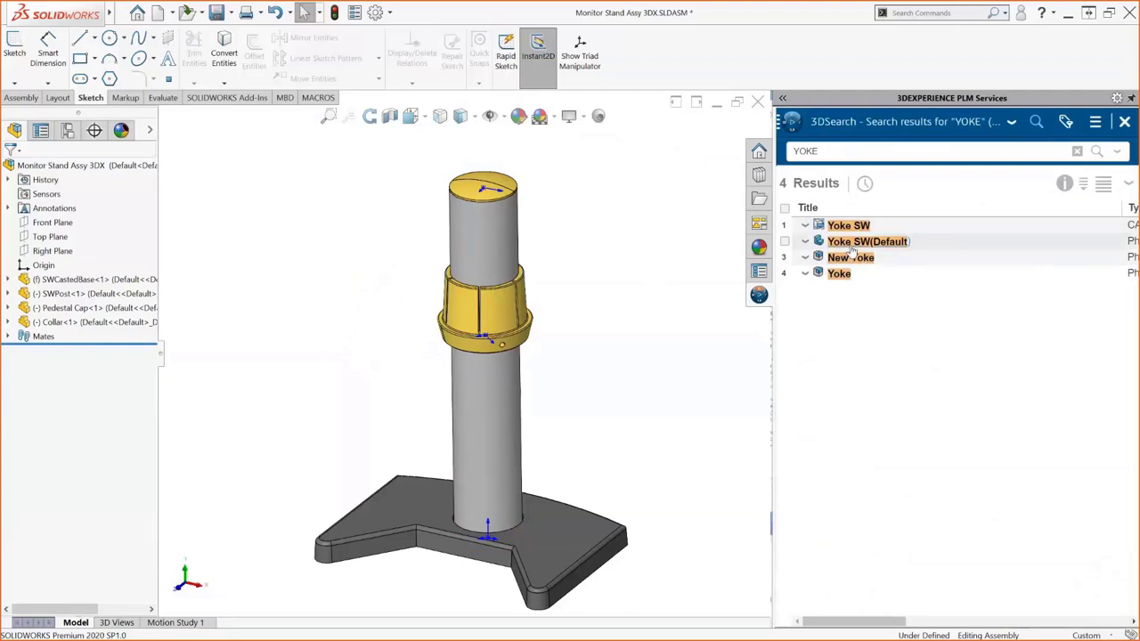
left_click_drag(852, 252, 328, 285)
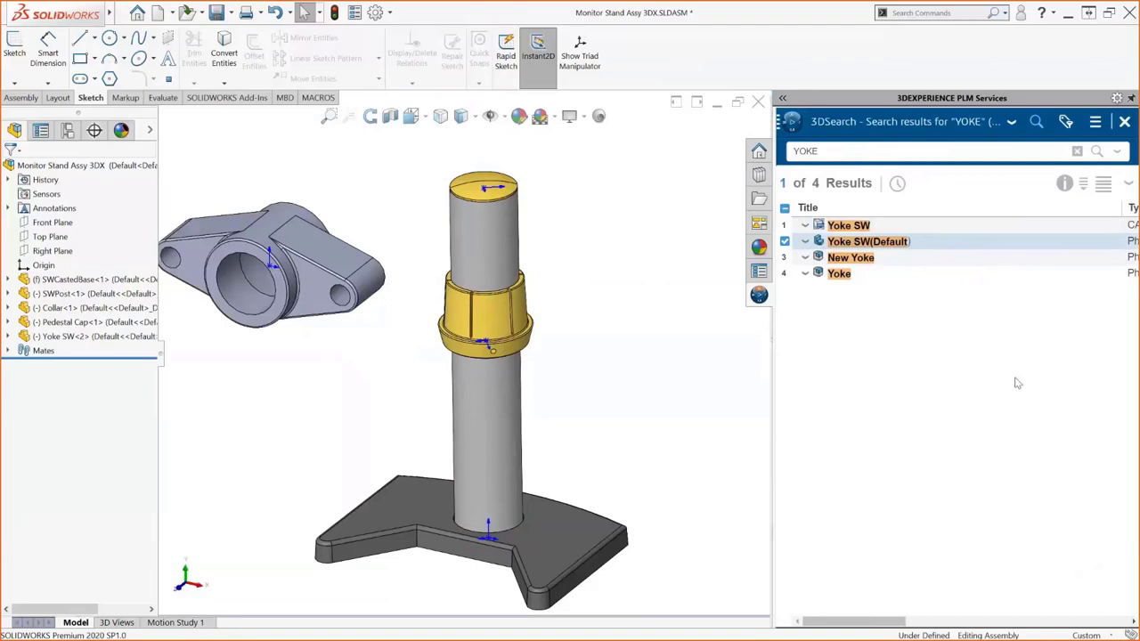
Step: Mate the yoke's inner bore face coincident with the collar's tapered outer face and slide the two parts slightly down the post
right_click_drag(294, 296, 267, 267)
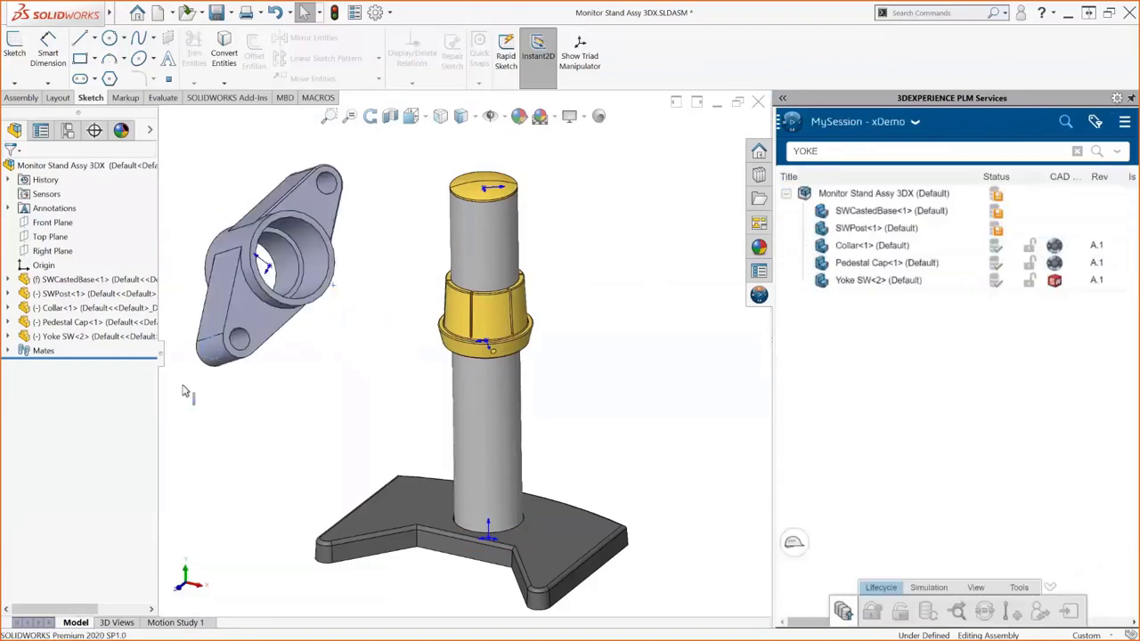
left_click(301, 260)
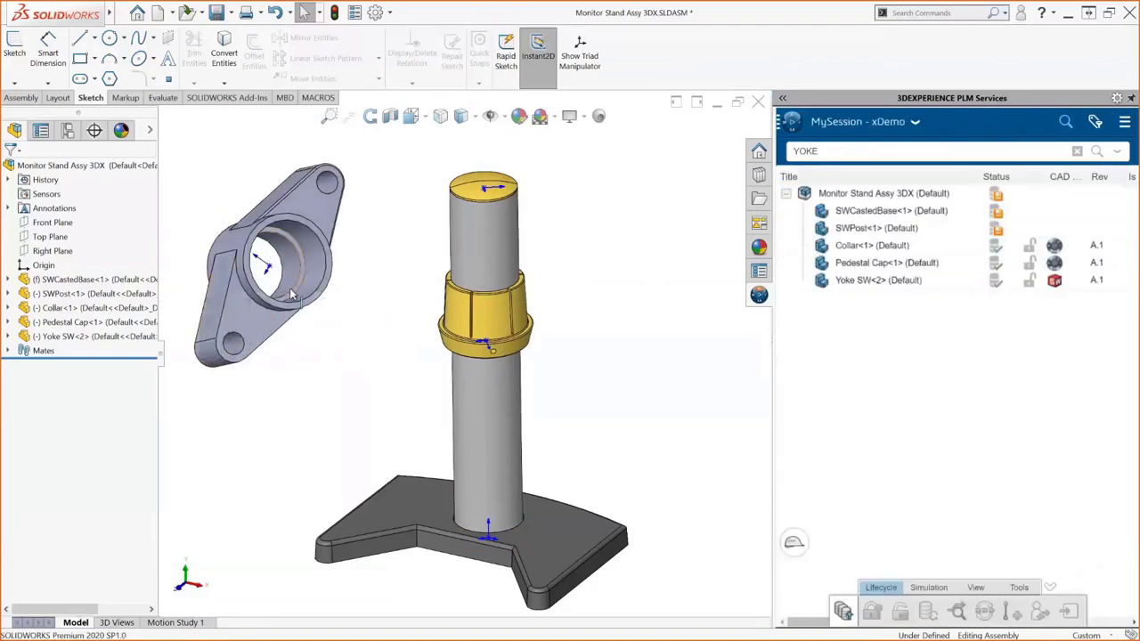
left_click(488, 316)
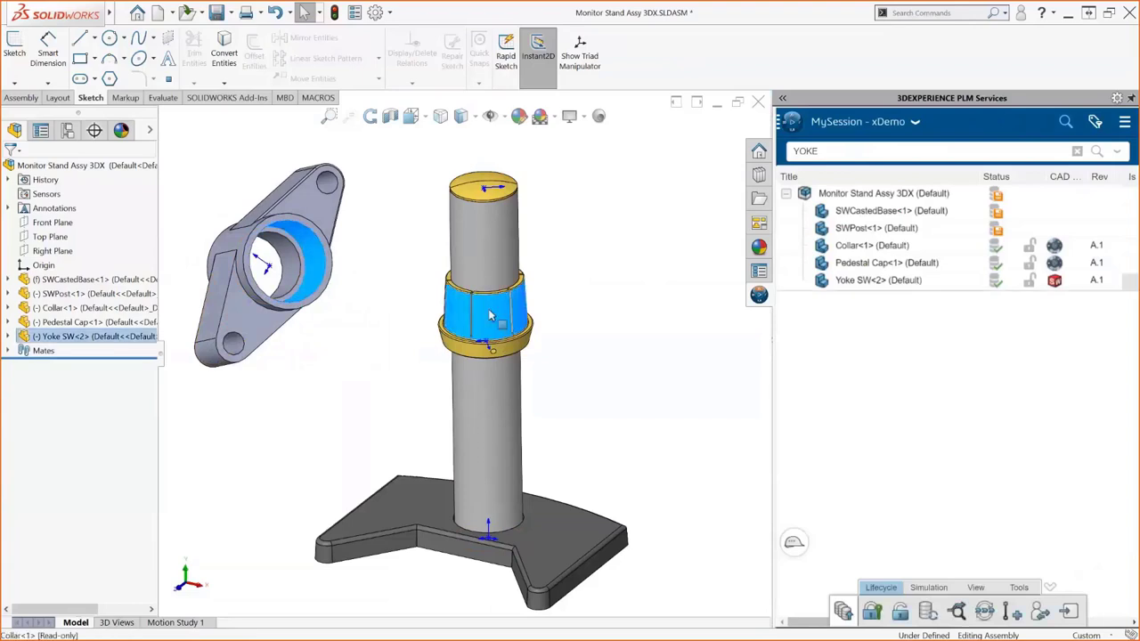
left_click(492, 339, "ctrl")
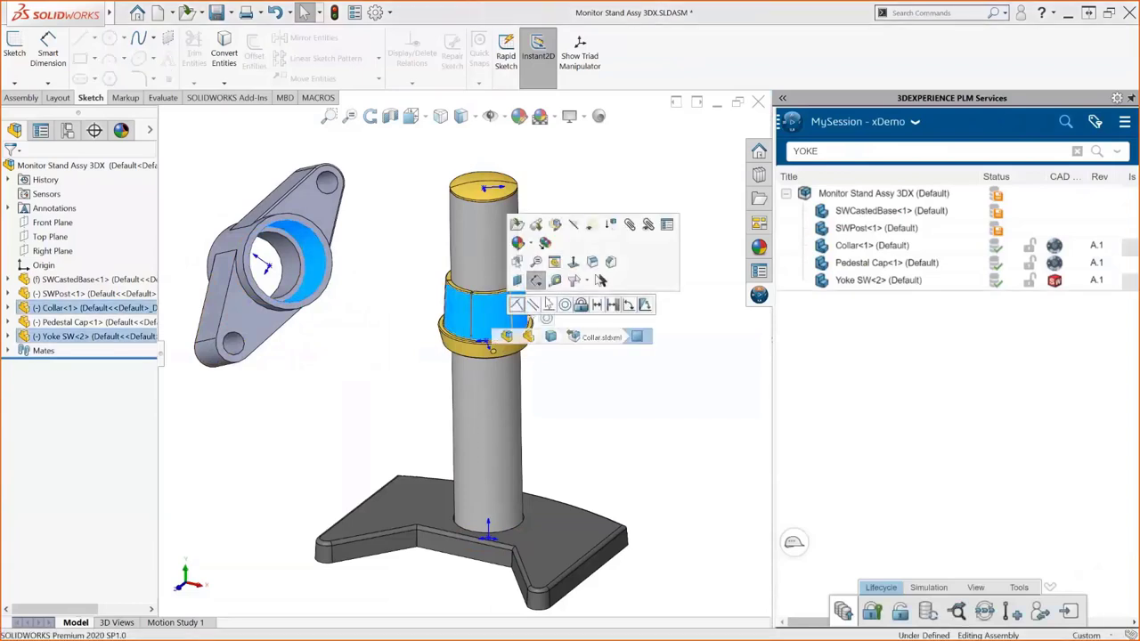
left_click(517, 304)
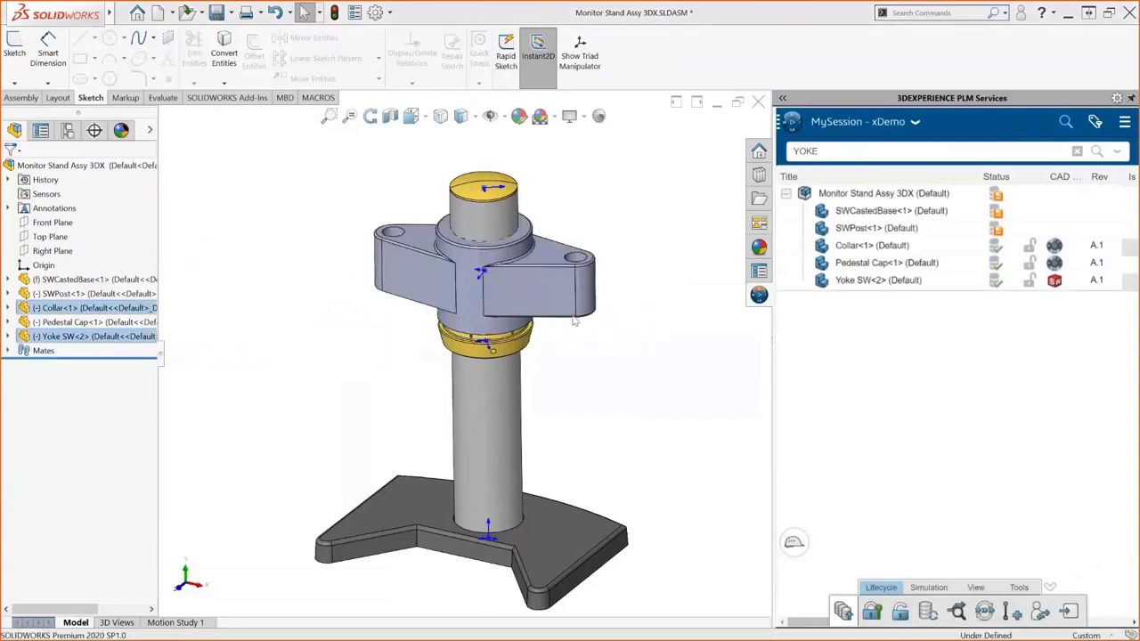
left_click_drag(522, 313, 525, 338)
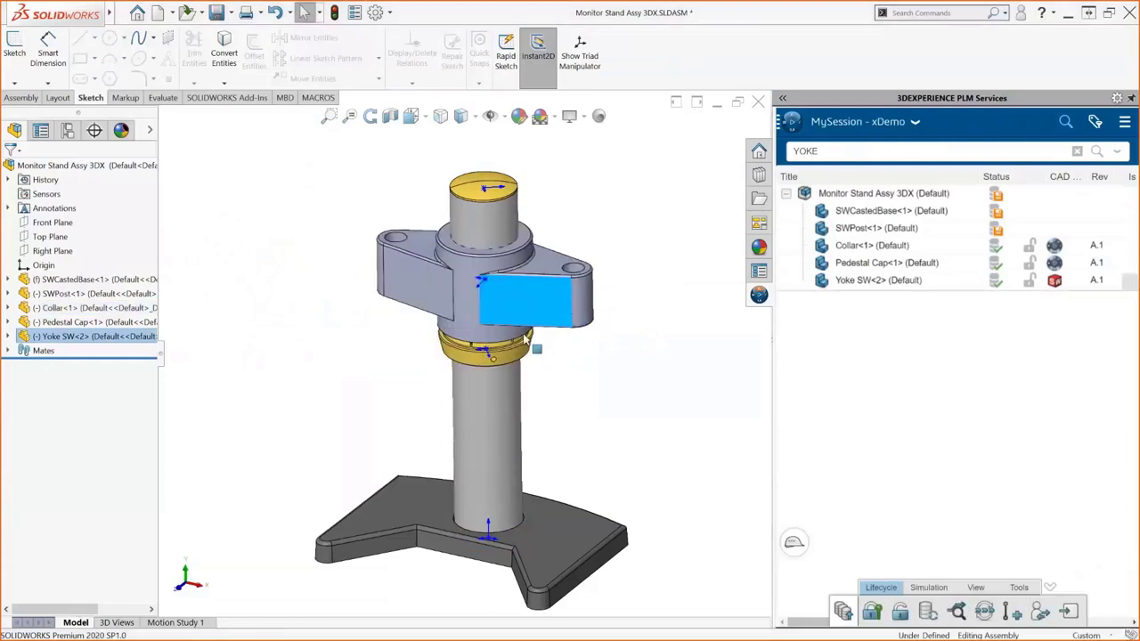
left_click(618, 400)
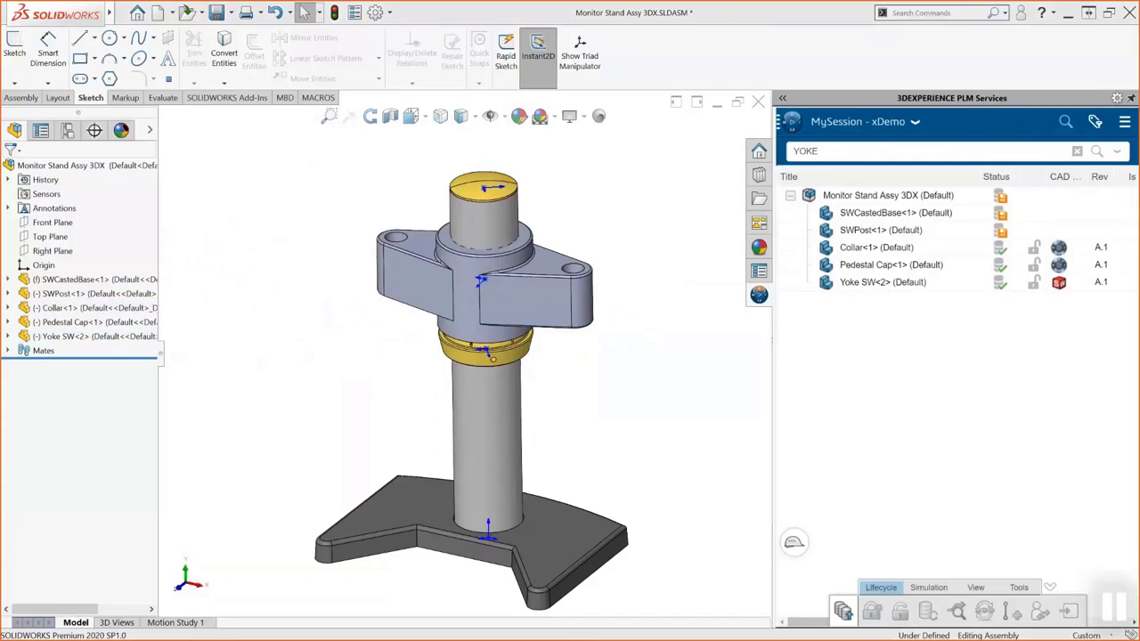
Step: Save Monitor Stand Assy 3DX to the platform and review all its MySession columns before restoring the pane width
right_click(883, 197)
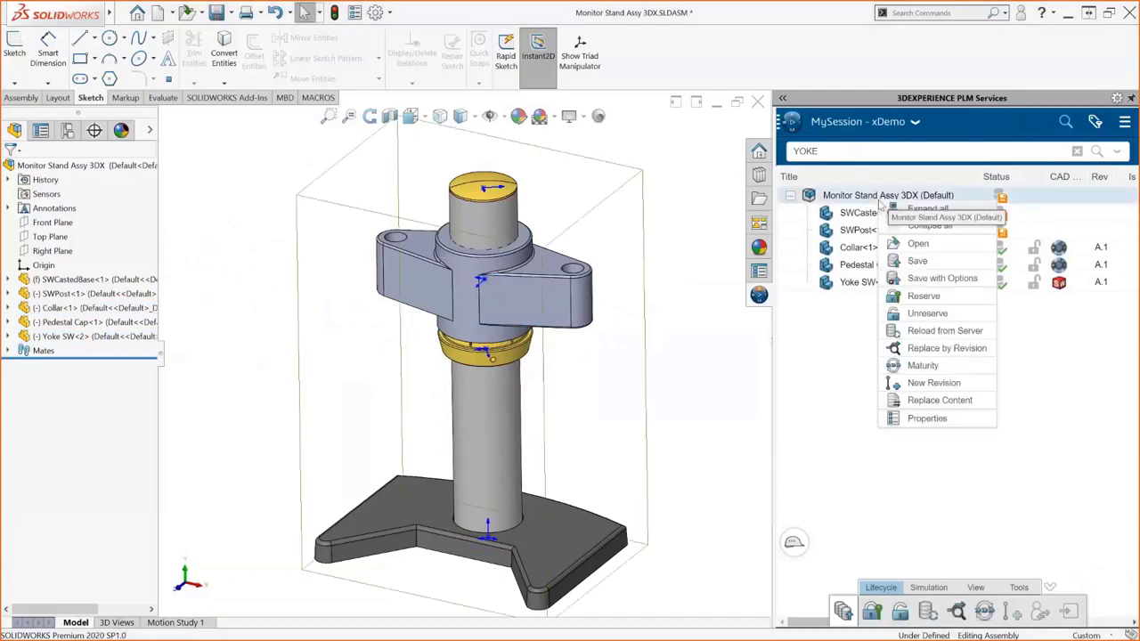
left_click(922, 265)
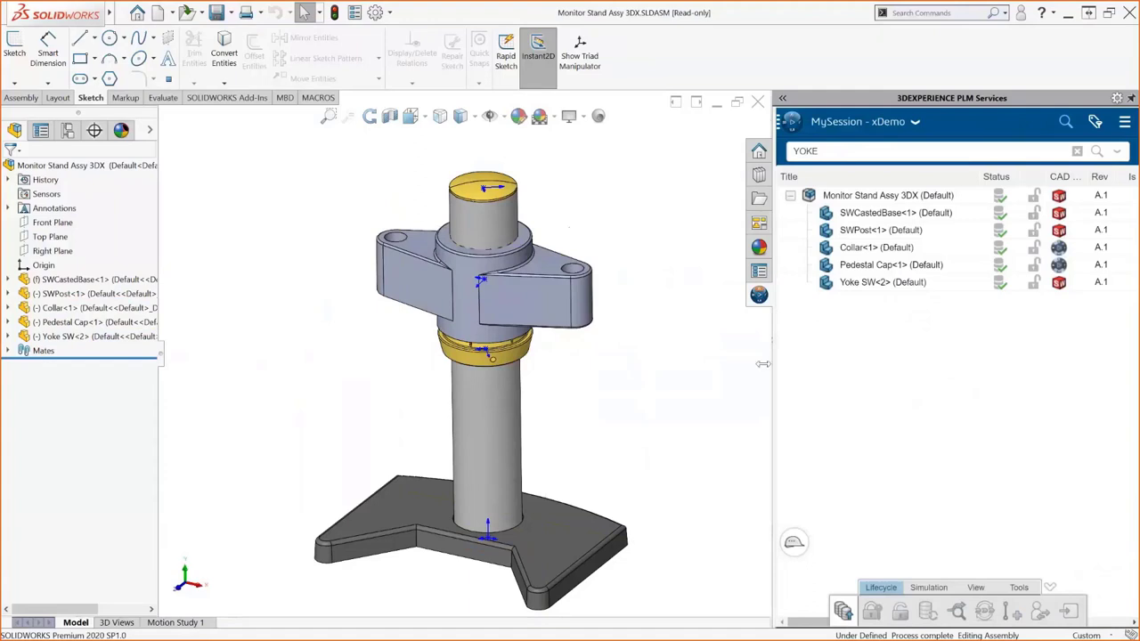
left_click_drag(763, 364, 237, 363)
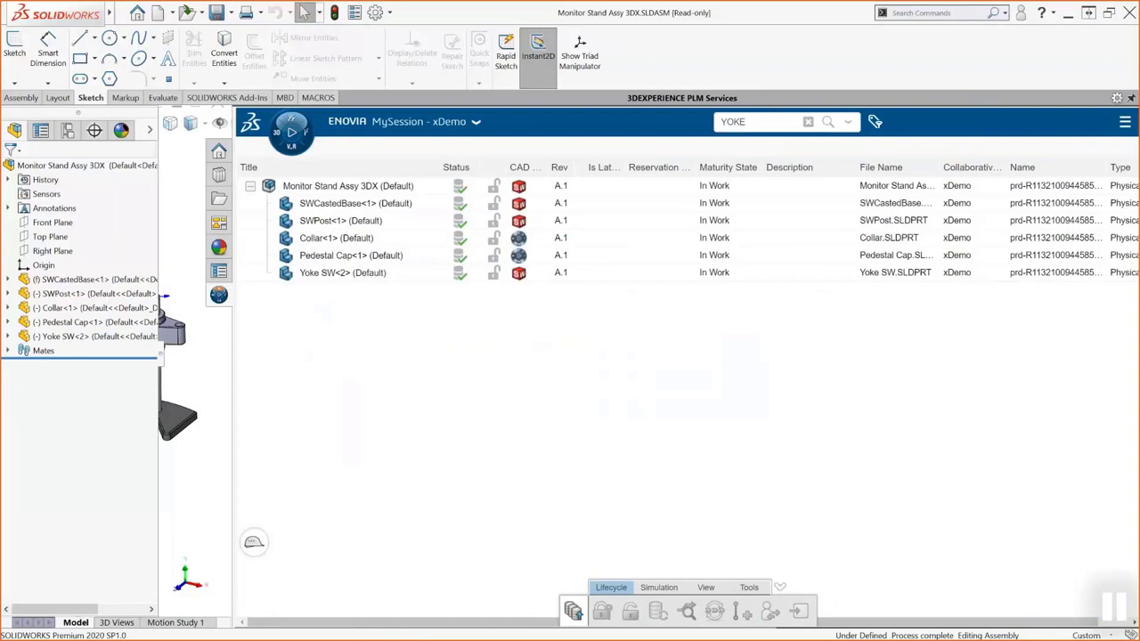
left_click_drag(237, 399, 781, 399)
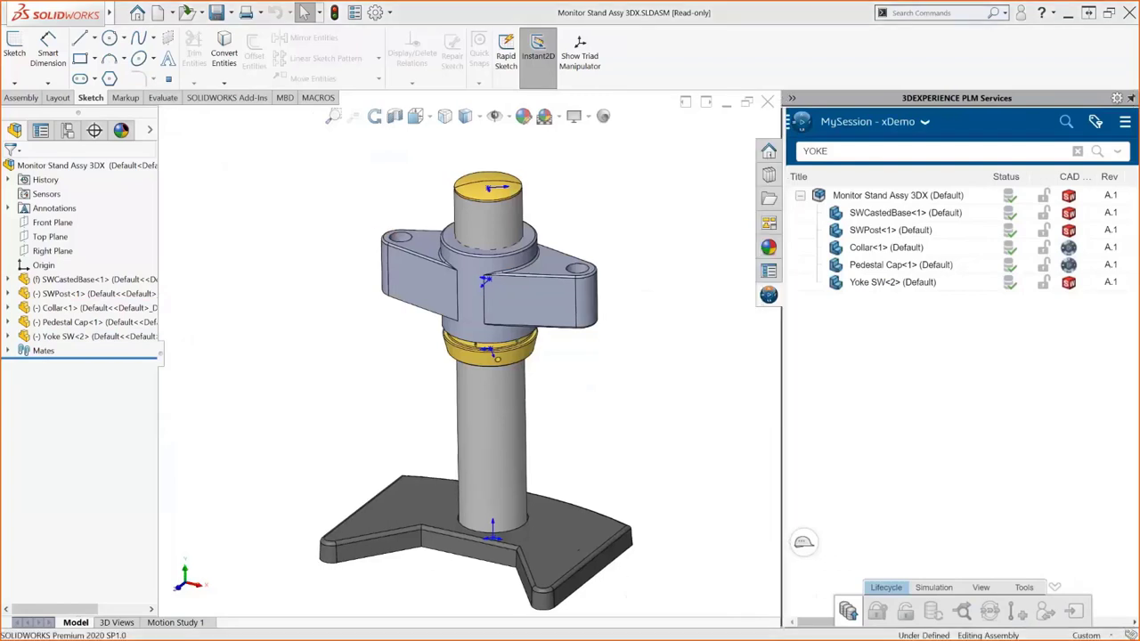
Step: Open the maturity graph of Yoke SW and examine its Release transition
right_click(861, 285)
left_click(909, 415)
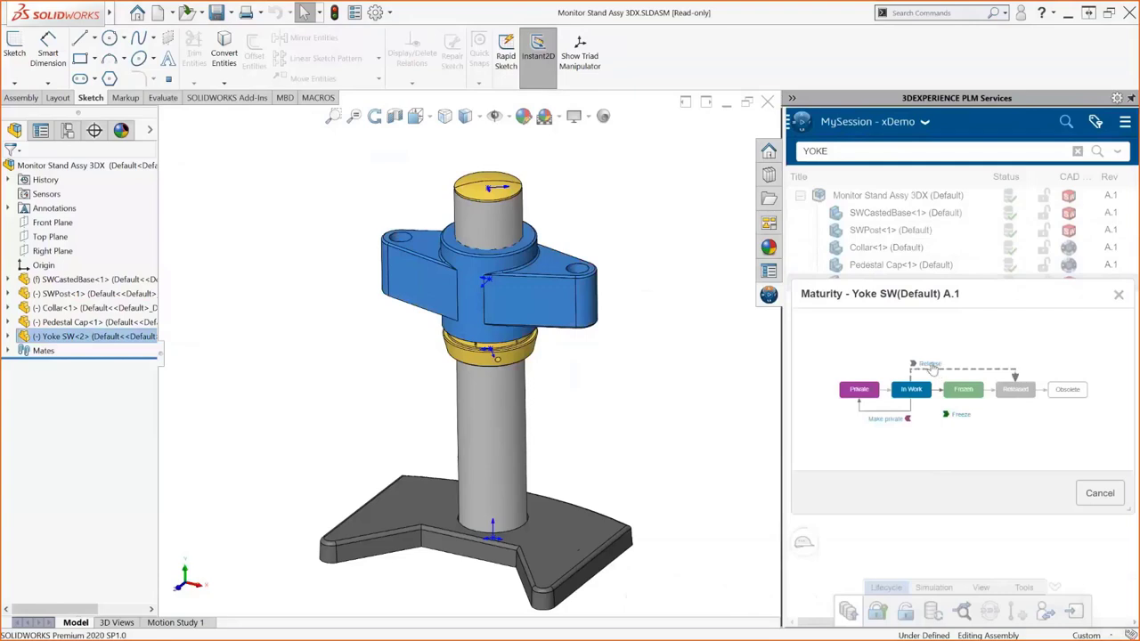
left_click(930, 366)
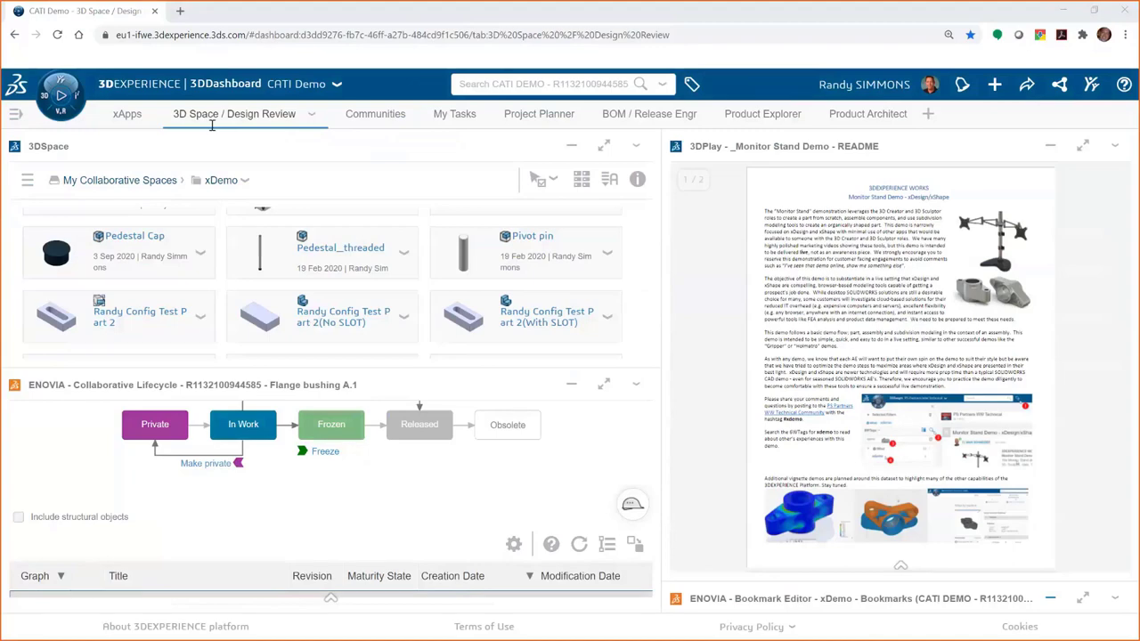
Step: Preview BOM-find-numbers and CONCEPT-DEV-DEM-4w from the xDemo collaborative space in the dashboard's 3DPlay viewer
scroll(1030, 297, "down", 5)
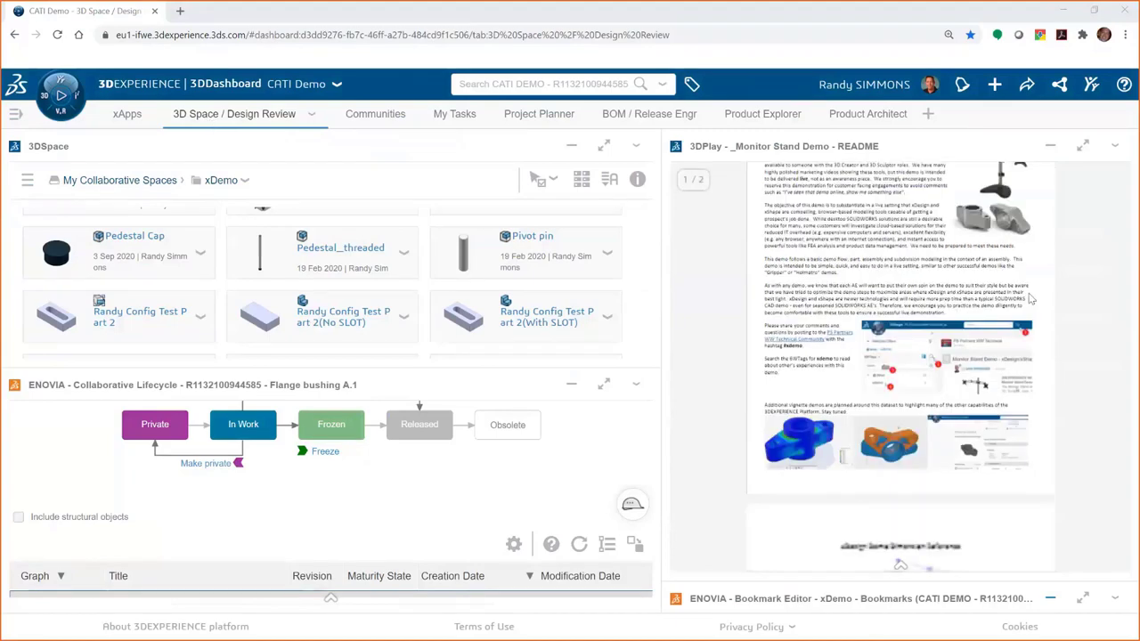
scroll(1028, 301, "up", 5)
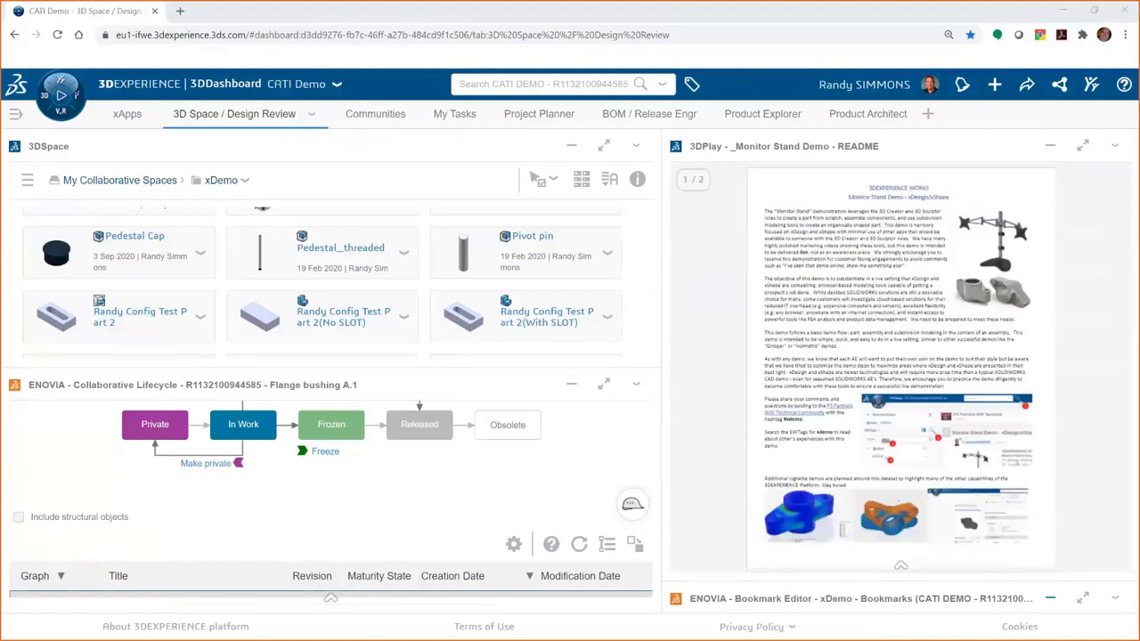
scroll(646, 221, "up", 5)
scroll(645, 221, "up", 3)
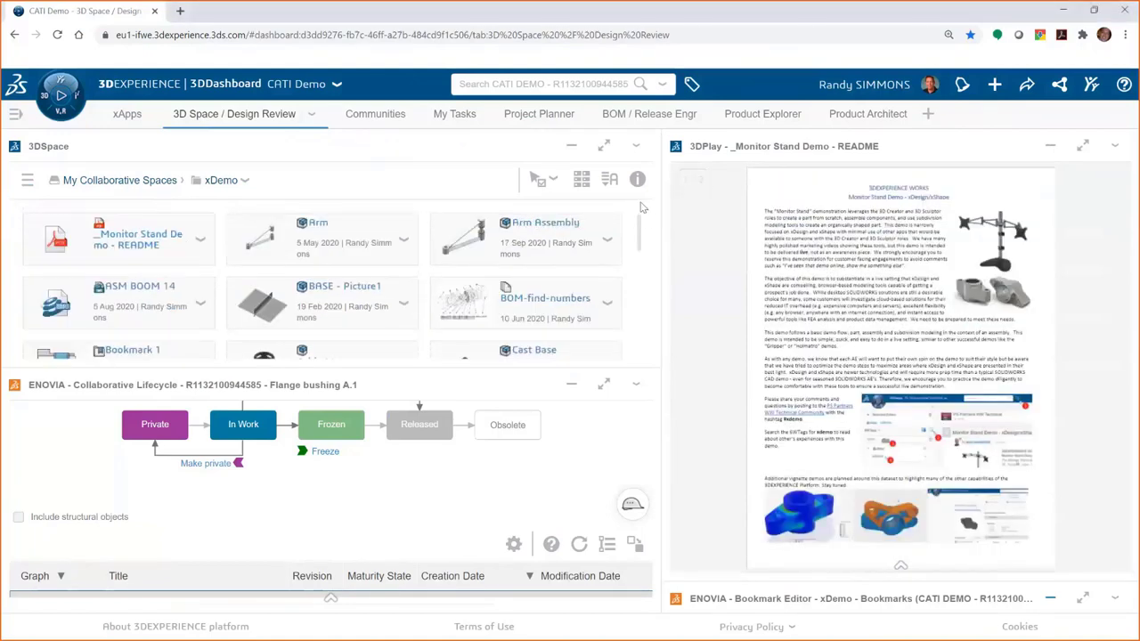
mouse_move(525, 300)
left_mouse_down()
mouse_move(667, 285)
mouse_move(881, 313)
left_mouse_up()
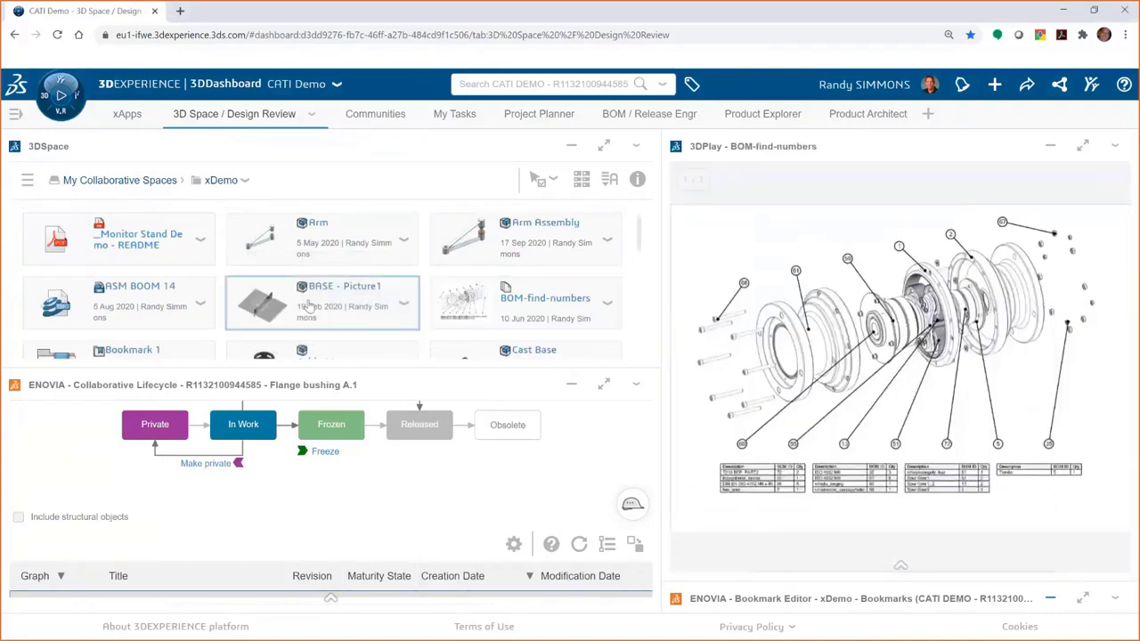
scroll(151, 322, "down", 1)
scroll(152, 321, "down", 1)
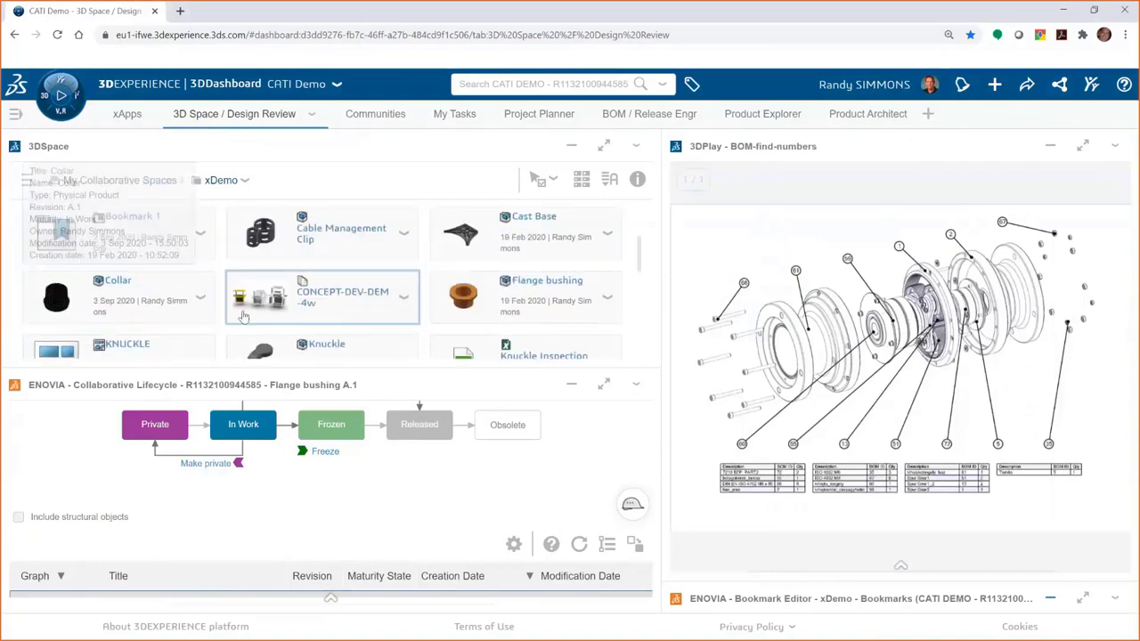
left_click_drag(321, 294, 899, 356)
Step: Preview the LOWER PLATE - D2 PDF and the KNUCKLE drawing in 3DPlay
scroll(404, 313, "down", 2)
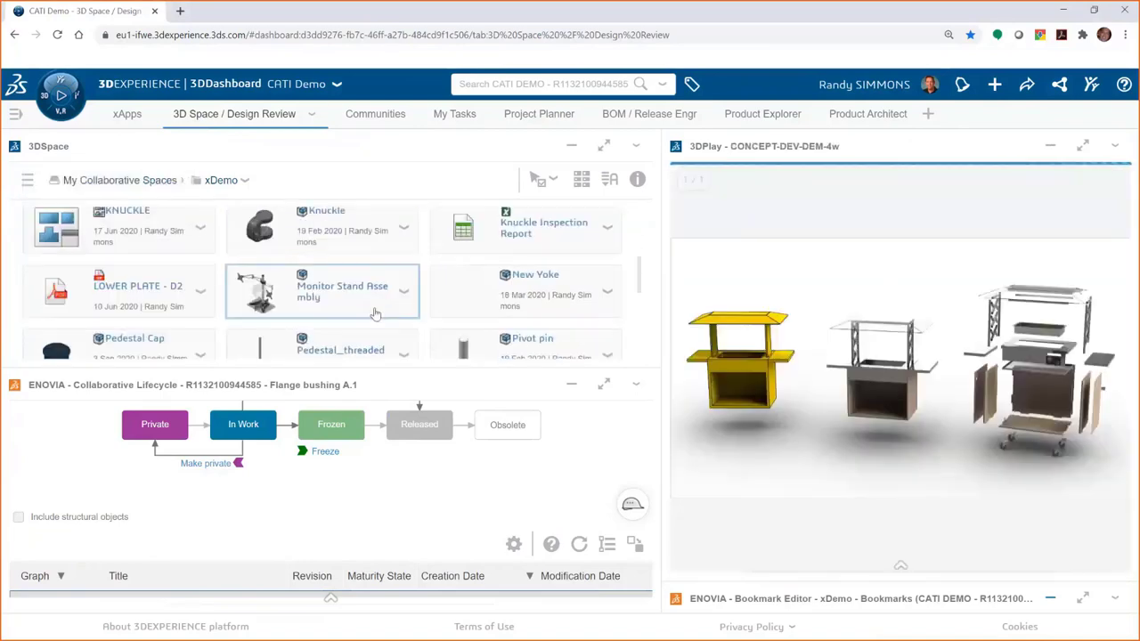
left_click_drag(134, 289, 837, 387)
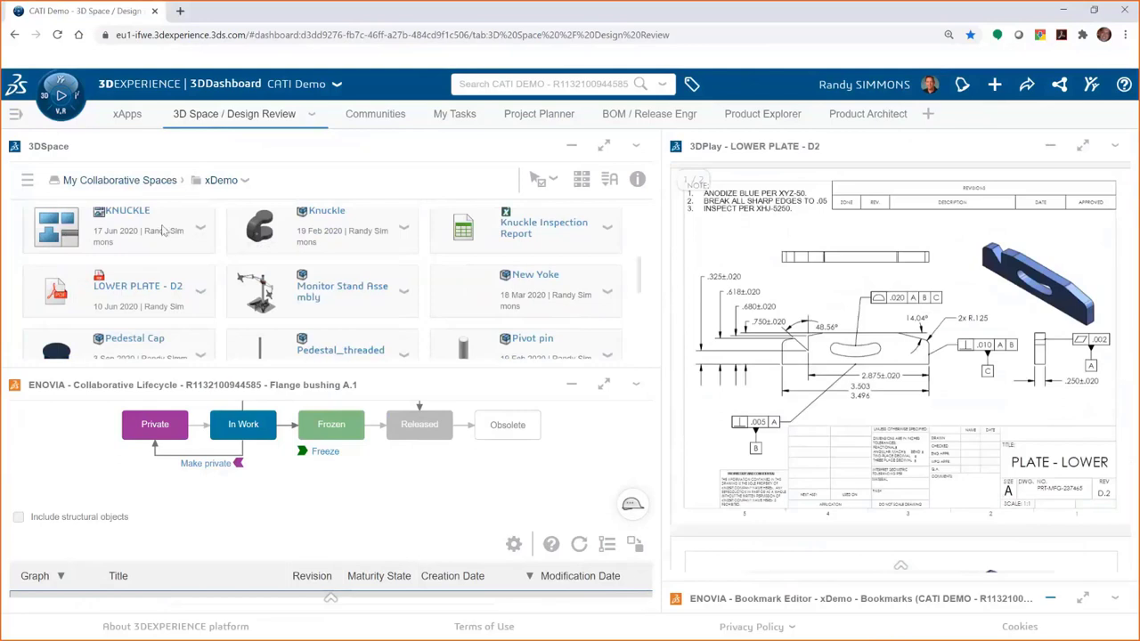
left_click_drag(134, 230, 1079, 468)
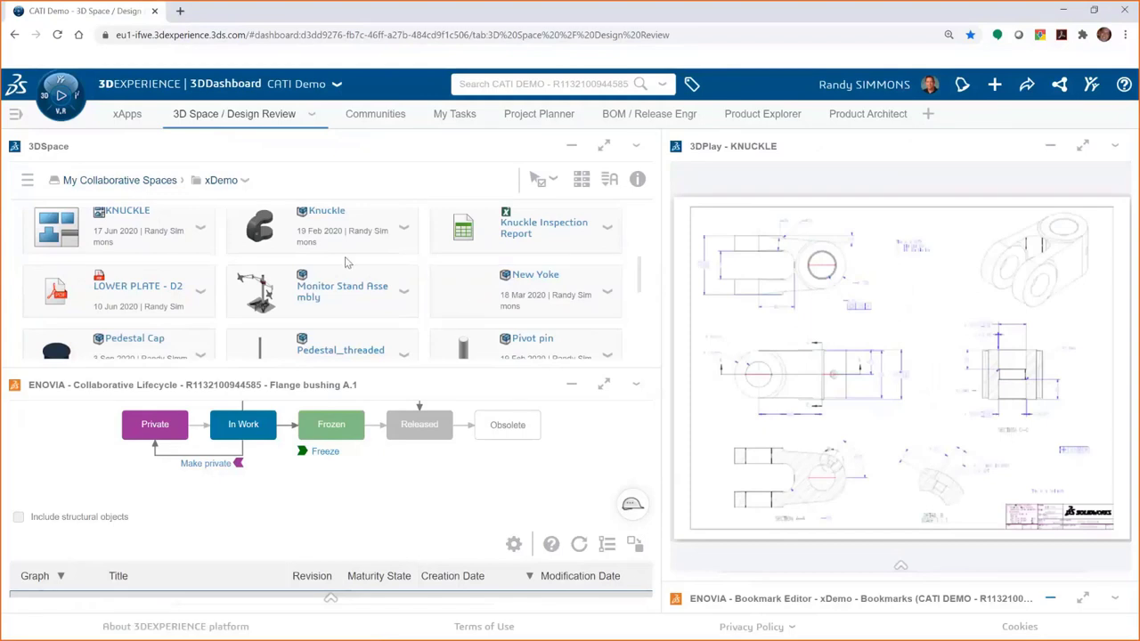
Step: Load the Arm Assembly from xDemo into 3DPlay and maximize the viewer
scroll(347, 262, "up", 5)
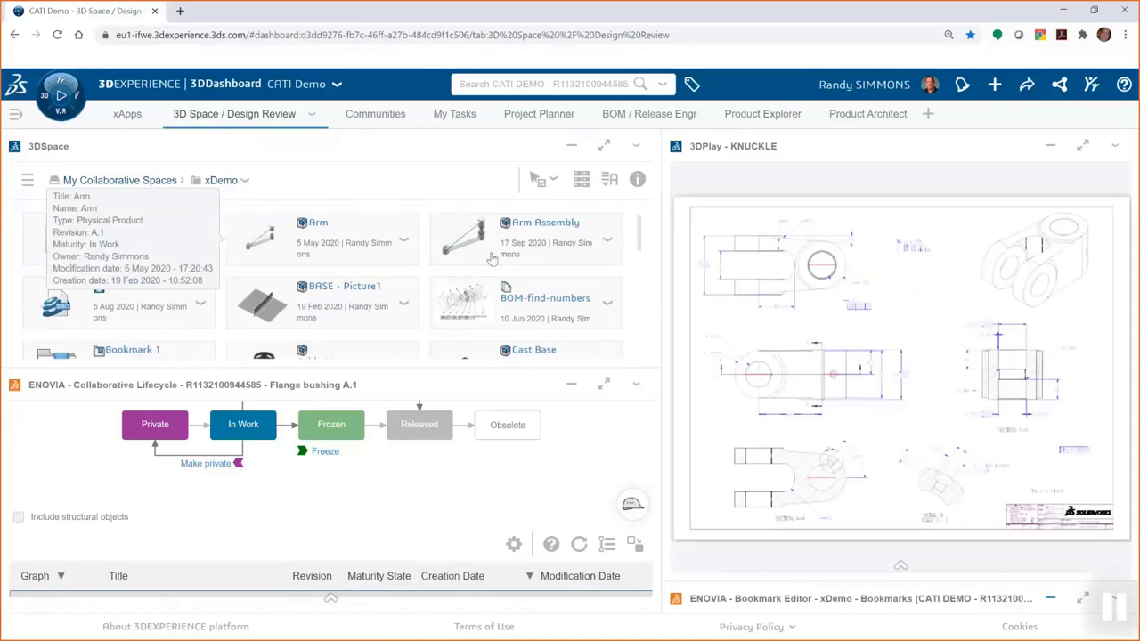
left_click_drag(491, 256, 984, 365)
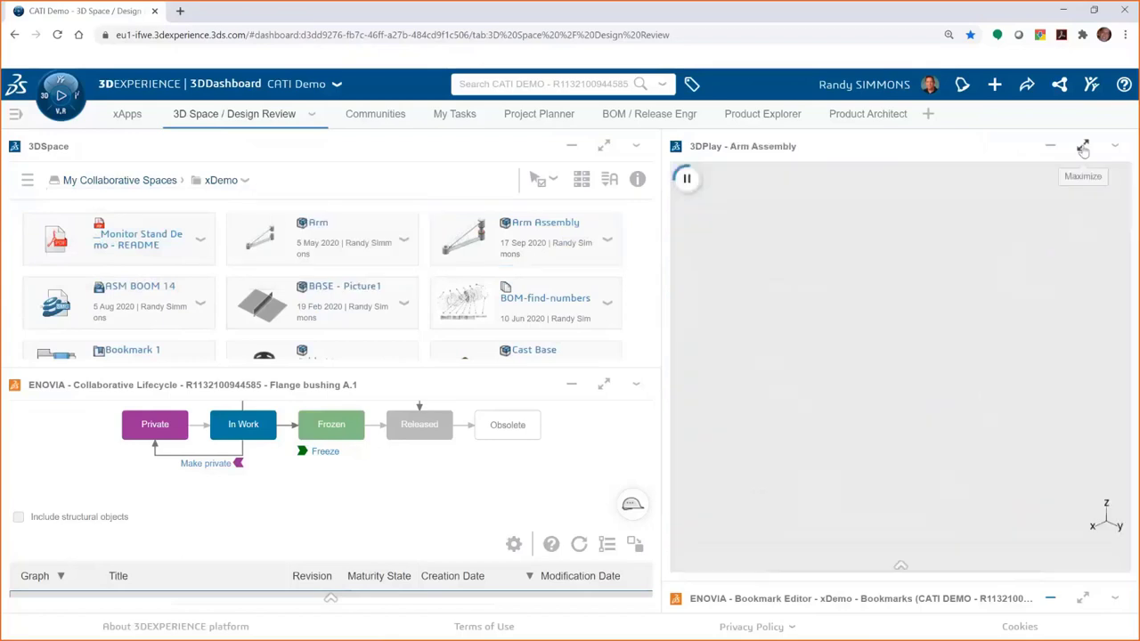
left_click(1083, 147)
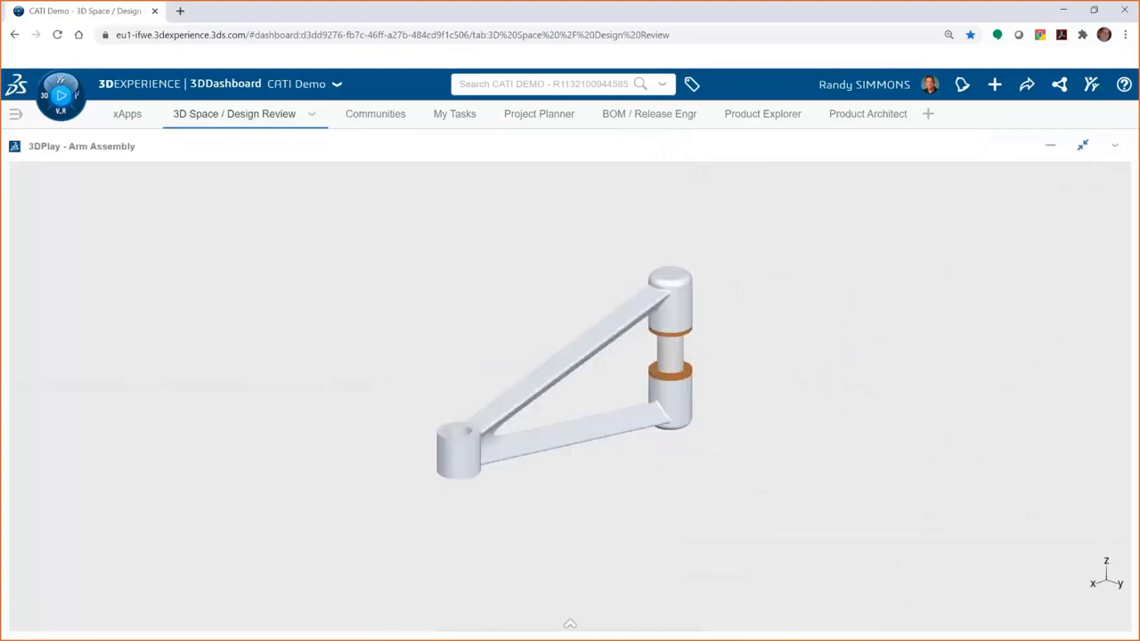
Step: Explode the Arm Assembly to a little over half of the range and restore the viewer to its dashboard size
left_click(570, 623)
left_click(584, 587)
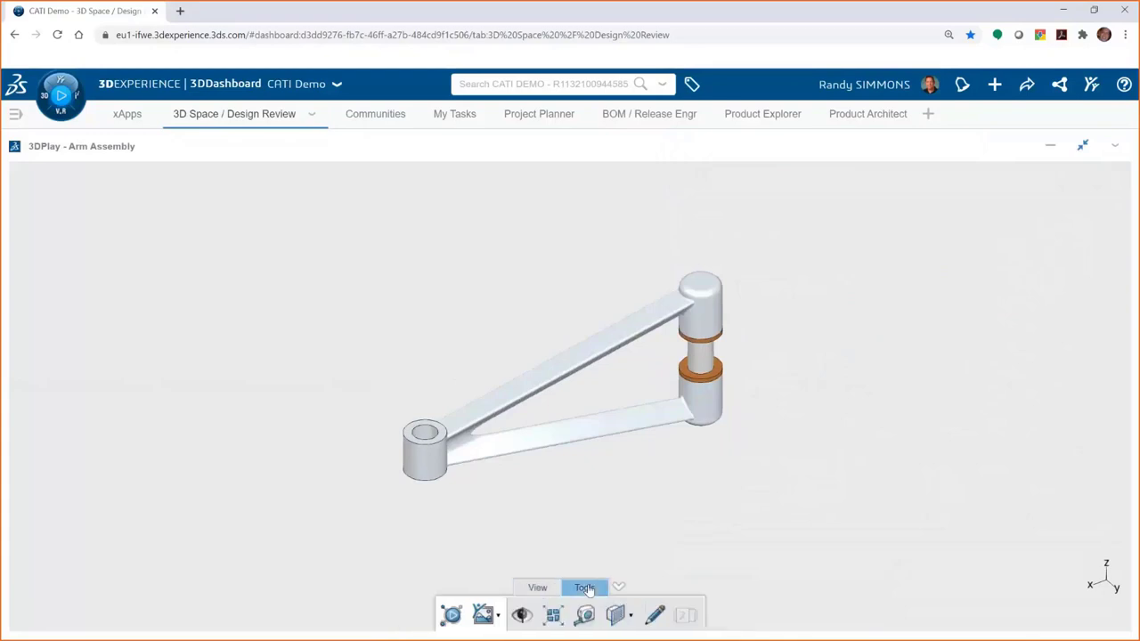
left_click(553, 614)
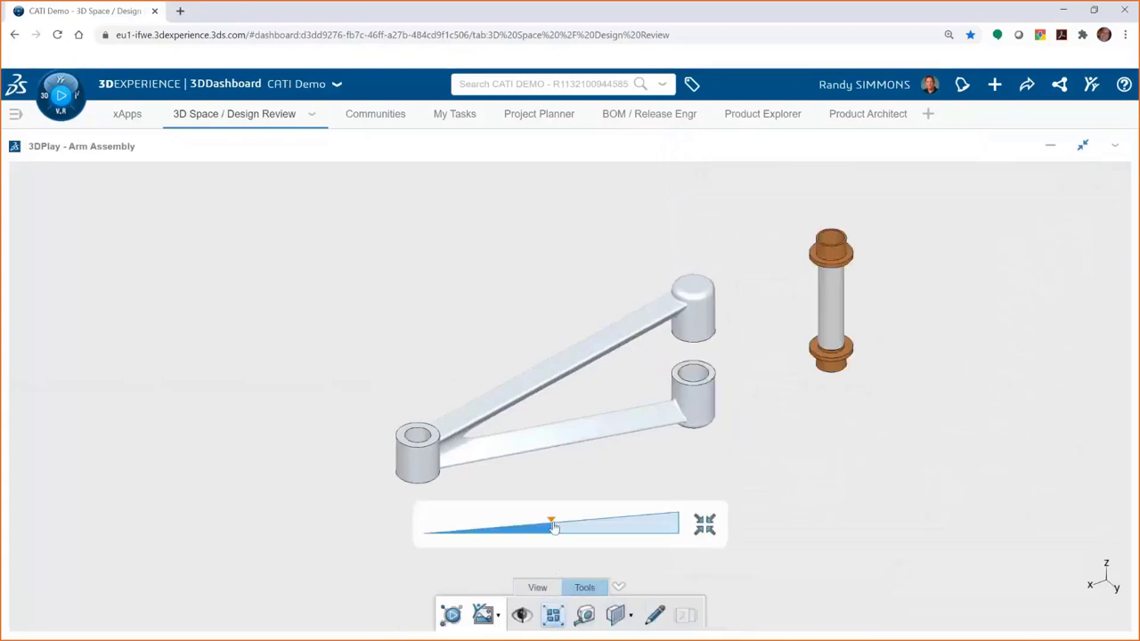
left_click_drag(554, 527, 577, 527)
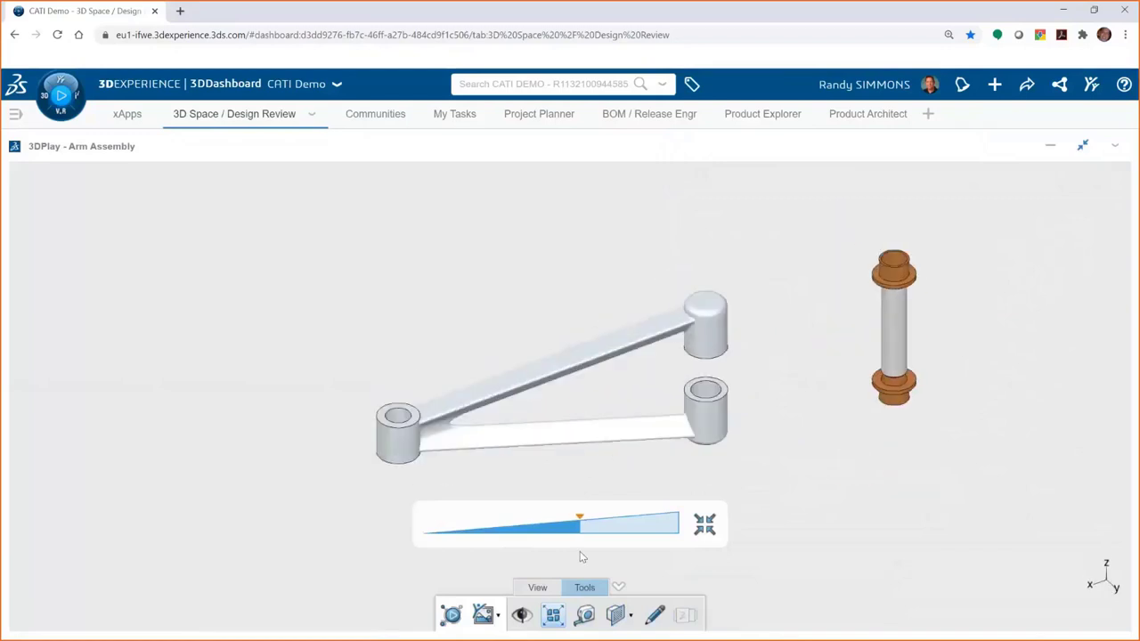
left_click(1081, 148)
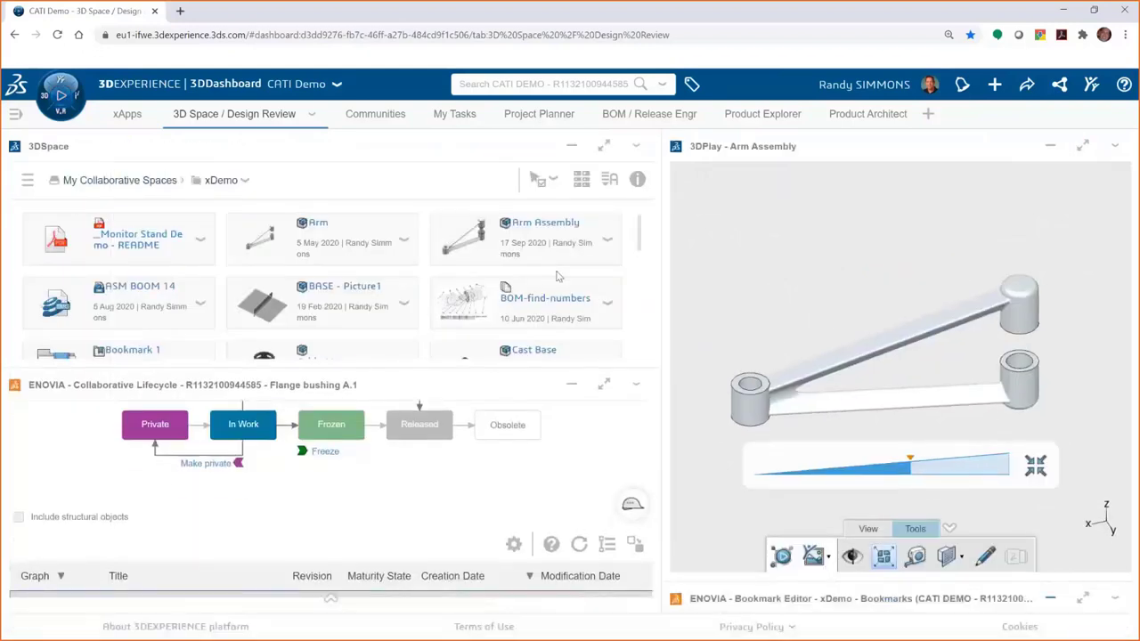
Step: Look through the remaining xDemo content and search the platform for "yoke"
scroll(648, 296, "down", 5)
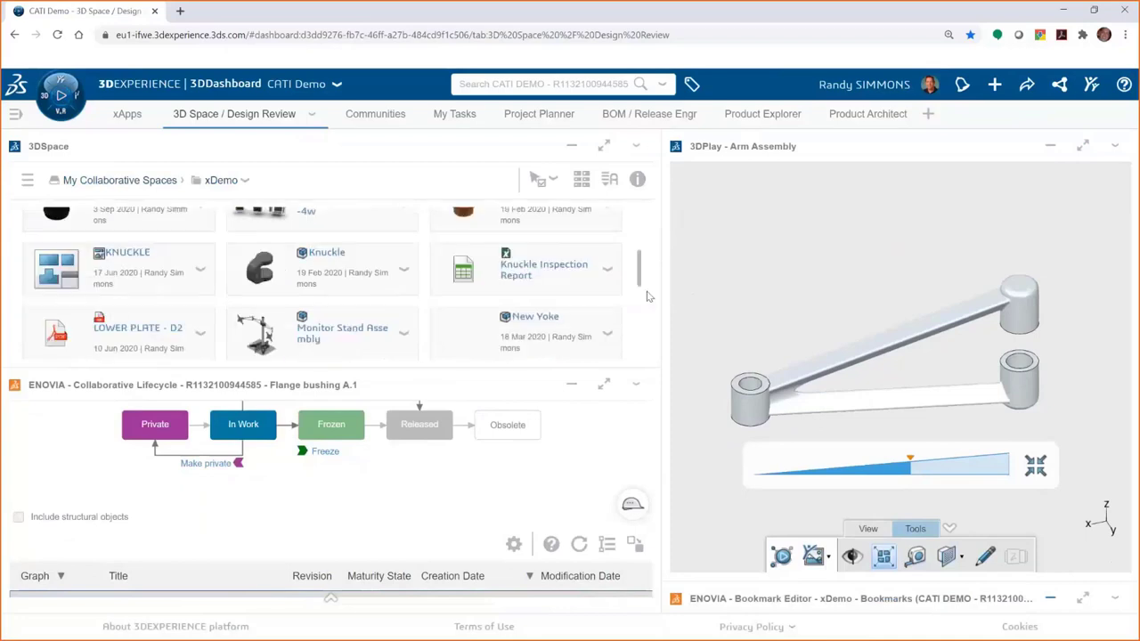
scroll(648, 297, "down", 5)
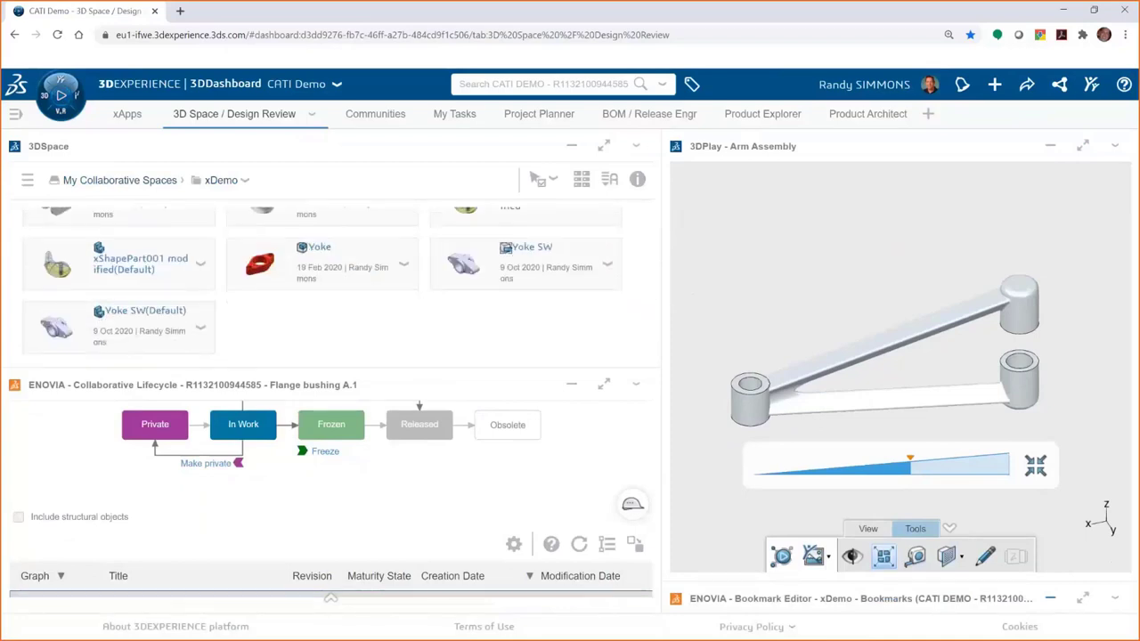
left_click(496, 84)
type("yoke")
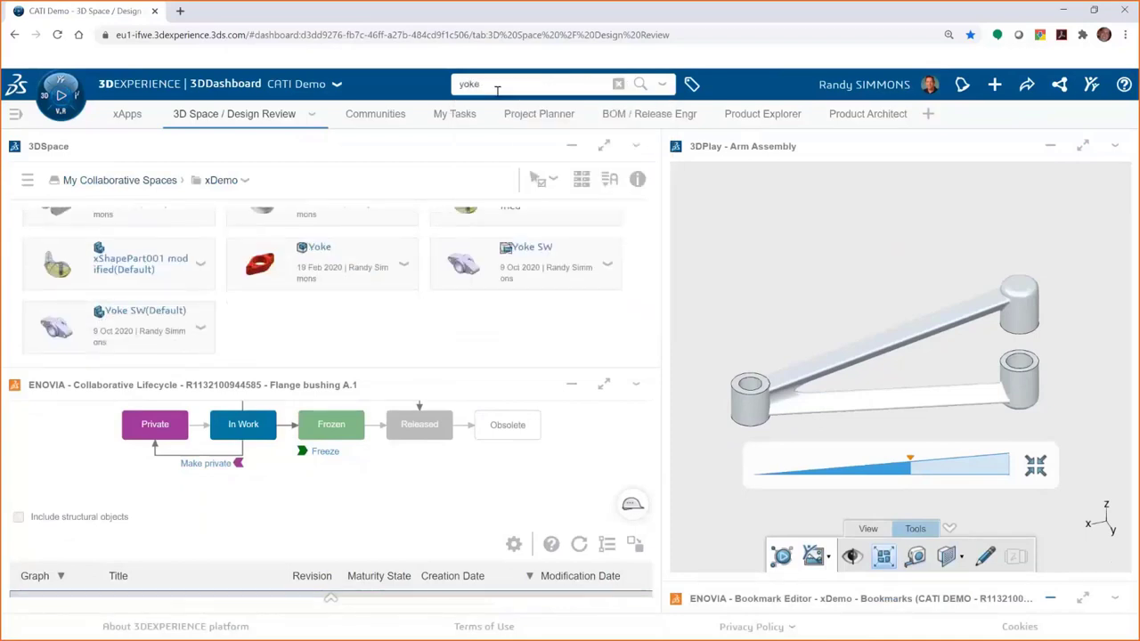
key("Return")
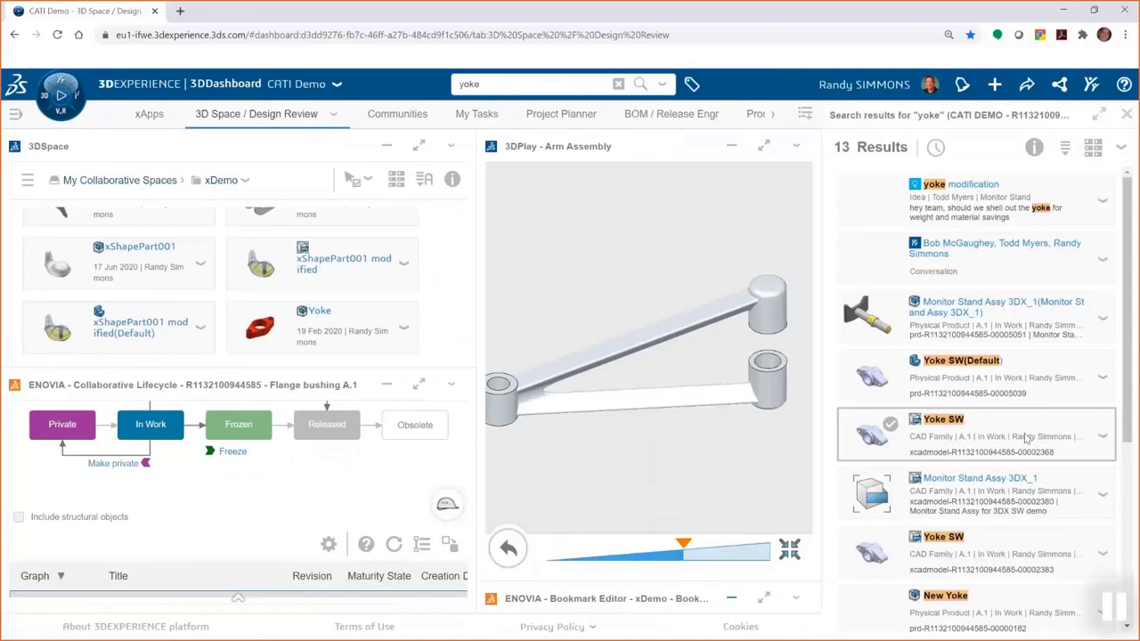
Step: Preview Yoke SW(Default) from the search results in a maximized 3DPlay viewer
left_click_drag(1026, 436, 685, 272)
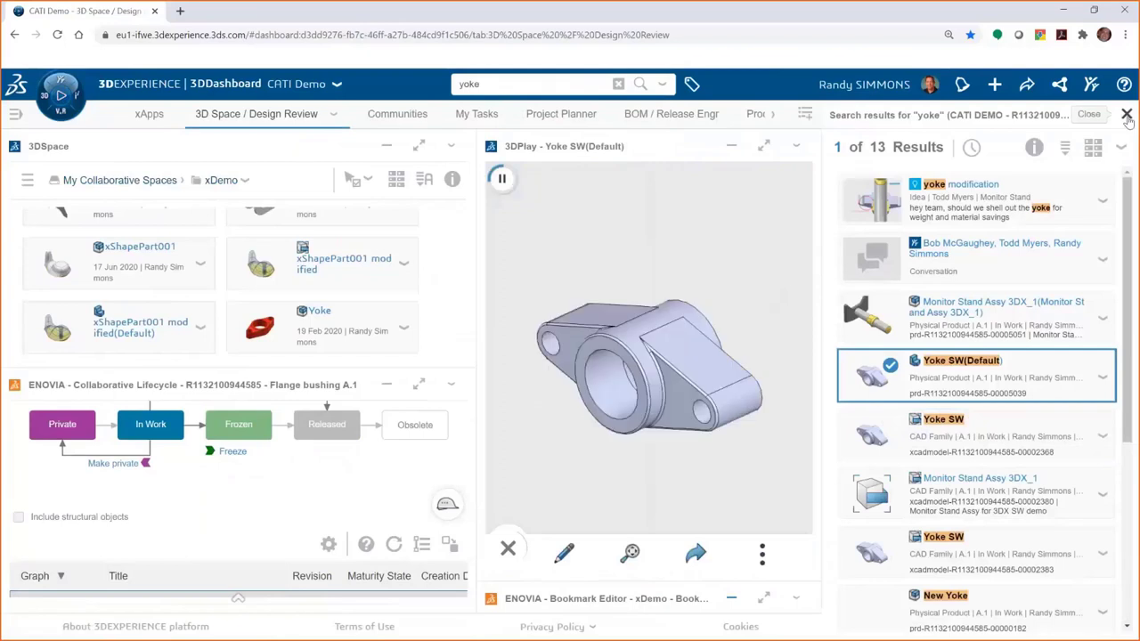
left_click(1126, 114)
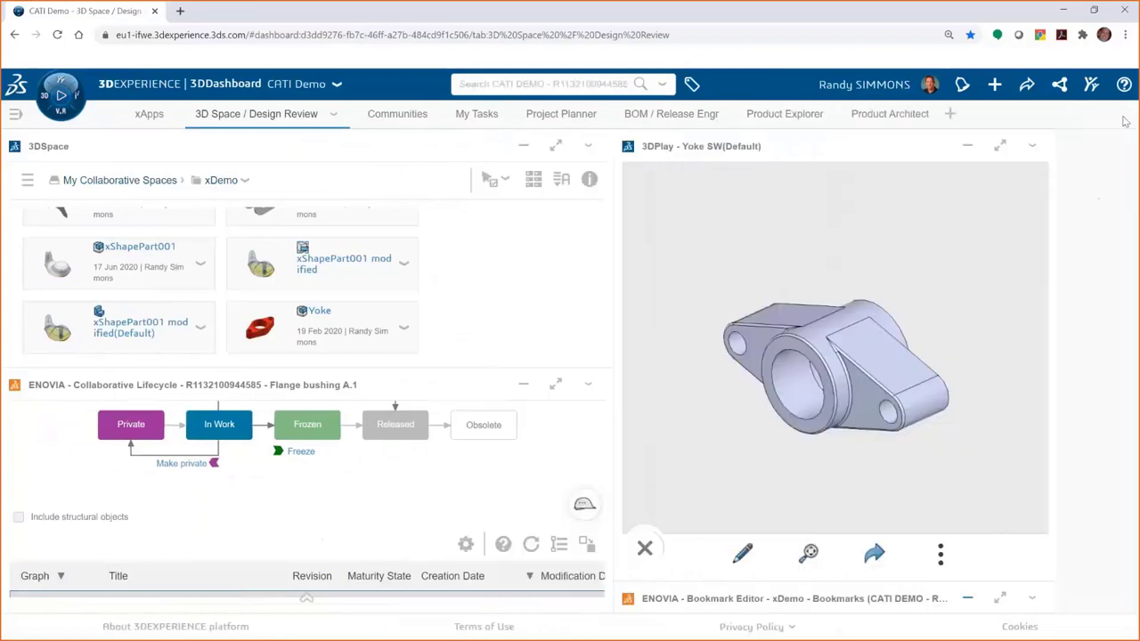
left_click(1083, 146)
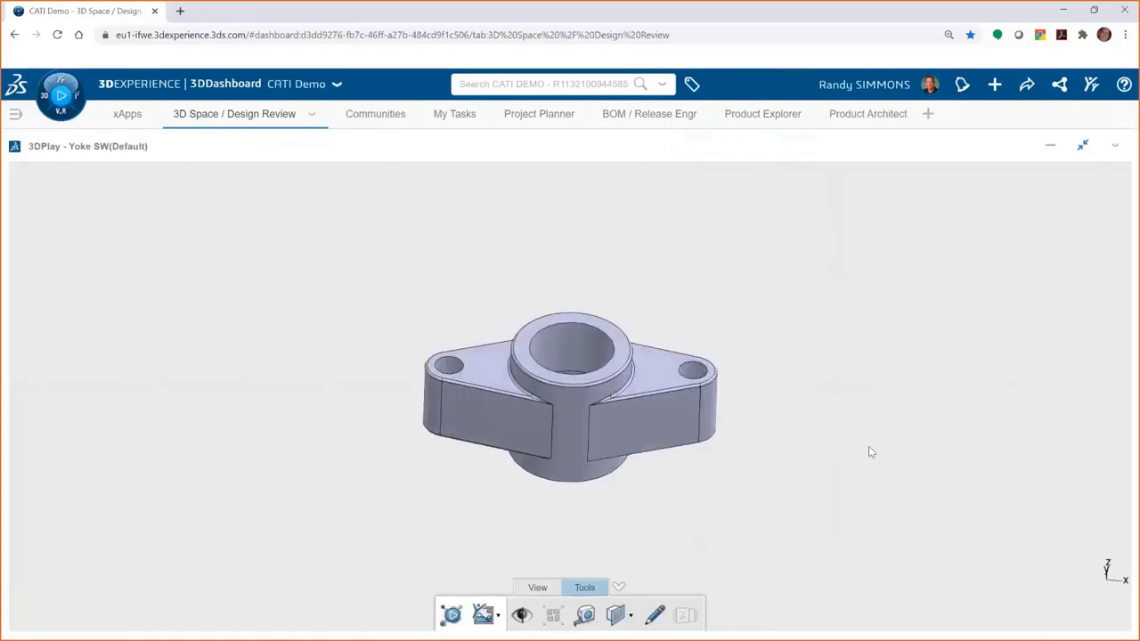
Step: Measure the distance between the outer rounded edges of the yoke's two lugs and place the dimension above the part
left_click(584, 618)
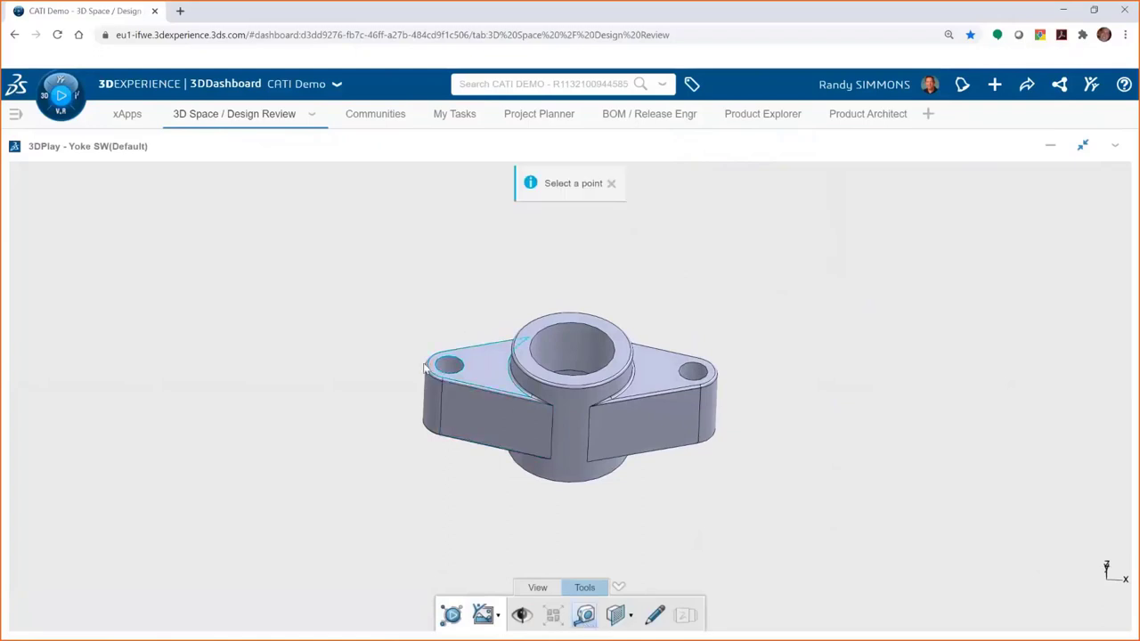
left_click(428, 370)
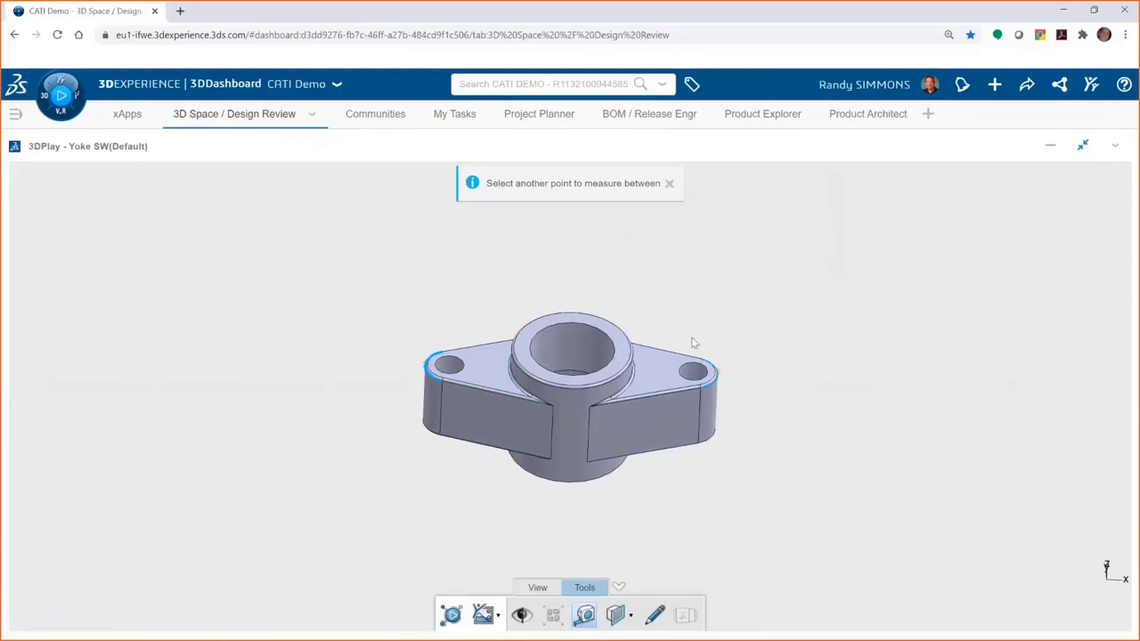
left_click(718, 376)
left_click_drag(588, 354, 584, 250)
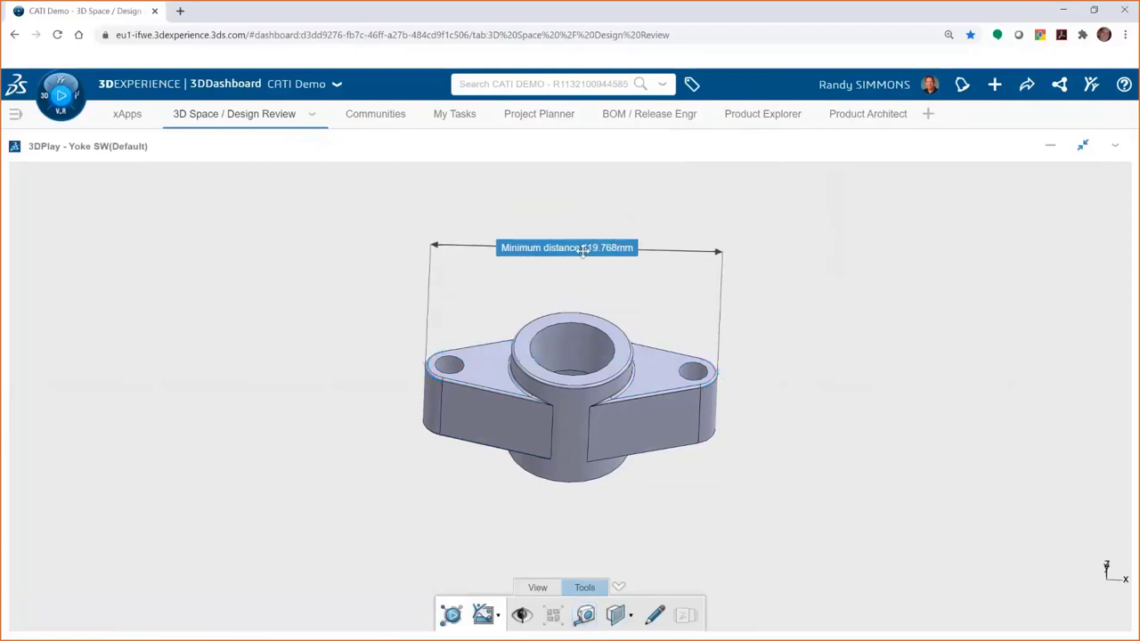
Step: Section the yoke lengthwise and slide the section plane from the front back to about the centre of the part
left_click(617, 615)
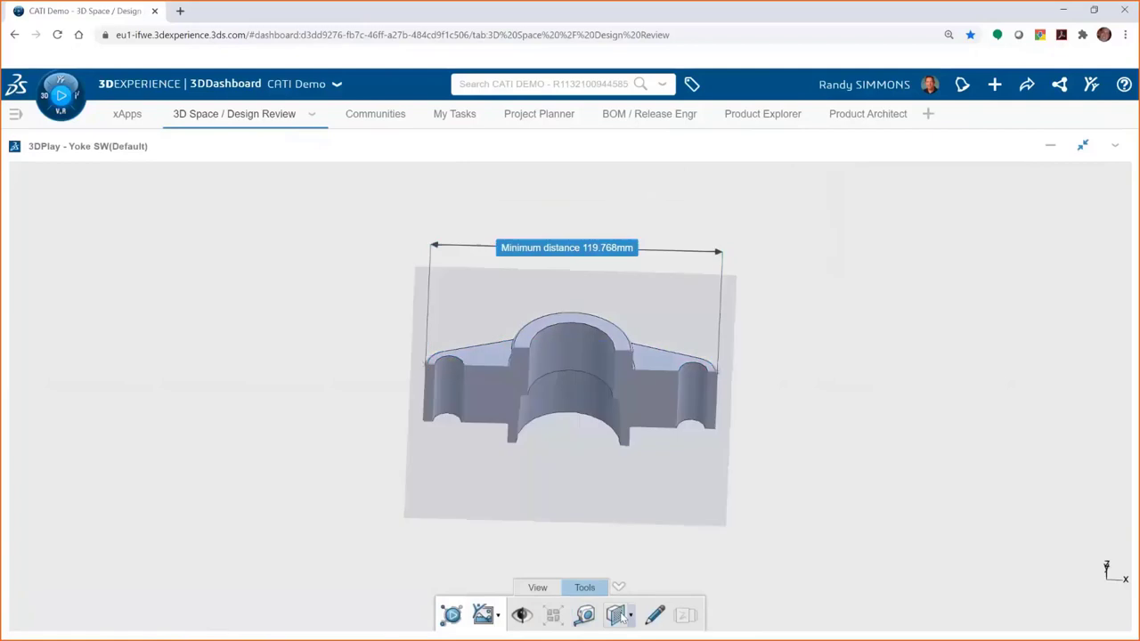
left_click(626, 502)
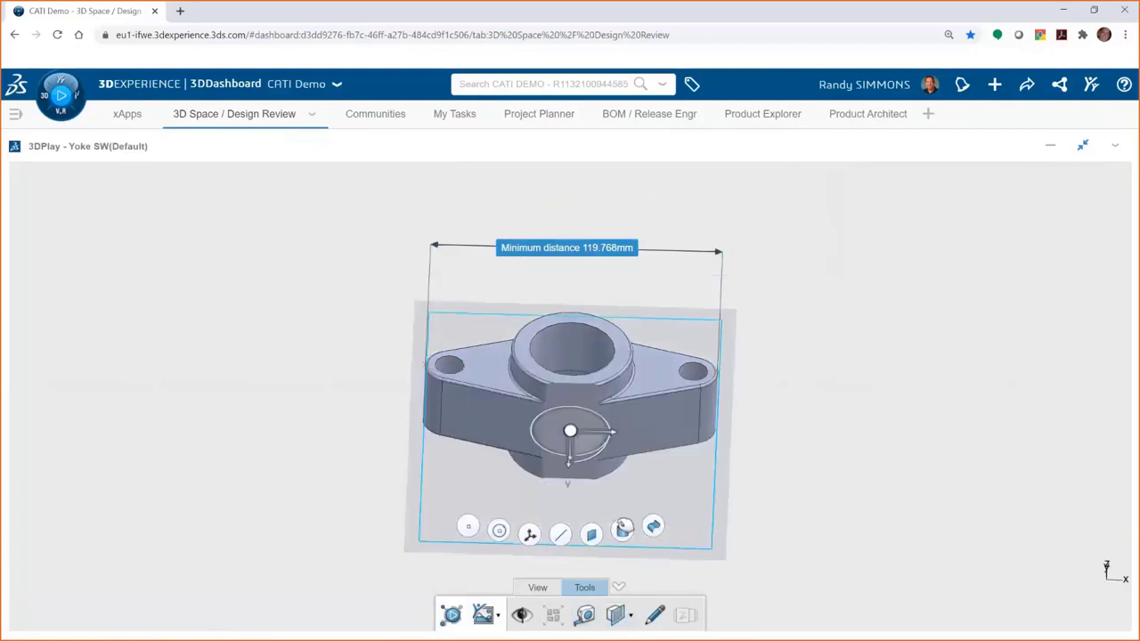
left_click_drag(626, 502, 625, 474)
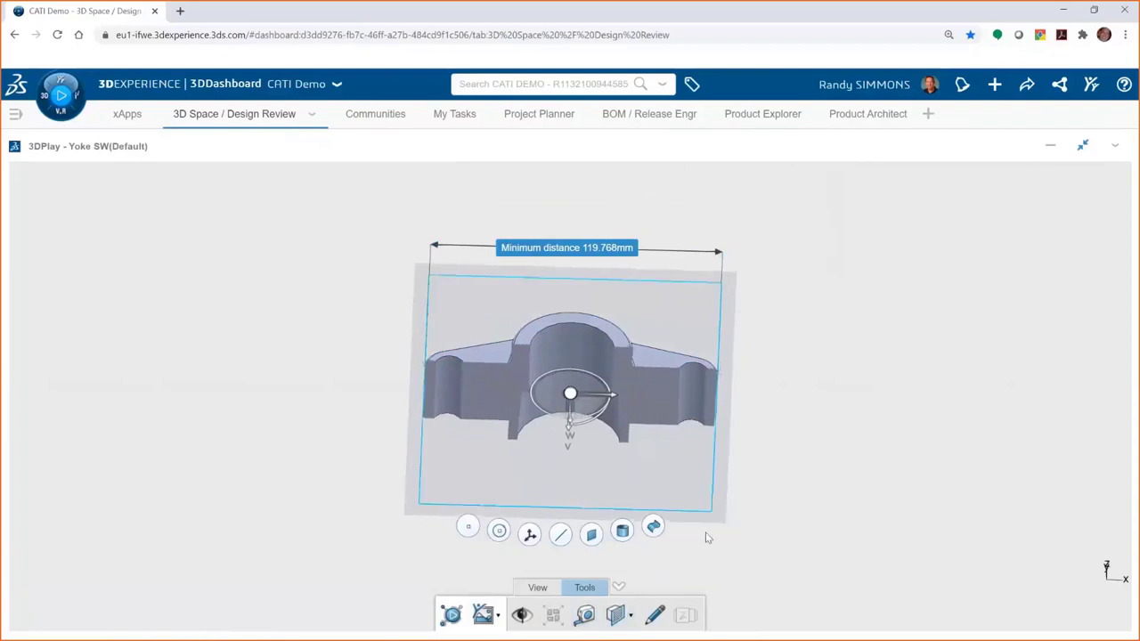
Step: Align the section plane to the X axis and shift it slightly along the yoke
left_click(667, 484)
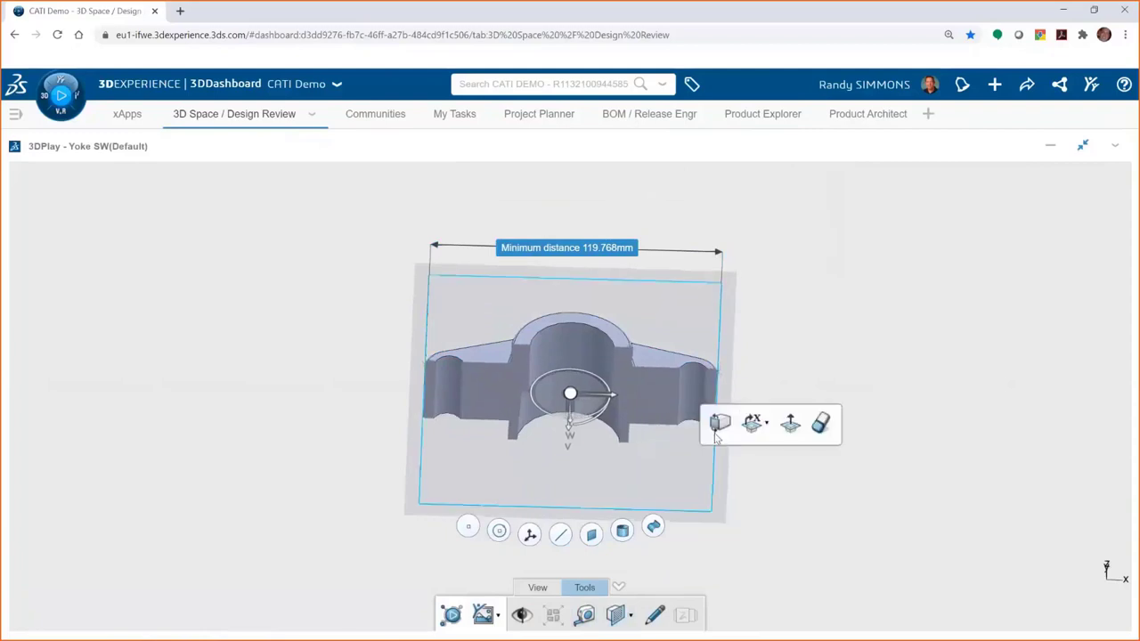
left_click(767, 425)
left_click(798, 343)
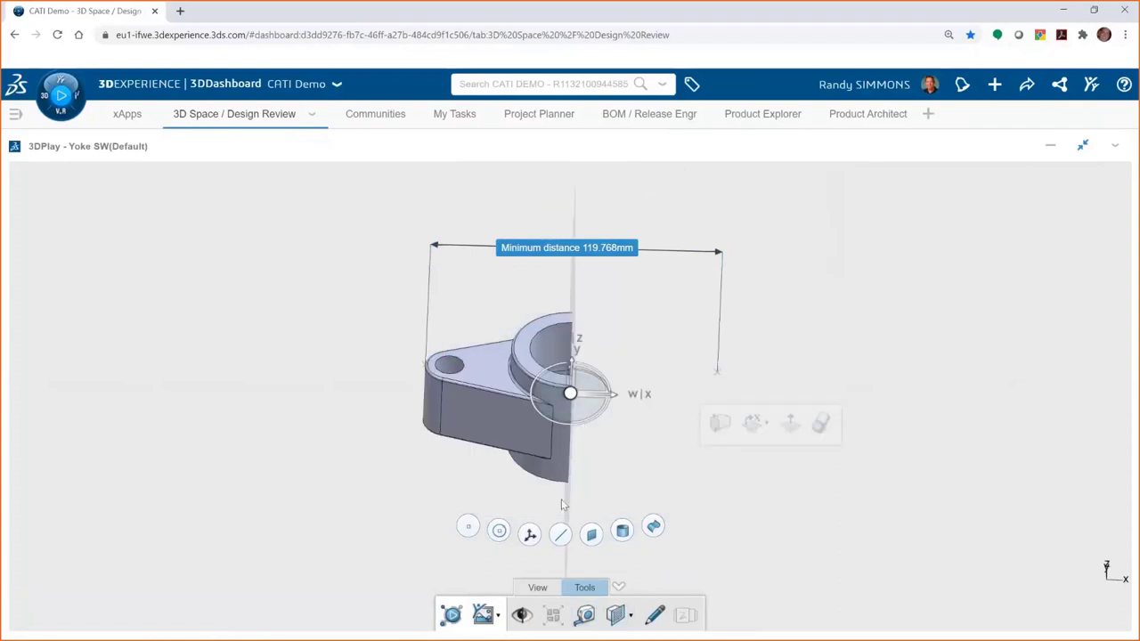
left_click_drag(615, 507, 577, 491)
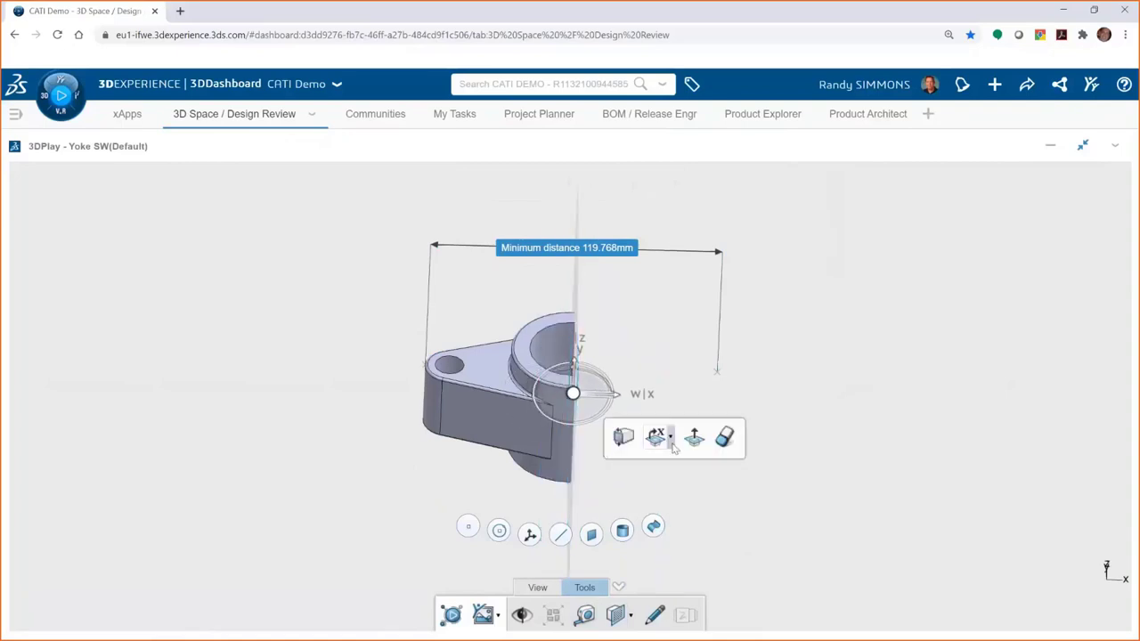
Step: Align the section plane to the Y axis and hide its manipulator, keeping the yoke sectioned lengthwise
left_click(670, 437)
left_click(694, 381)
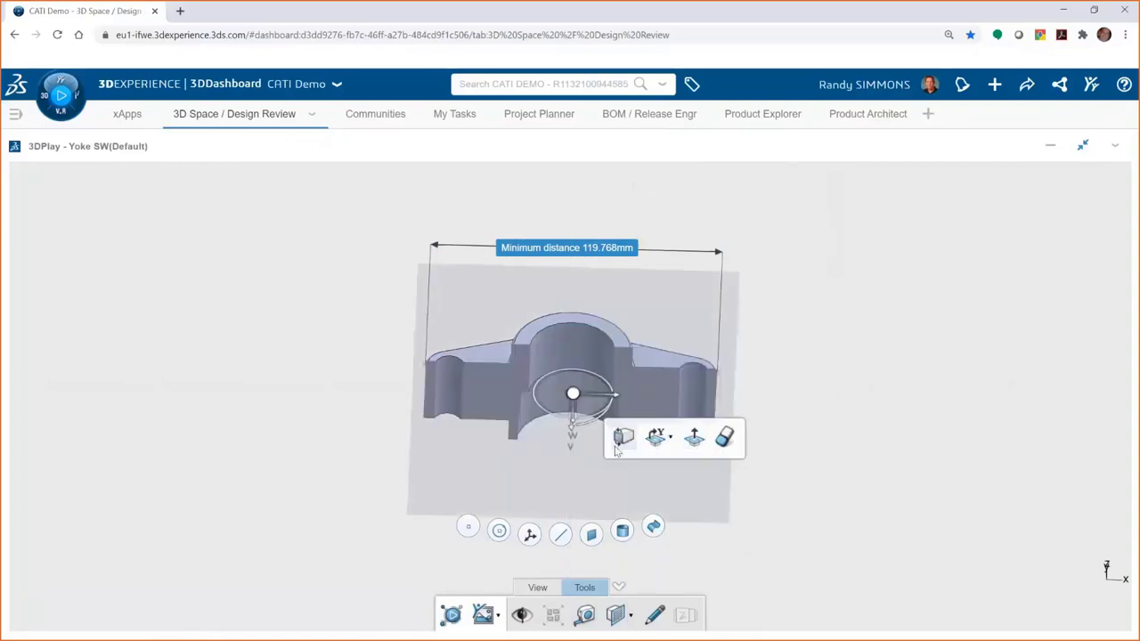
left_click(814, 478)
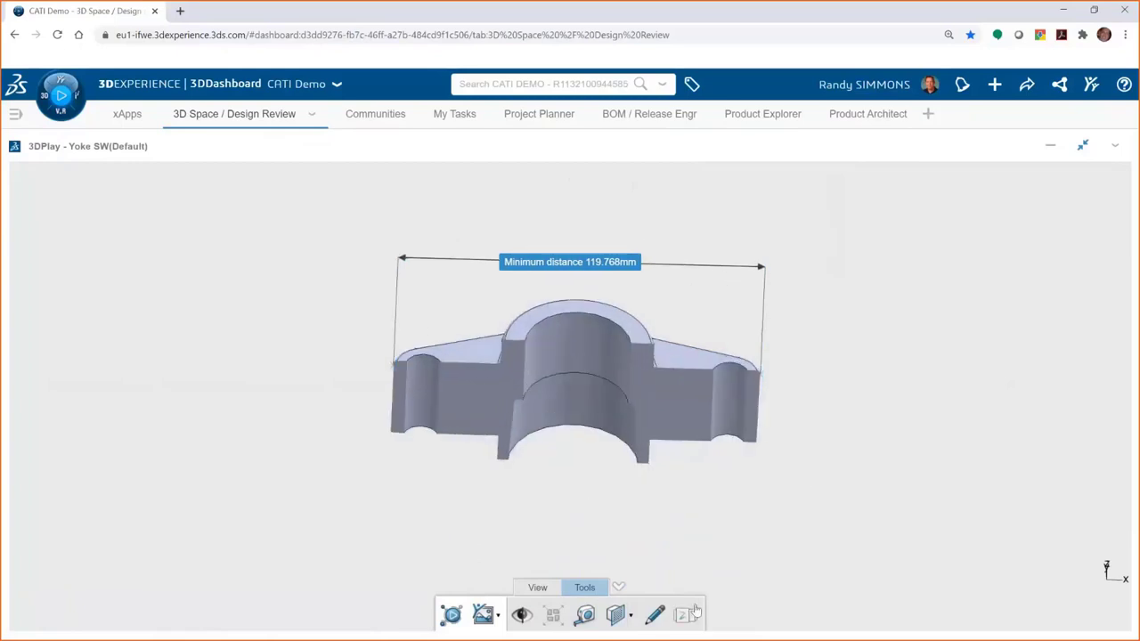
Step: Mark up the section with red circles around both lug holes, a handwritten "TAPPED ?" and the text "Right Size??" above the dimension
left_click(654, 615)
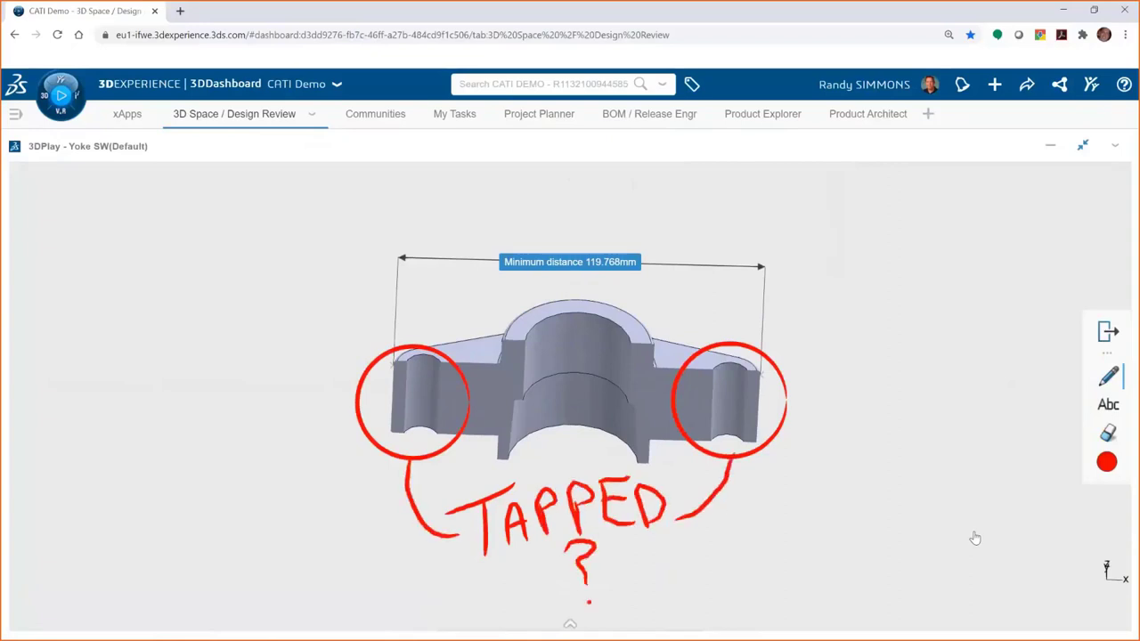
left_click(1108, 404)
left_click(734, 368)
left_click_drag(734, 368, 544, 217)
left_click(520, 238)
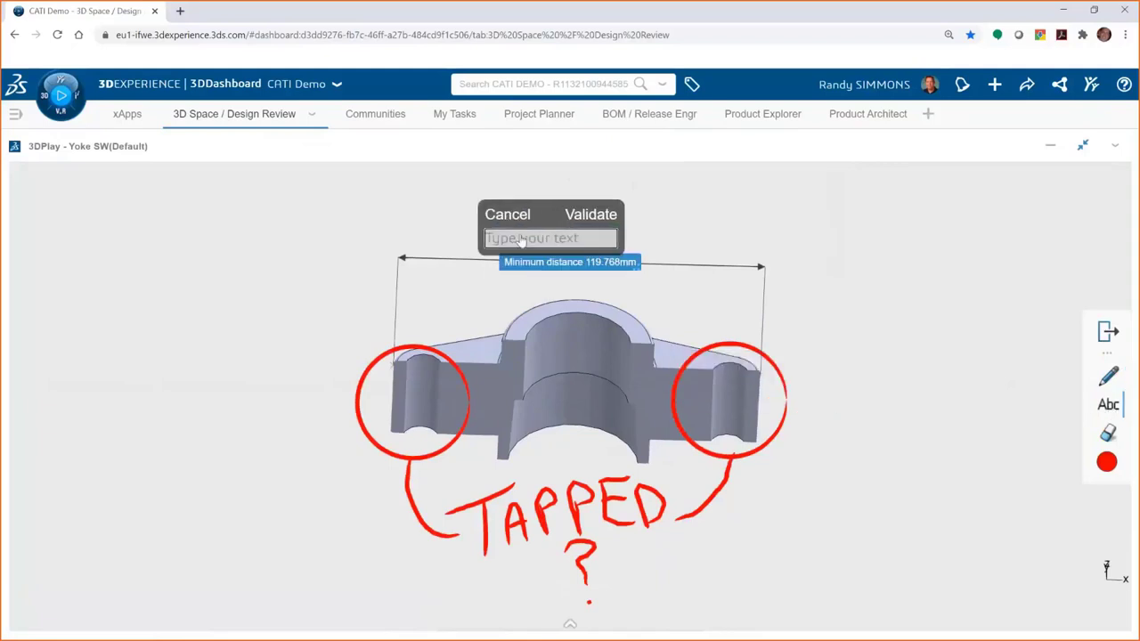
type("Right Size??")
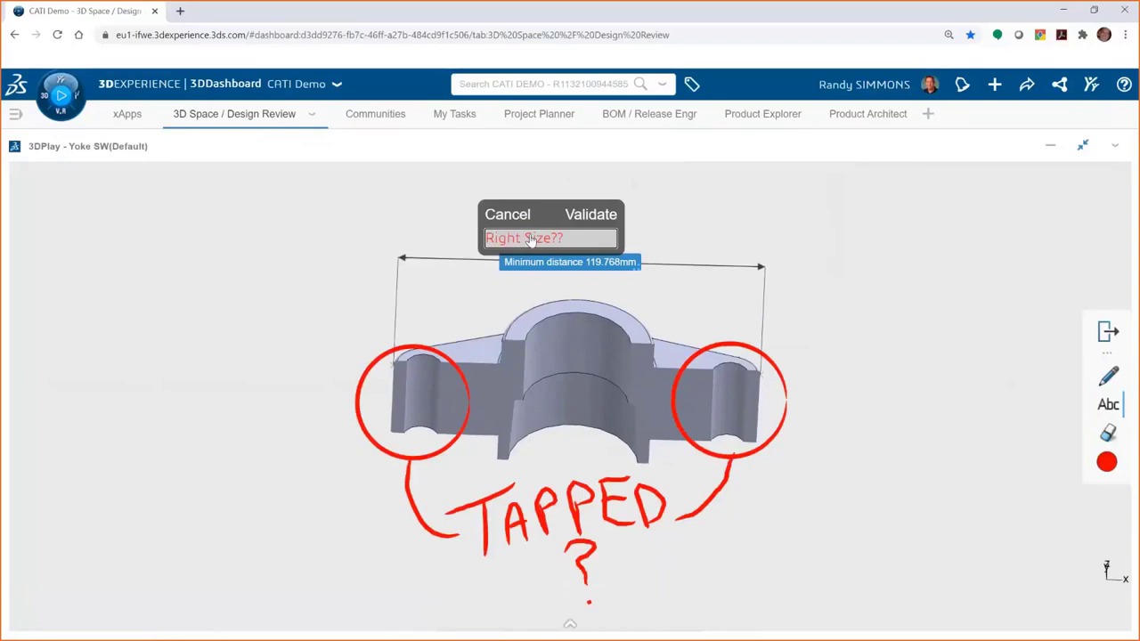
left_click(585, 221)
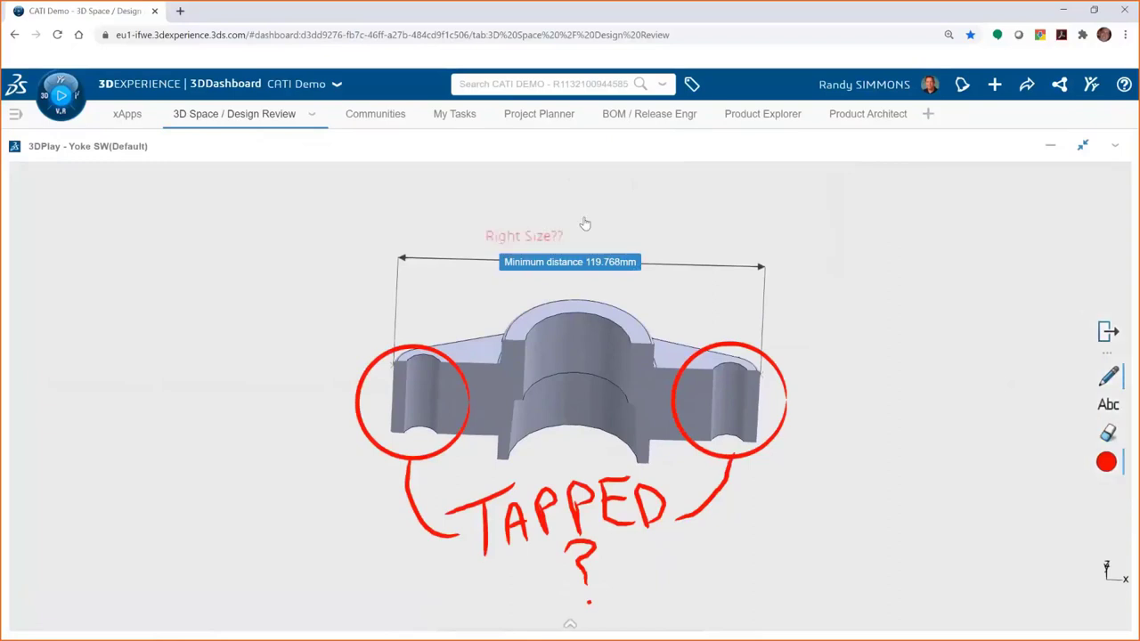
Step: Change the markup colour to yellow and circle the distance dimension together with its "Right Size??" note
left_click(1107, 461)
mouse_move(465, 235)
left_mouse_down()
mouse_move(534, 217)
mouse_move(481, 285)
mouse_move(623, 223)
left_mouse_up()
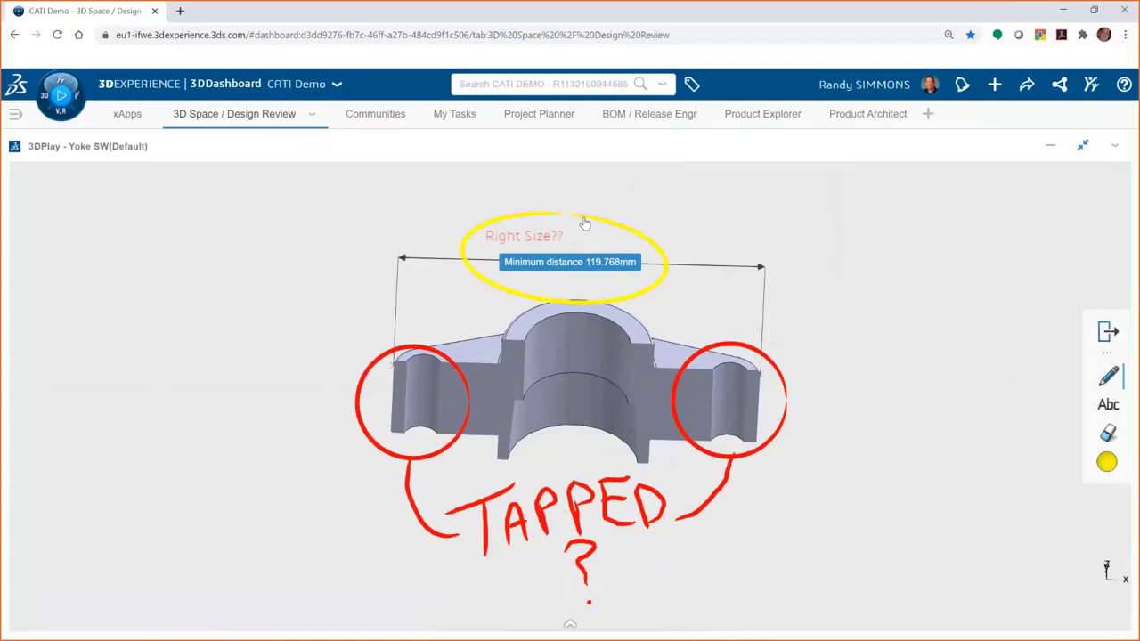
scroll(491, 249, "down", 2)
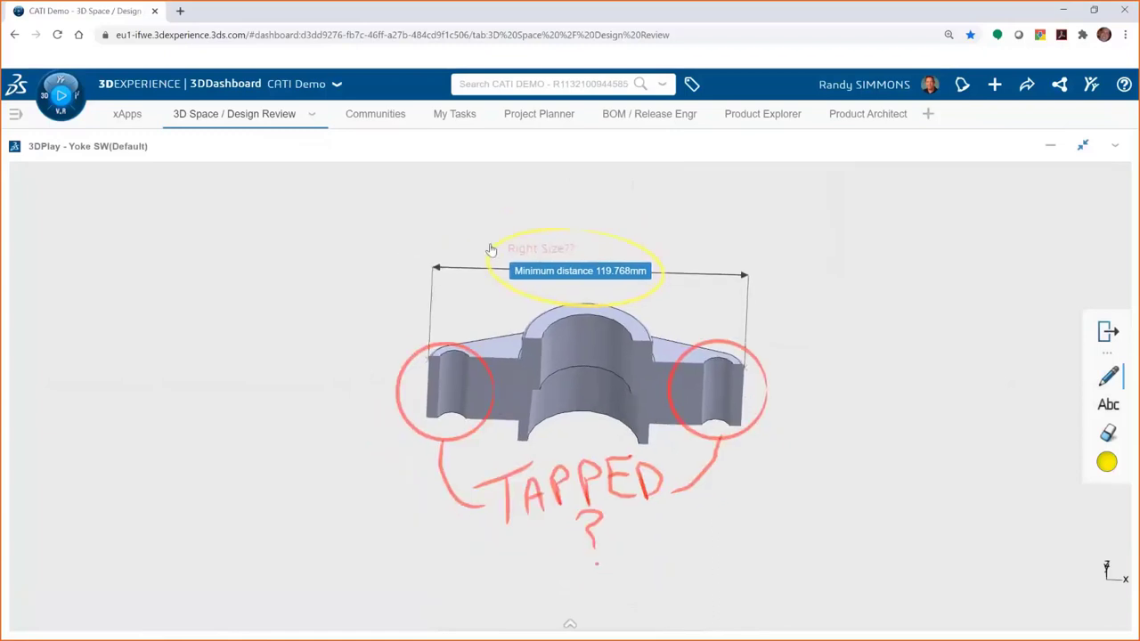
Step: Set up publishing the marked-up yoke image to 3DSwym as a Question in the Monitor Stand community
left_click(570, 624)
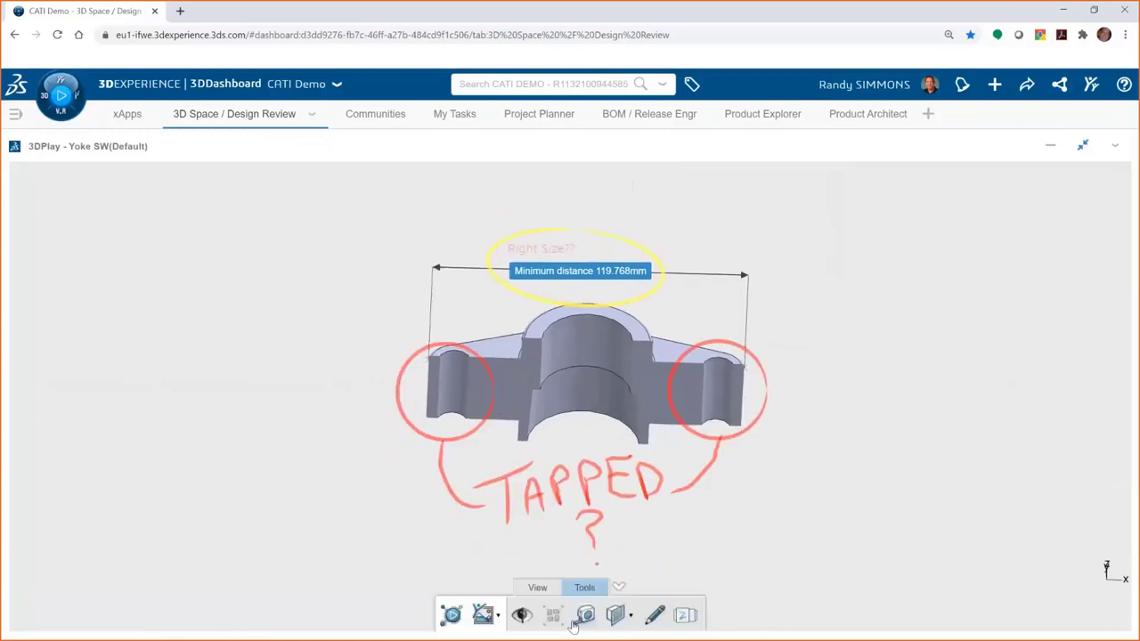
left_click(498, 616)
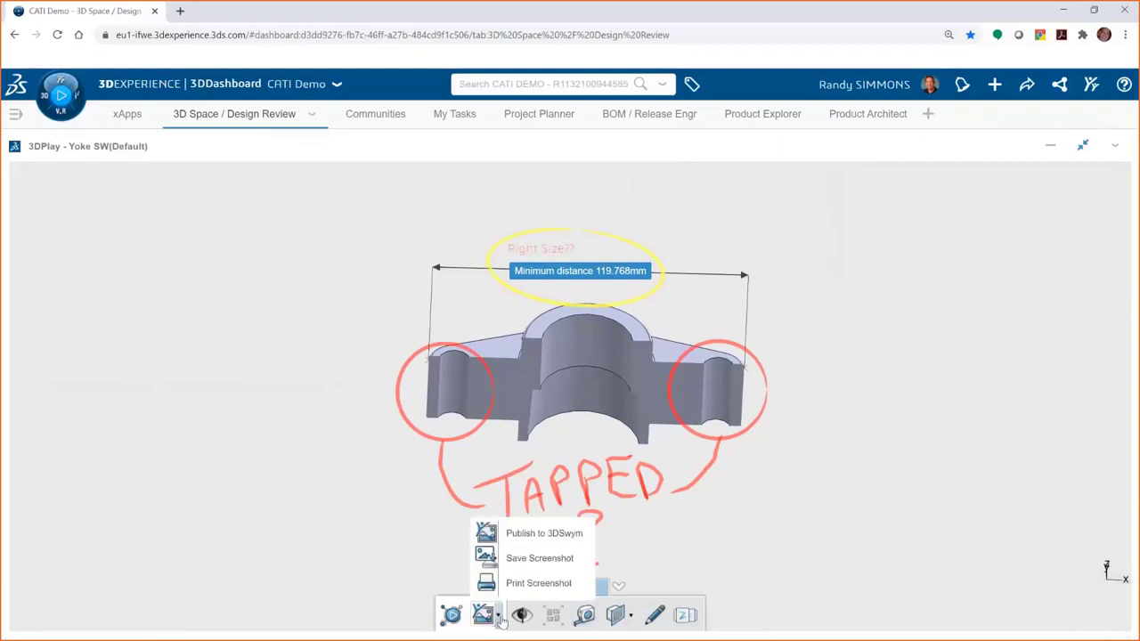
left_click(538, 533)
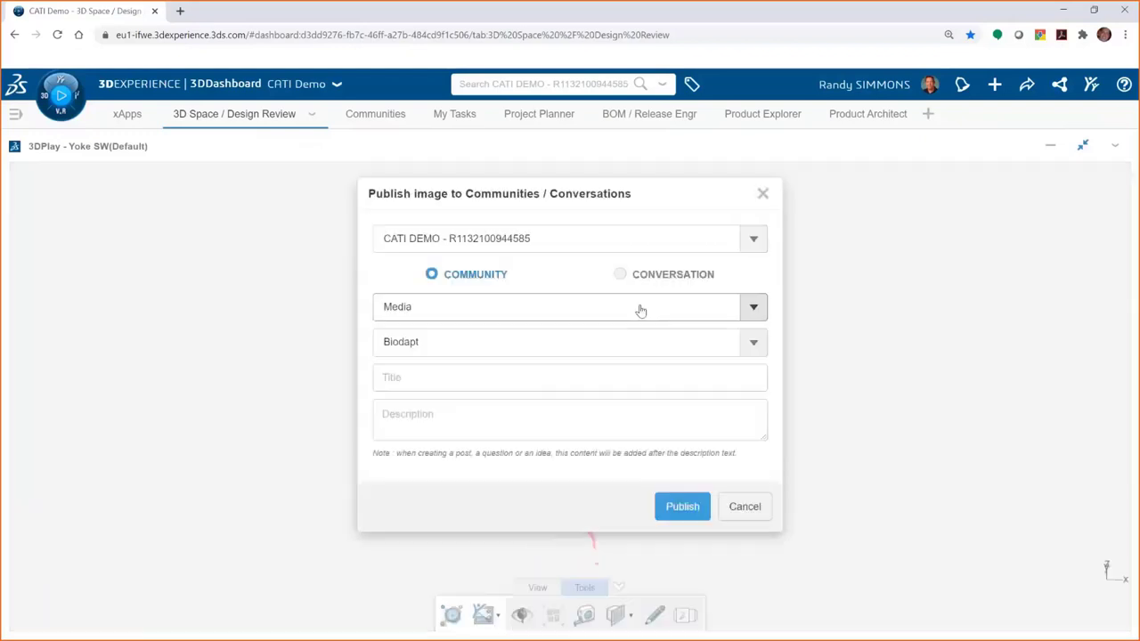
left_click(481, 388)
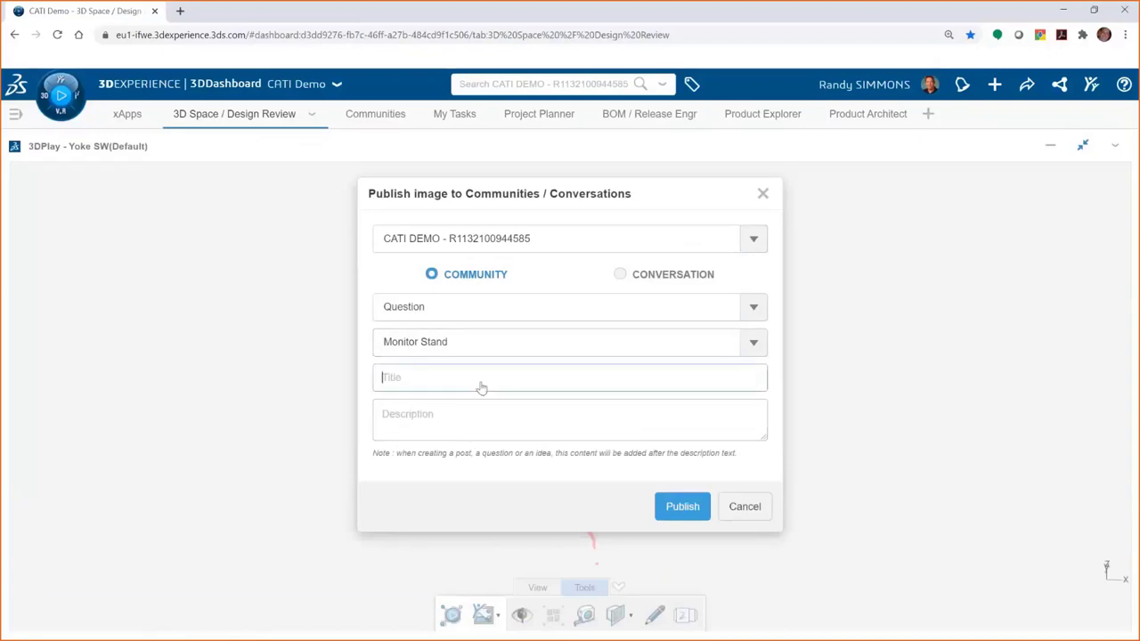
Step: Publish it titled "Design Review for Yoke" with the description "Please check the measurement and questions I have on this yoke part."
type("Design Review for Yoke")
key("Tab")
type("Please")
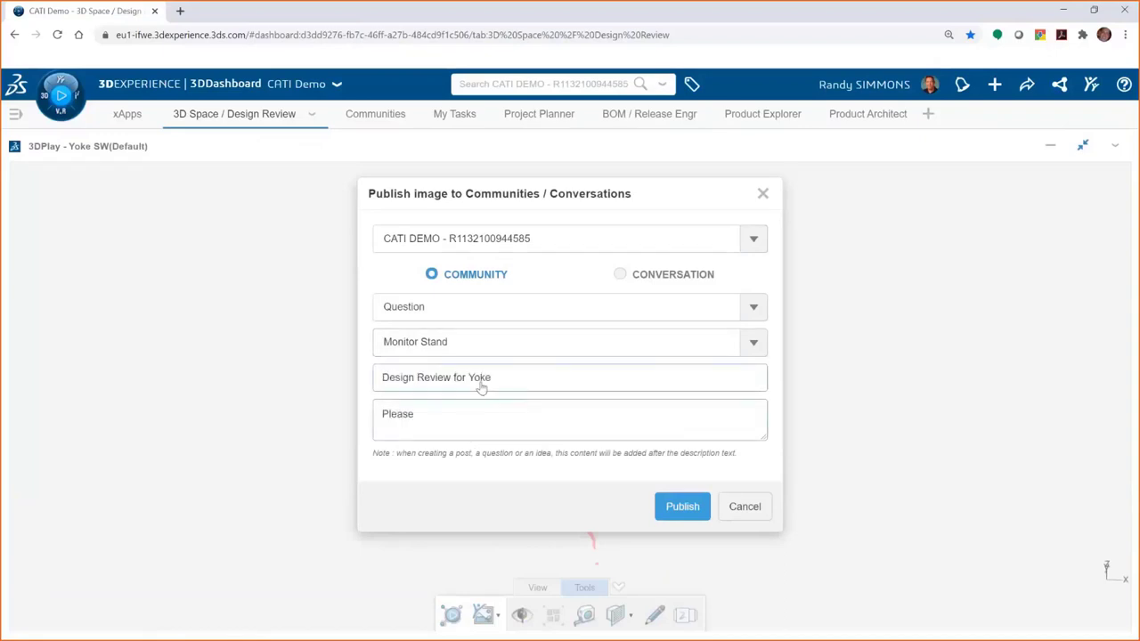
type(" check the measurement and question")
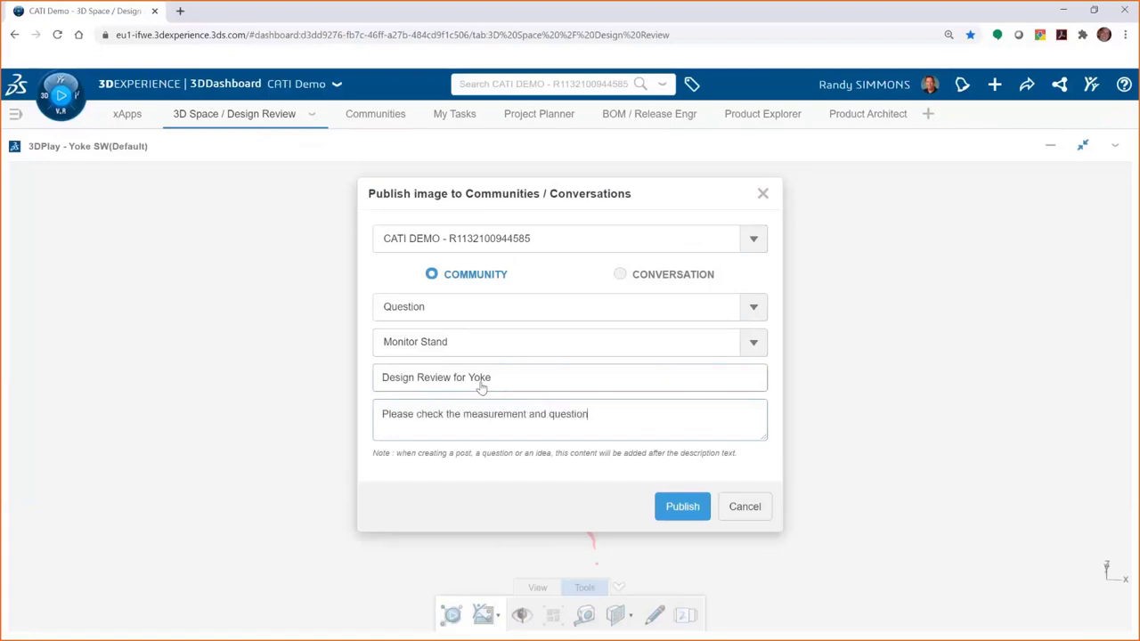
type("s I have on this yoke part.")
left_click(679, 506)
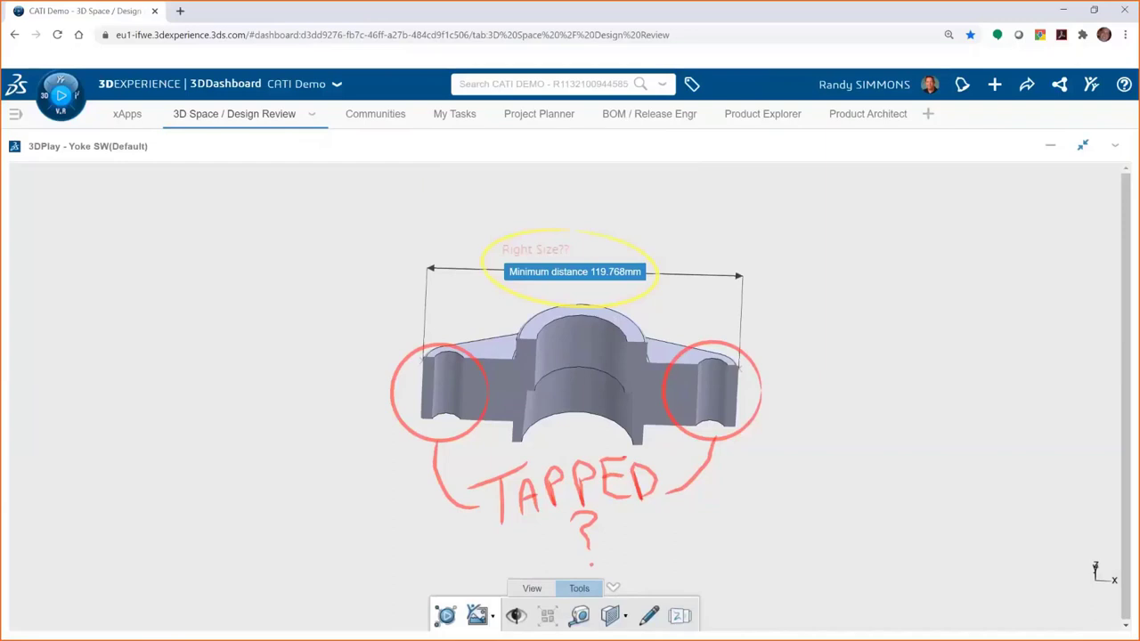
Step: Check the Design Review for Yoke post and its image in the Monitor Stand community, and look through the older posts
left_click(385, 116)
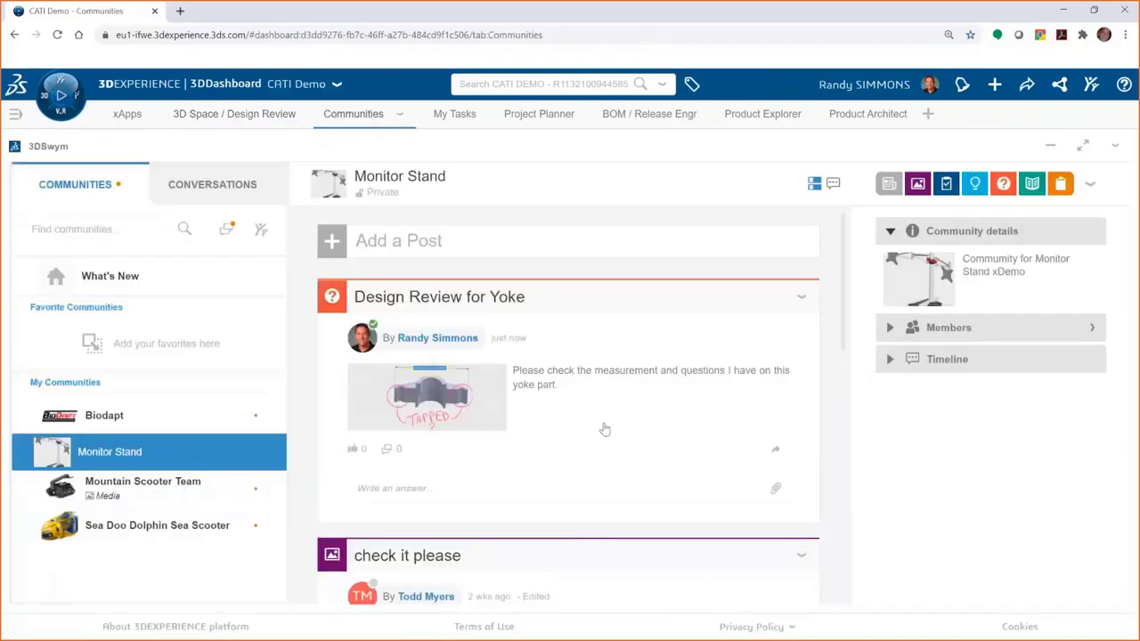
left_click(487, 416)
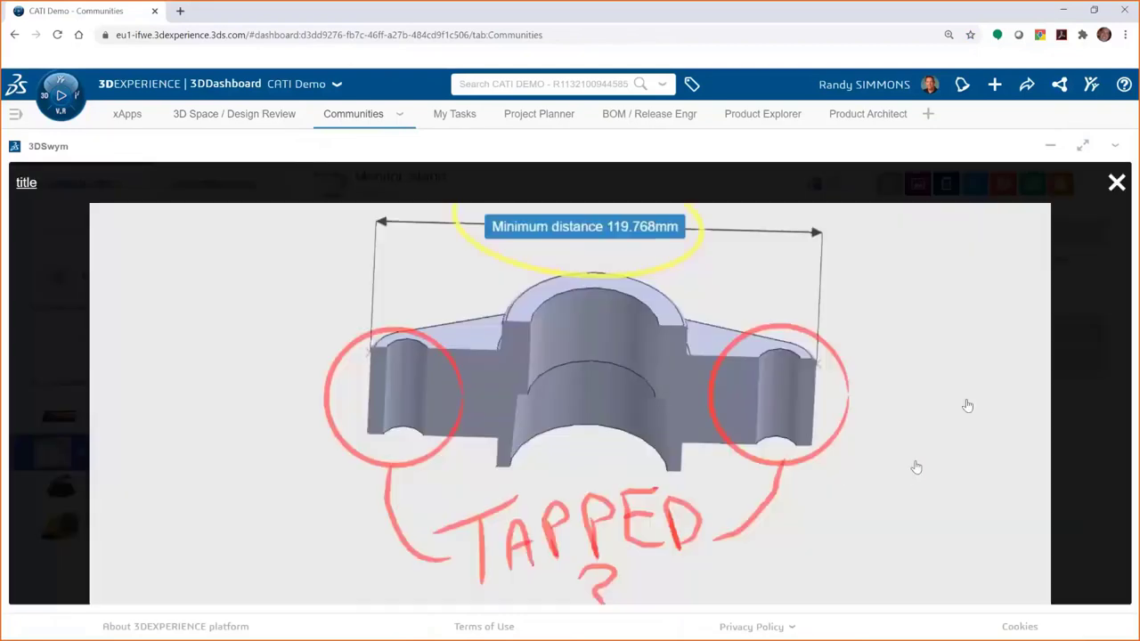
key("Escape")
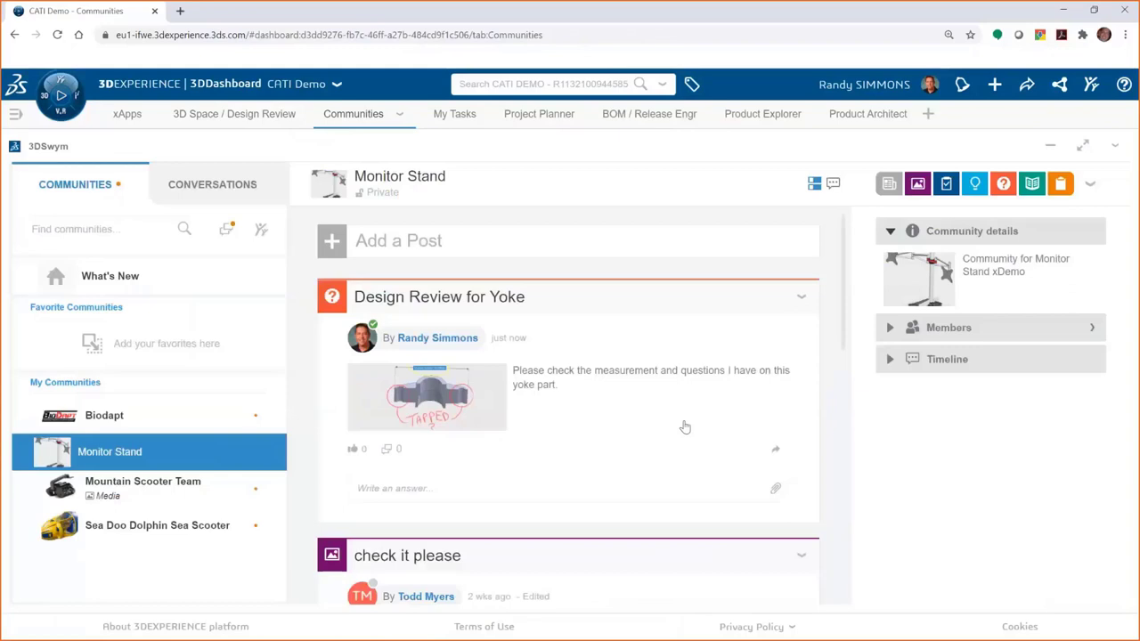
scroll(685, 427, "down", 5)
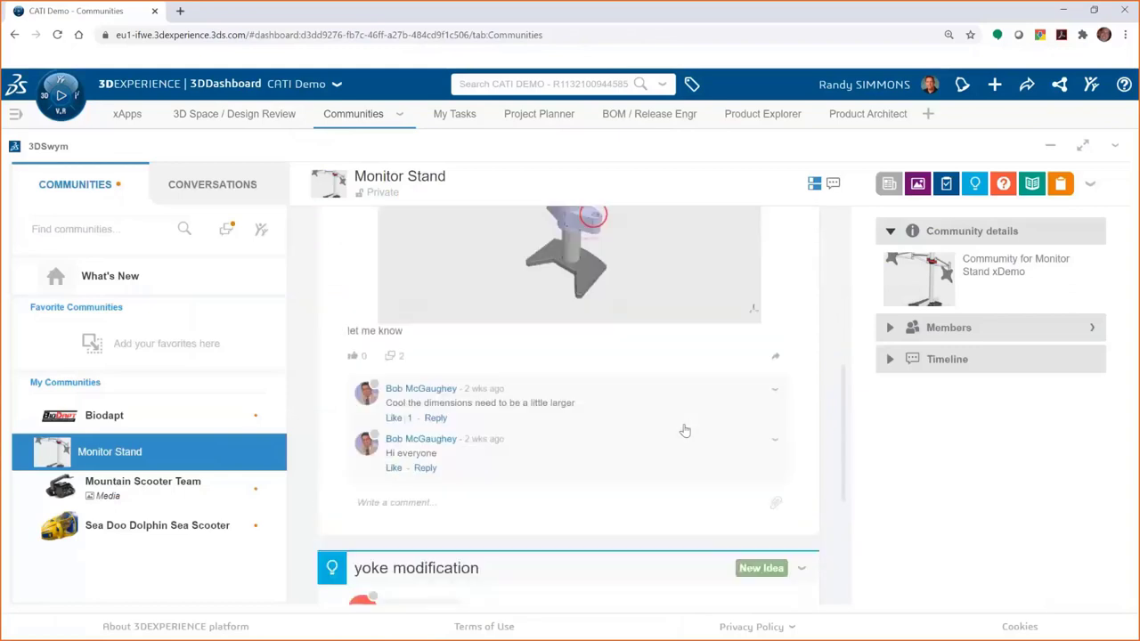
scroll(684, 431, "down", 3)
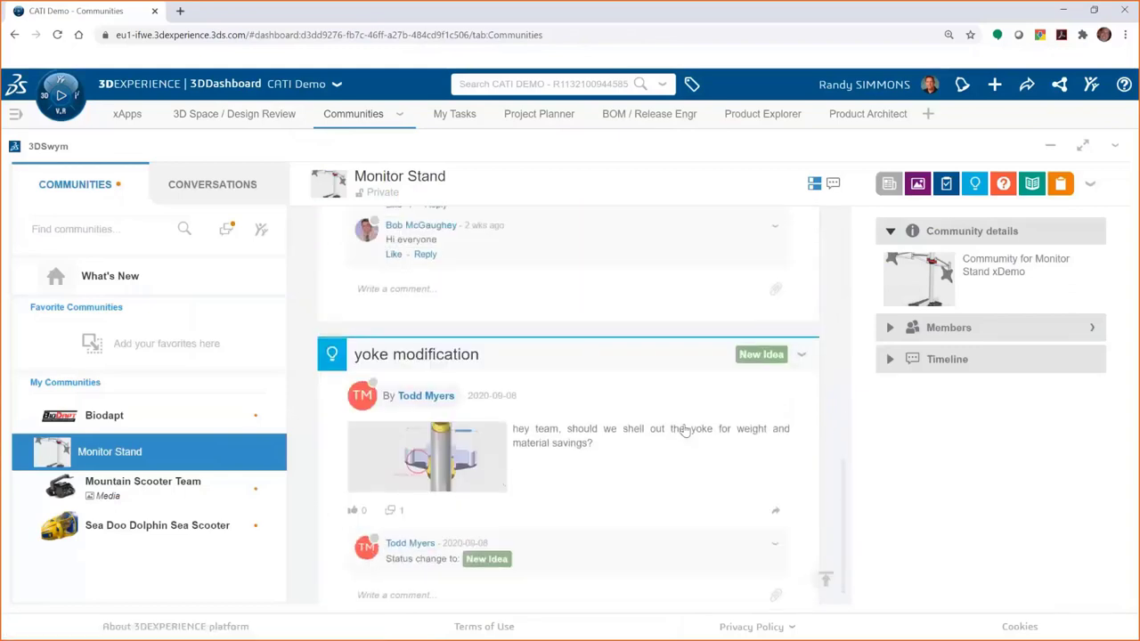
scroll(684, 429, "up", 8)
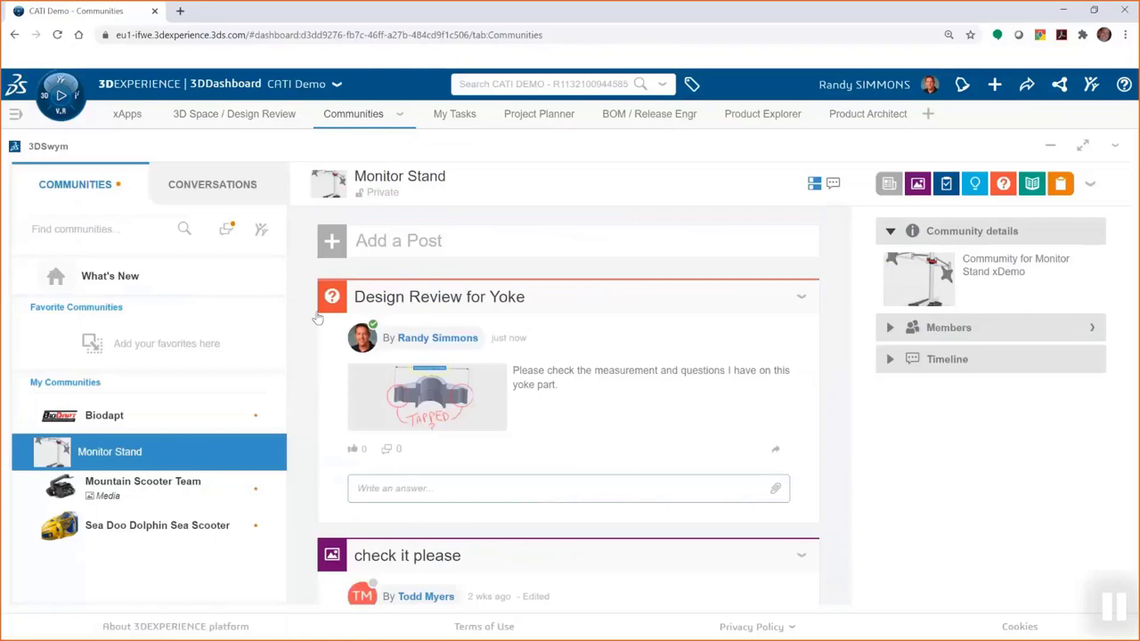
Step: Return to the 3D Space / Design Review dashboard and show the xDemo Arm Assembly's Collaborative Lifecycle at full size
left_click(247, 123)
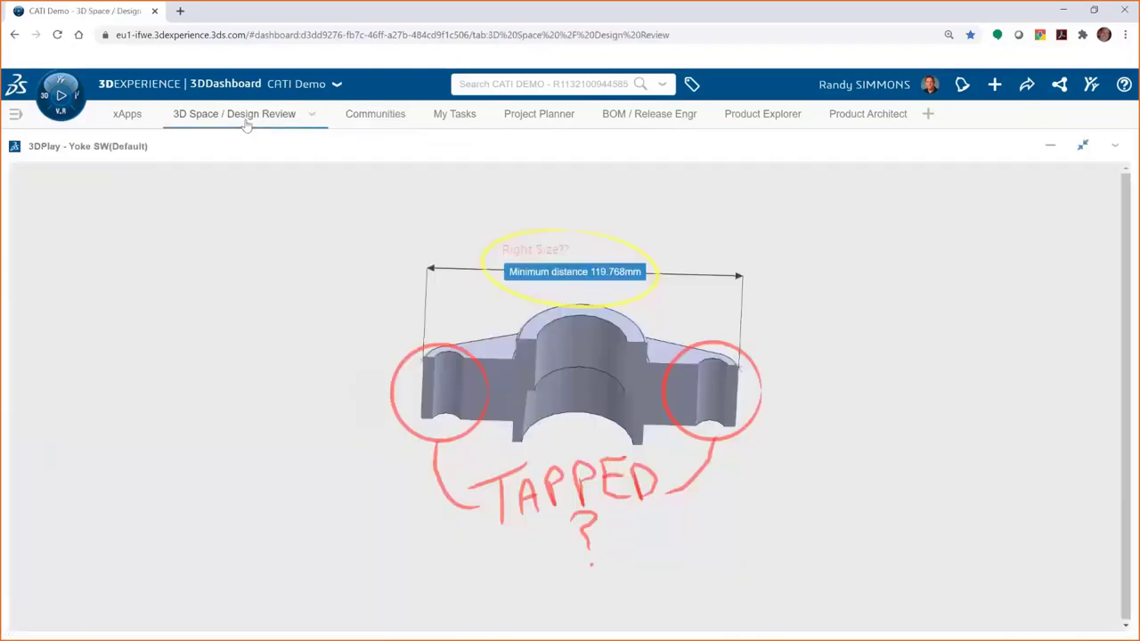
left_click(1082, 149)
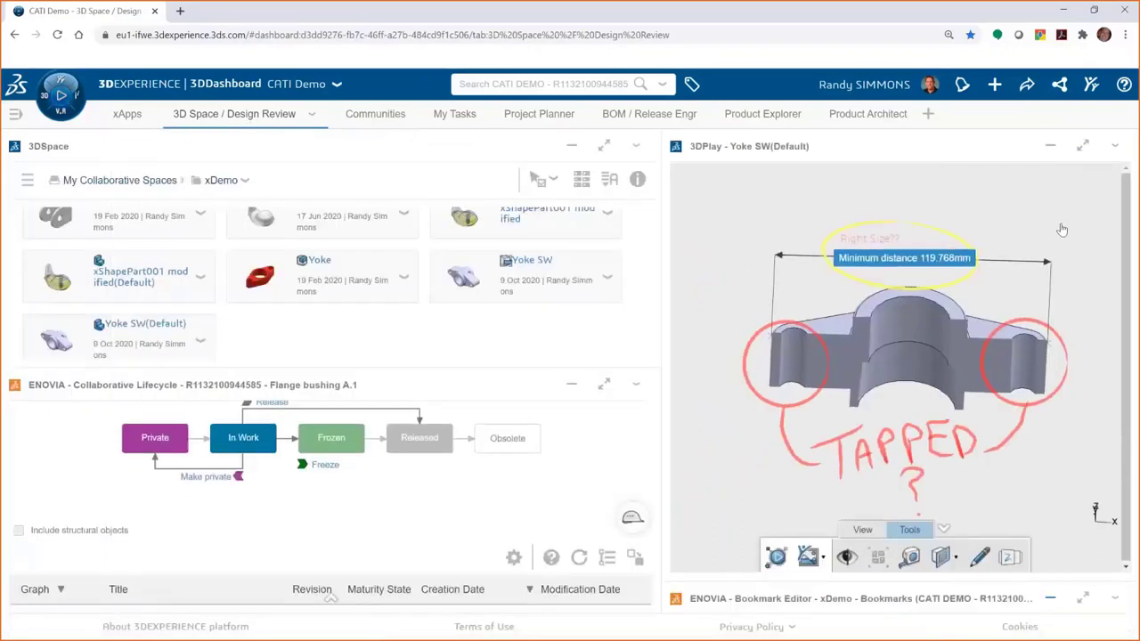
scroll(503, 292, "up", 10)
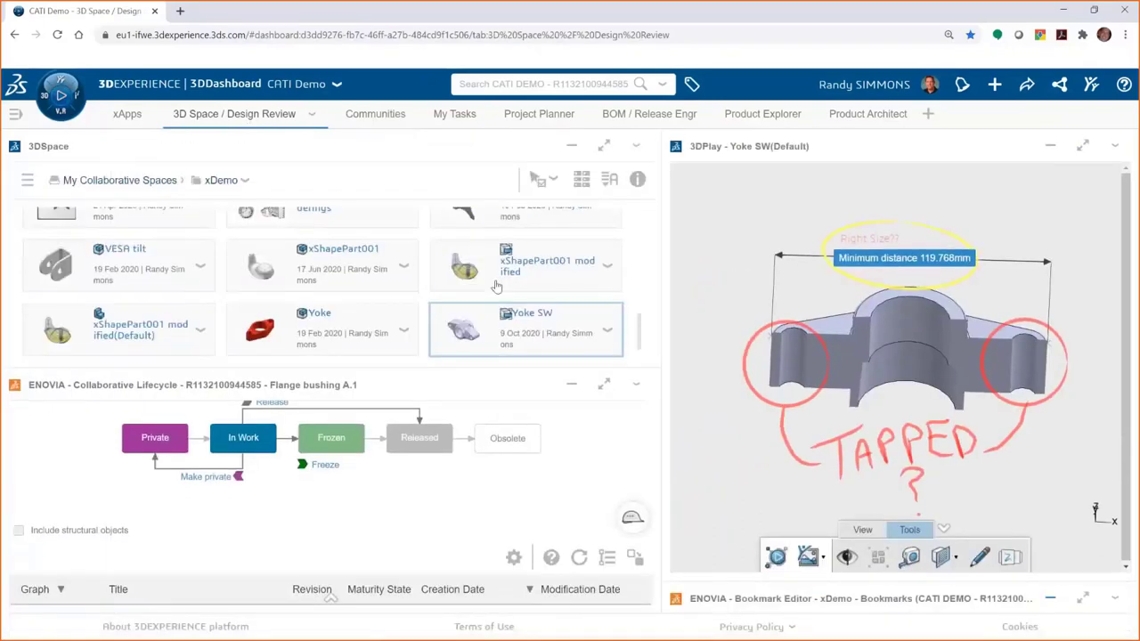
left_click(512, 236)
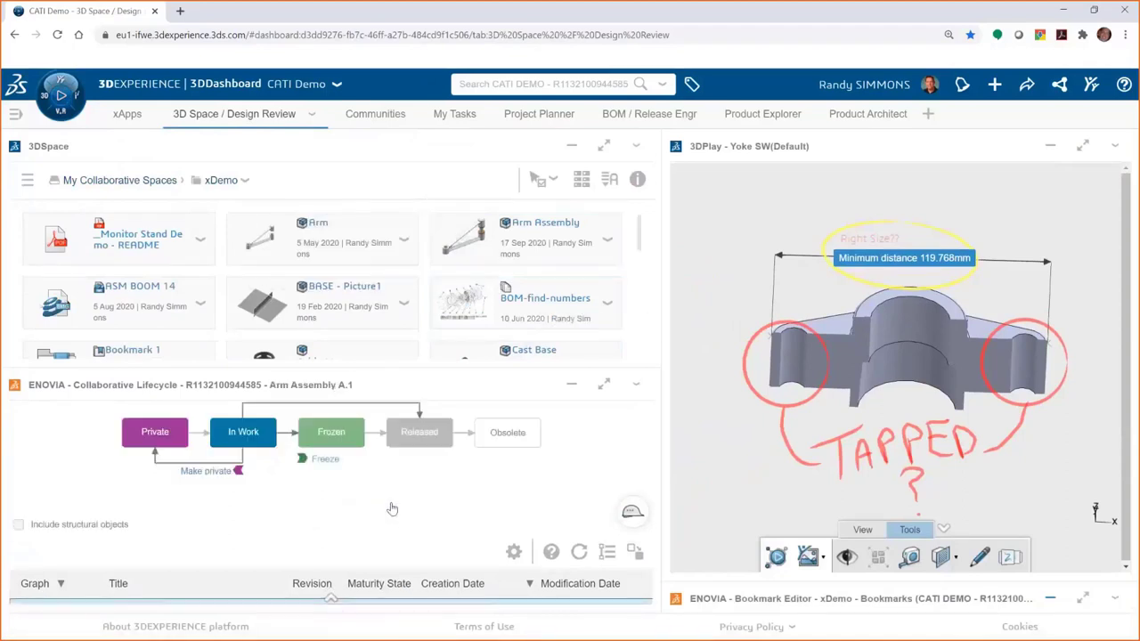
left_click(604, 384)
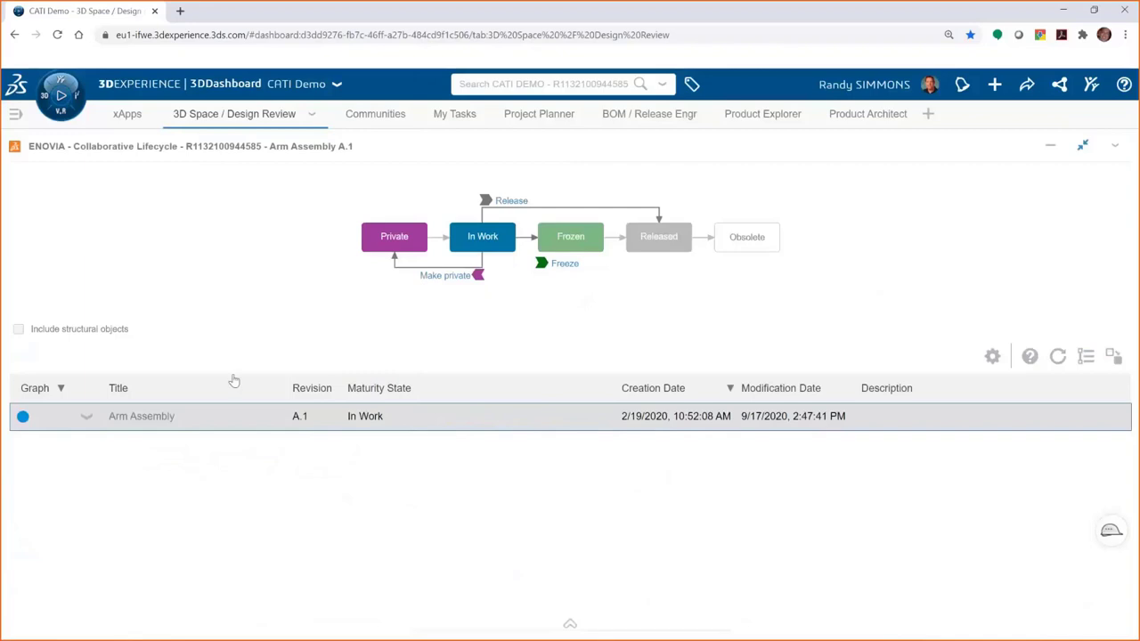
Step: Show the relations of Arm Assembly and expand its child items to examine its parents, attachments and components
left_click(85, 418)
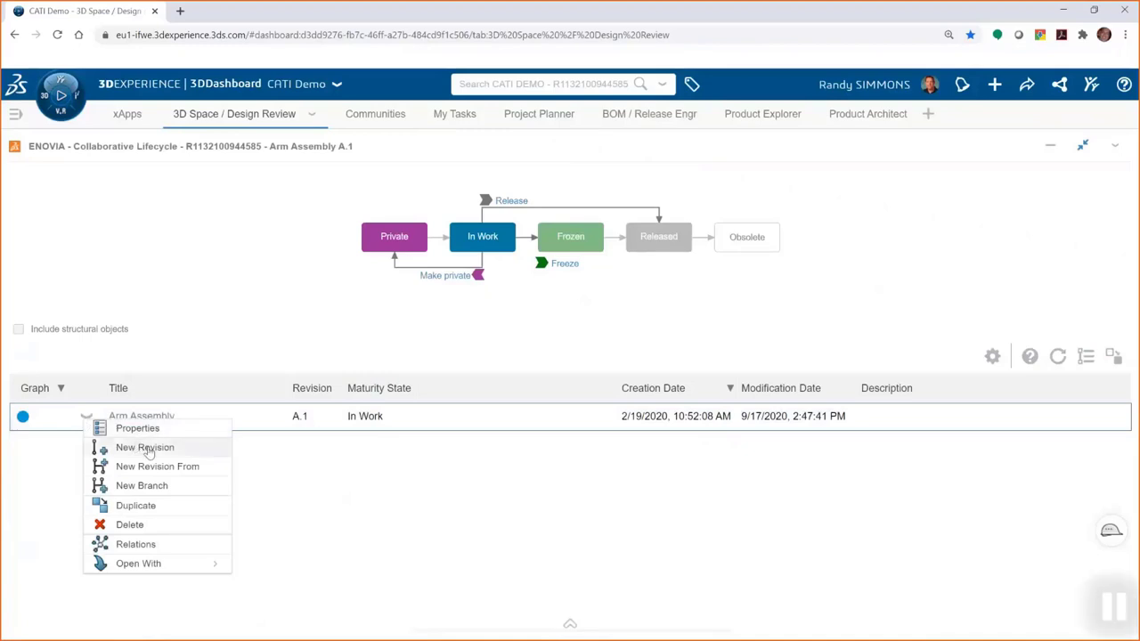
left_click(153, 545)
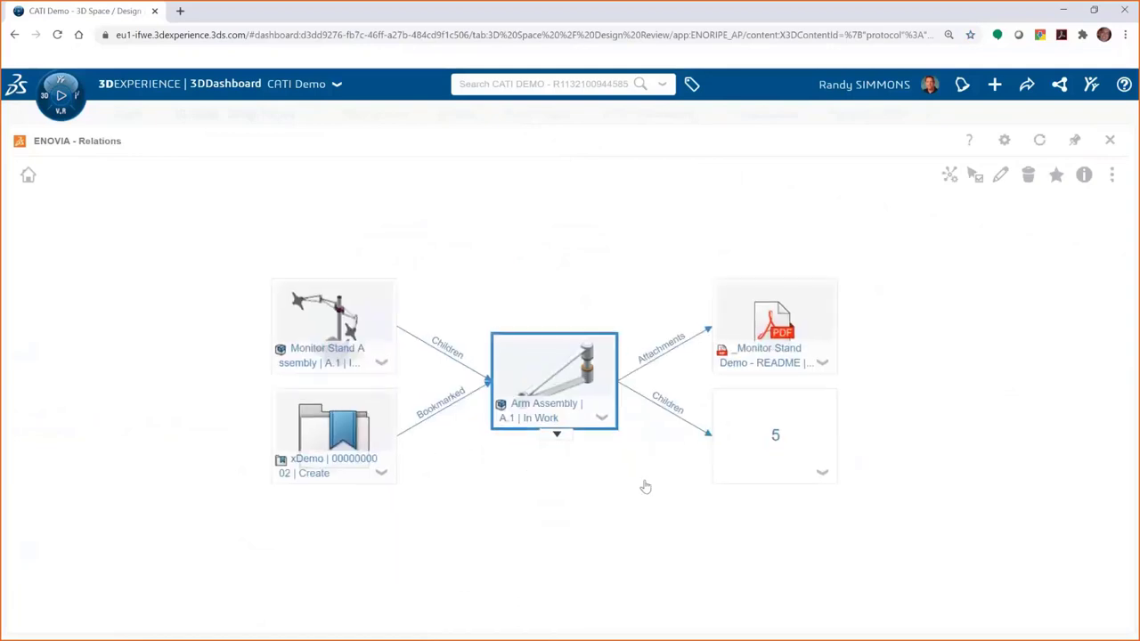
left_click(823, 472)
left_click(855, 502)
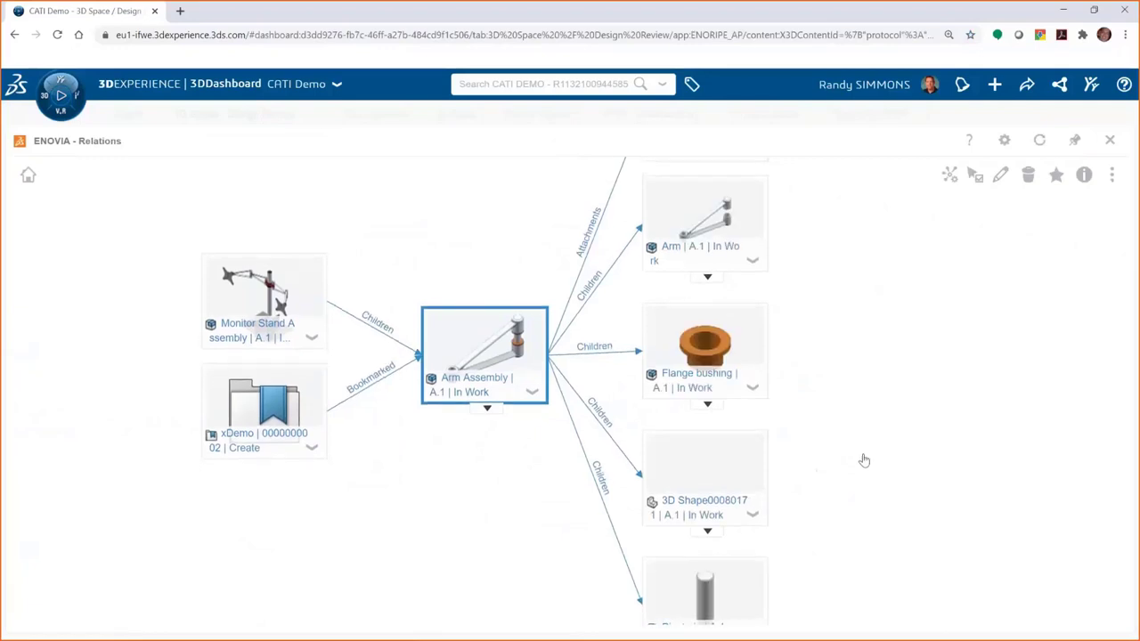
scroll(513, 400, "down", 3)
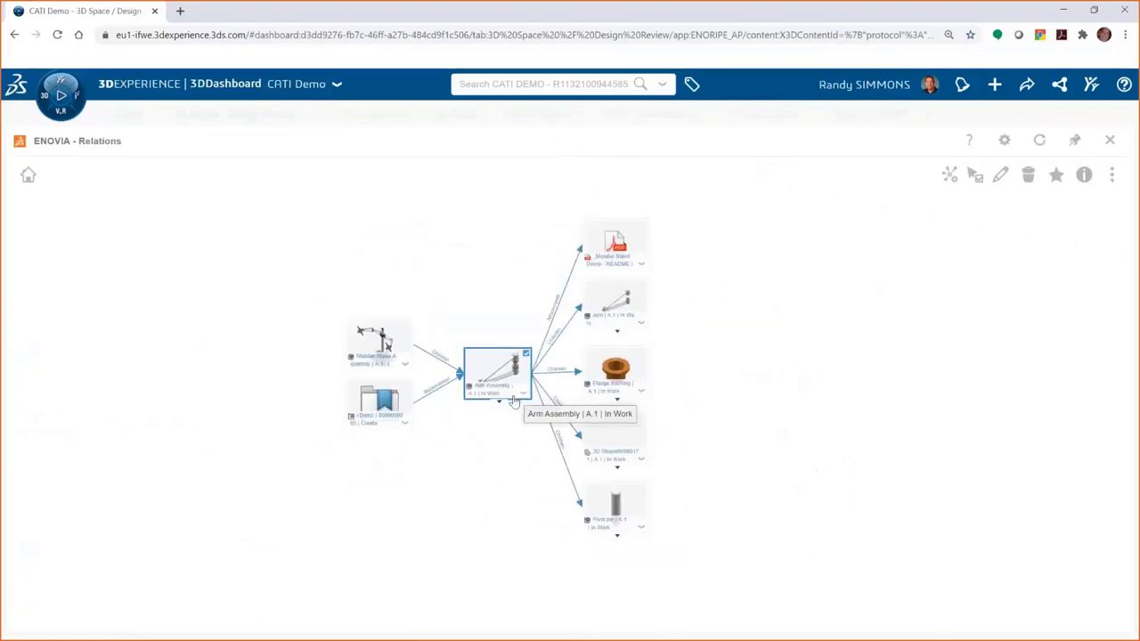
scroll(512, 400, "up", 1)
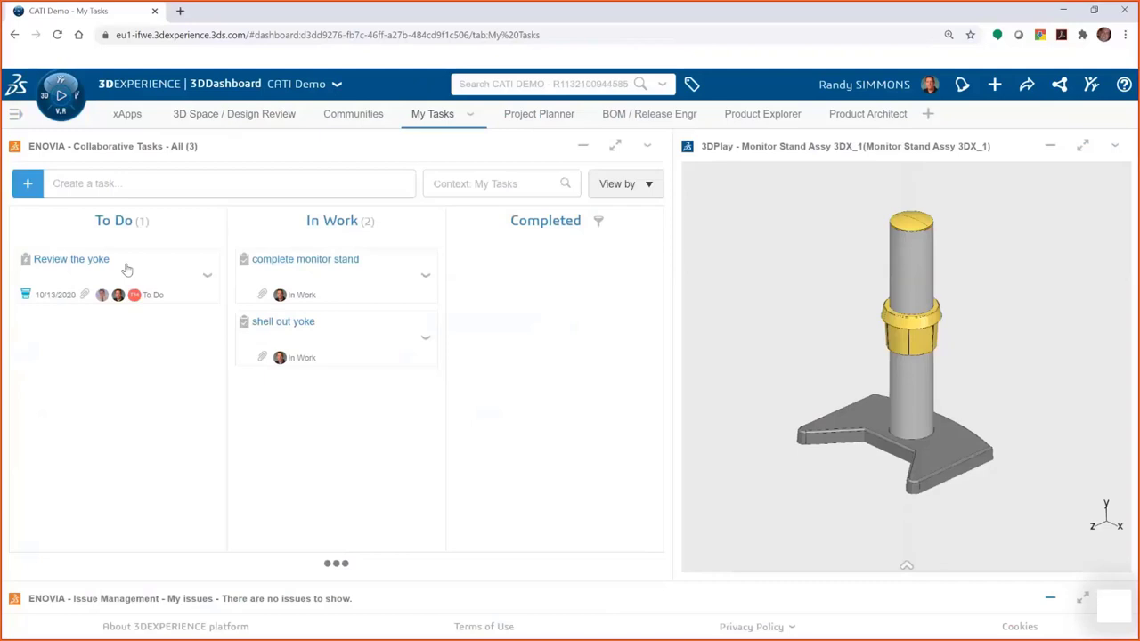
Step: Move the Review the yoke task to In Work and load its attached Yoke SW(Default) into the 3DPlay viewer
left_click_drag(127, 269, 306, 434)
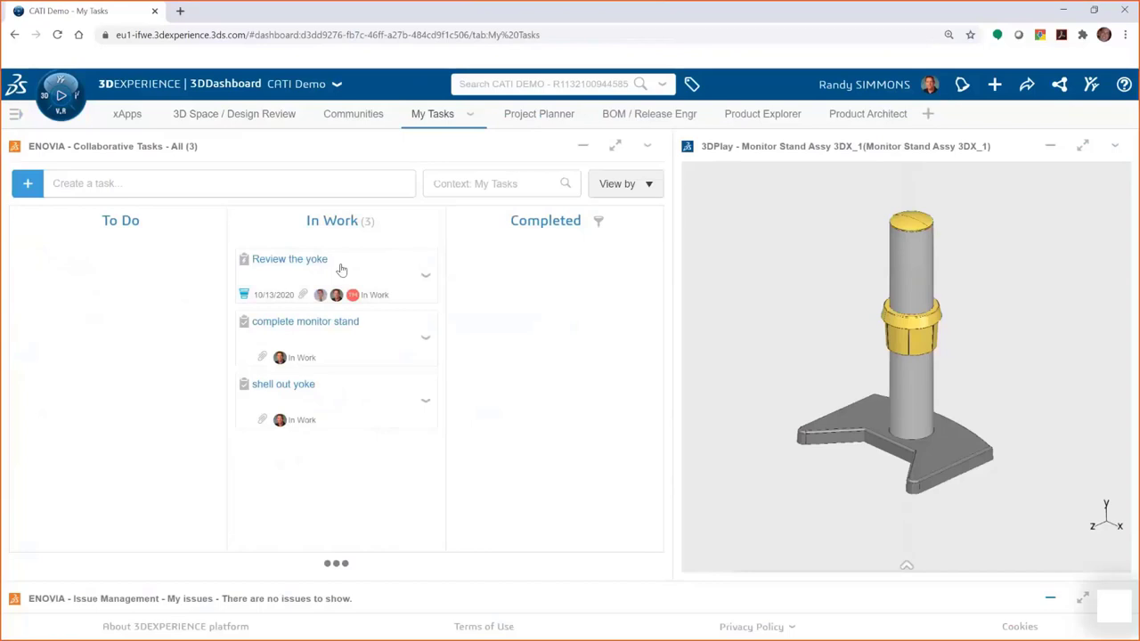
left_click(340, 270)
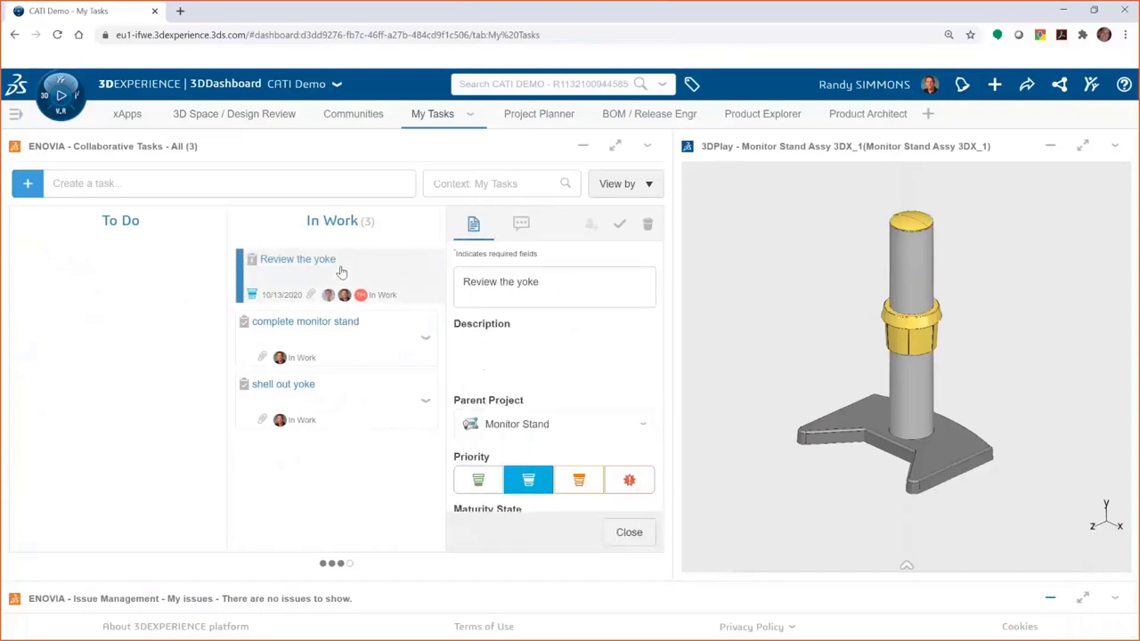
scroll(577, 372, "down", 5)
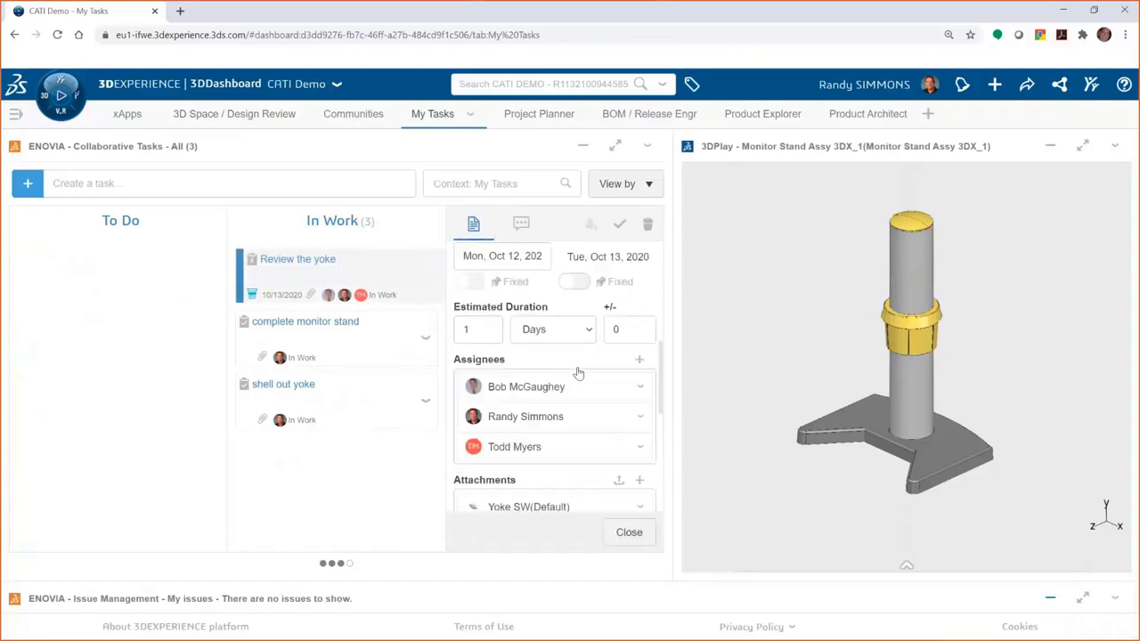
scroll(577, 373, "down", 3)
left_click_drag(512, 372, 865, 310)
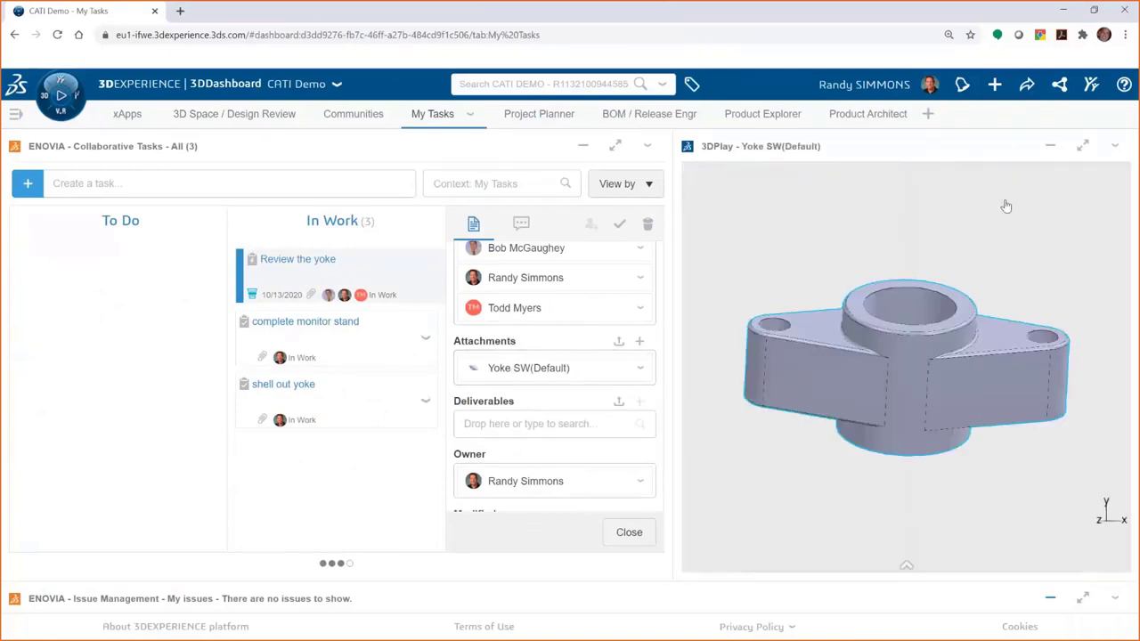
Step: Display the 3DPlay review tools for the yoke, and close the Review the yoke task and move it to Completed
left_click(906, 565)
left_click(921, 529)
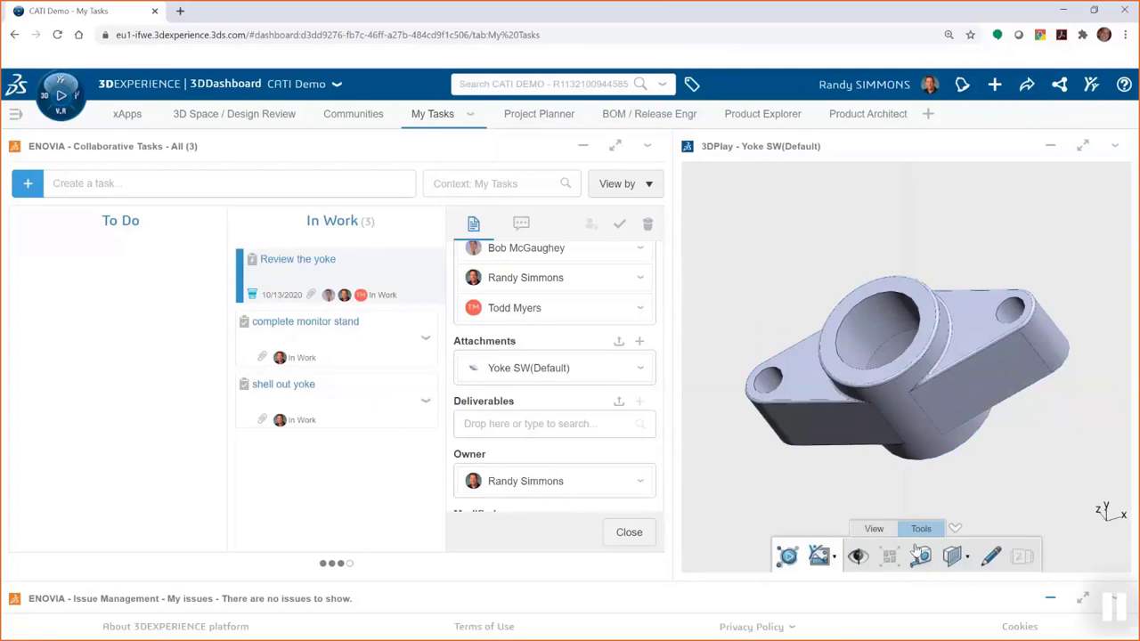
left_click(629, 532)
left_click_drag(302, 279, 589, 331)
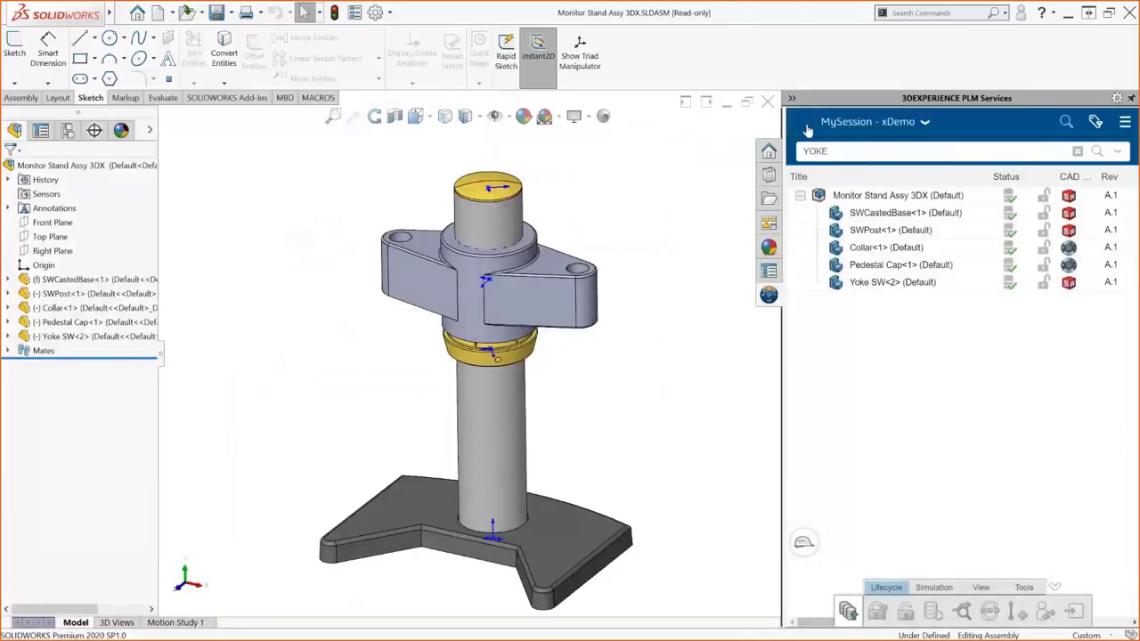
Step: Switch to SOLIDWORKS, search the 3DEXPERIENCE apps for "task" and open Collaborative Tasks beside the monitor stand model
left_click(807, 131)
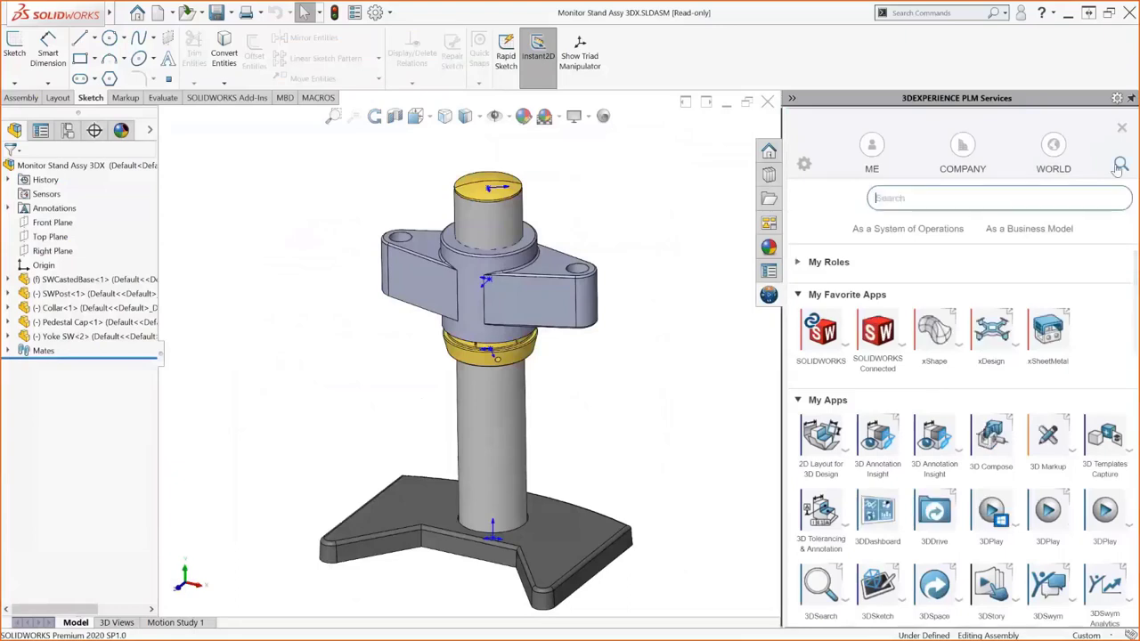
type("task")
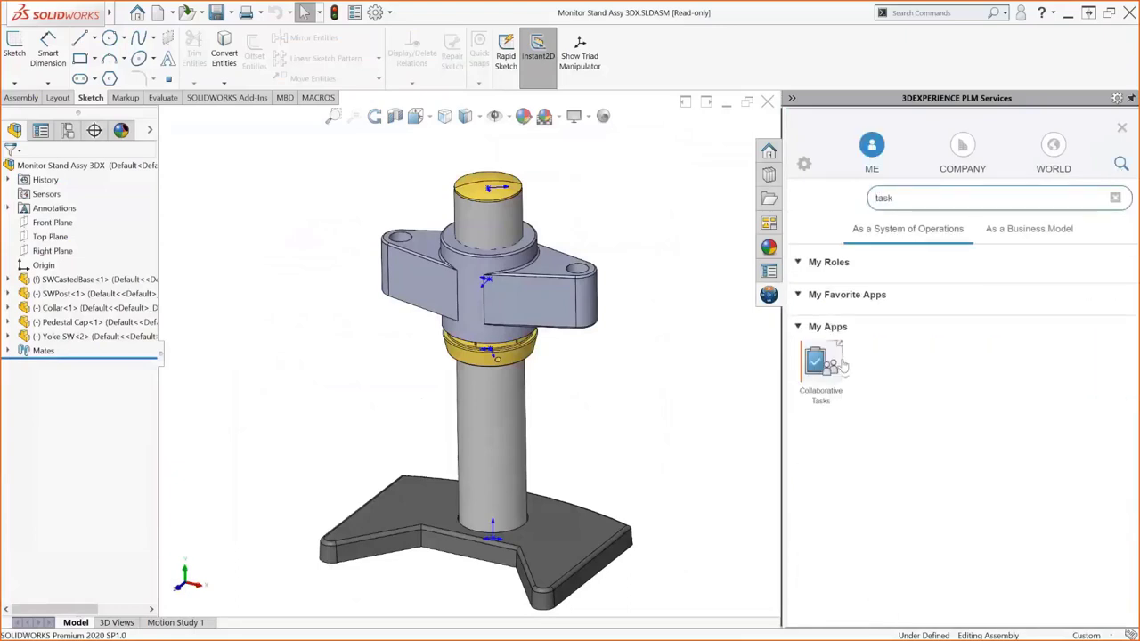
left_click(824, 370)
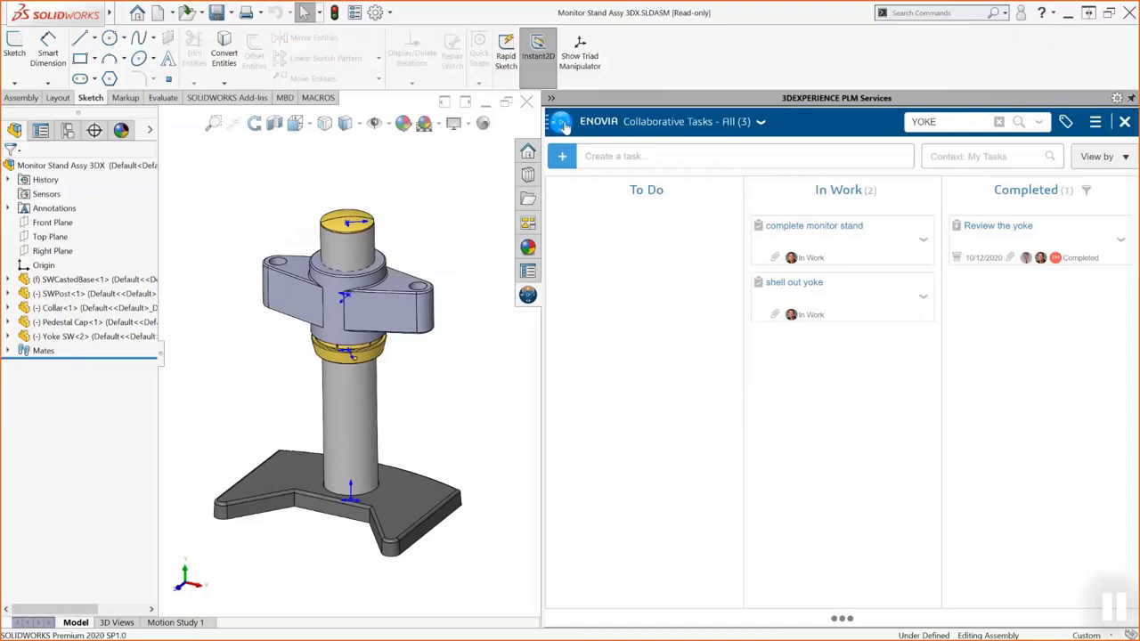
Step: Post the comment "All done. Looks Good!!!" on the completed Review the yoke task and close its details
left_click(1011, 237)
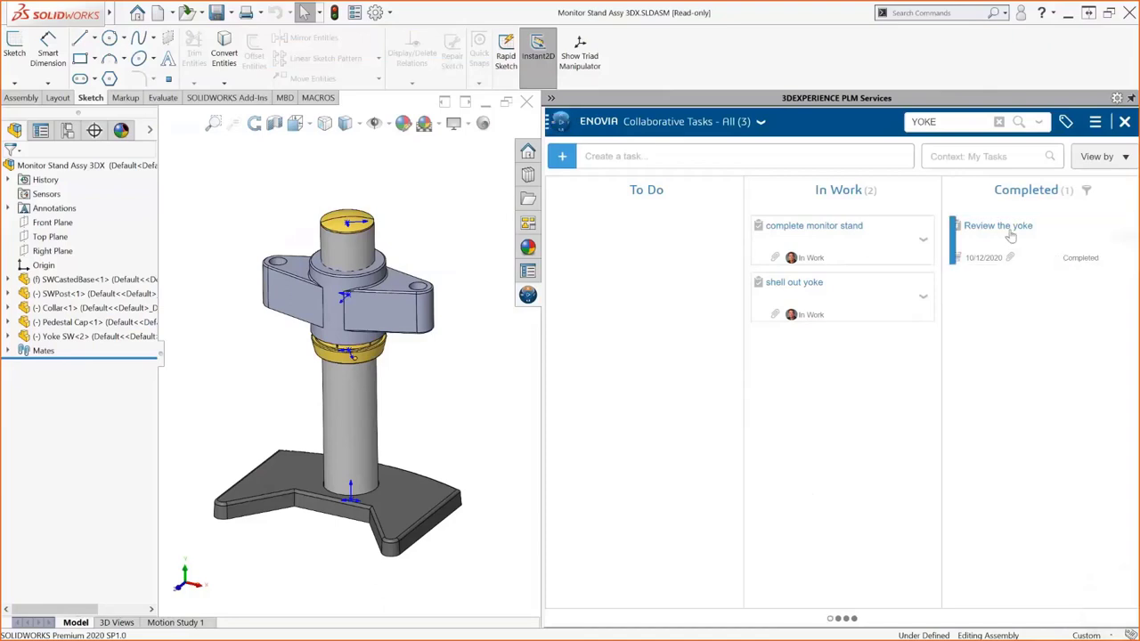
left_click(1011, 193)
left_click(1006, 265)
type("A")
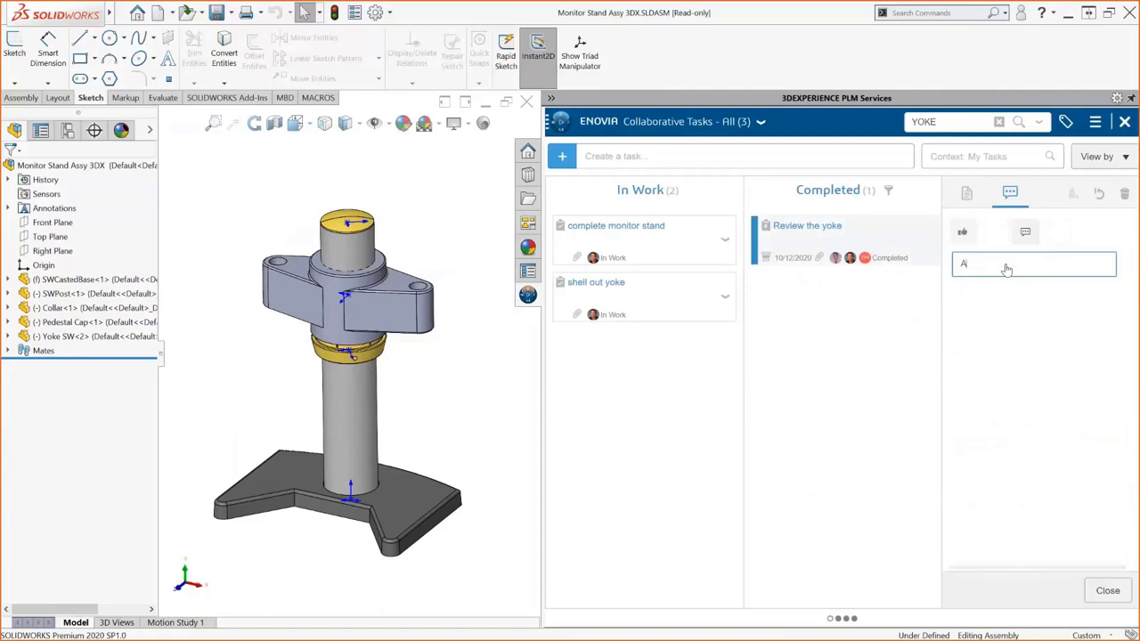
type("ll done.  ")
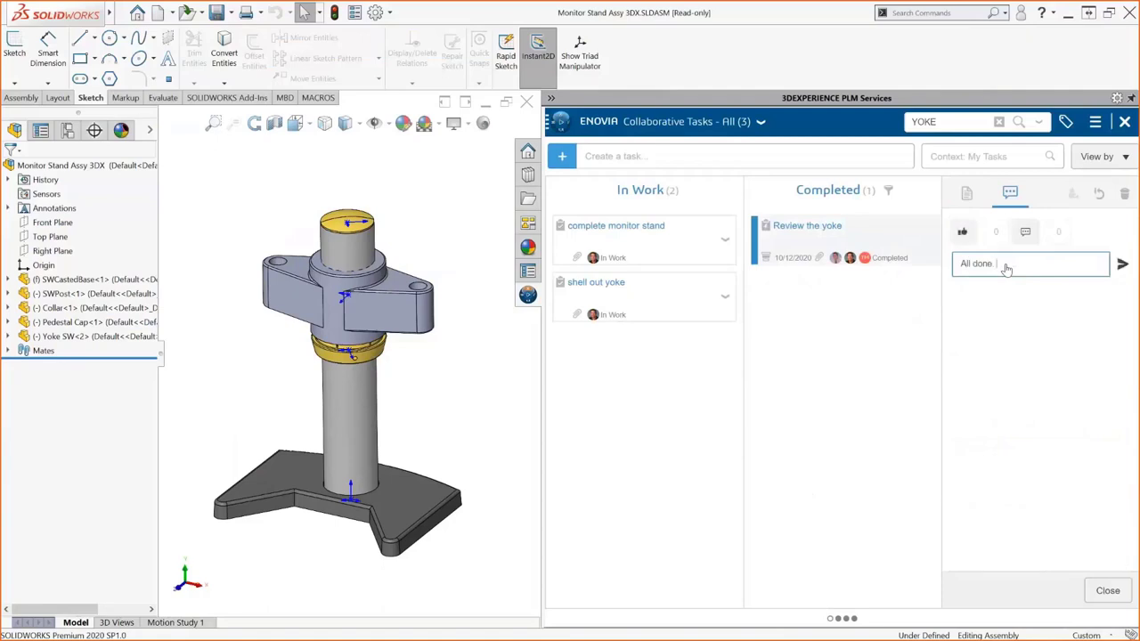
type("Looks Good!!!")
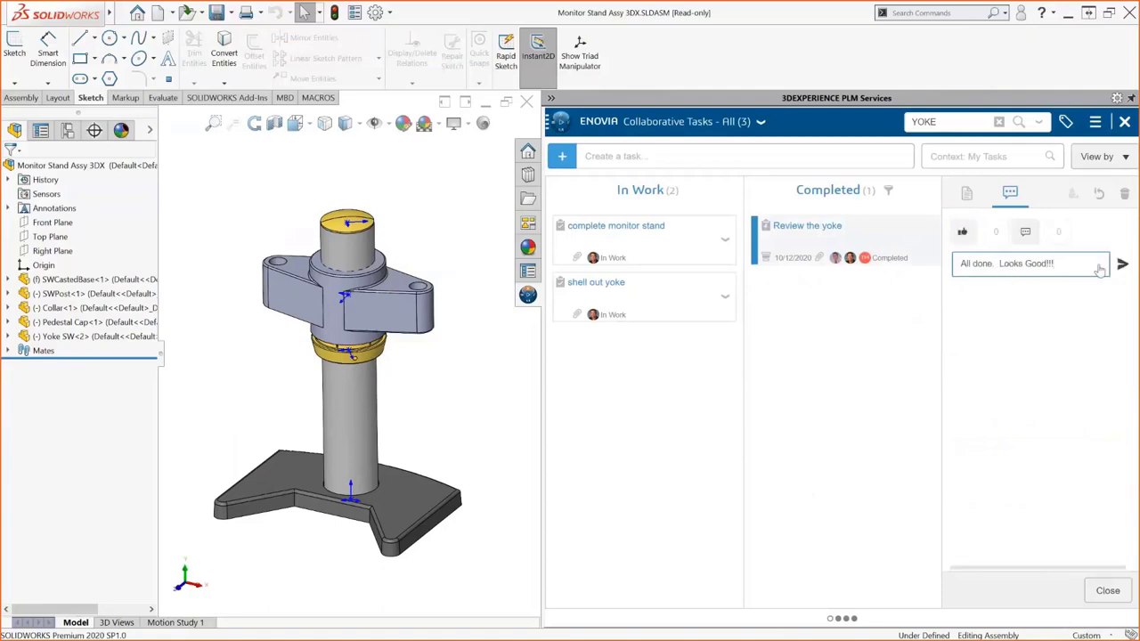
left_click(1122, 264)
left_click(1107, 590)
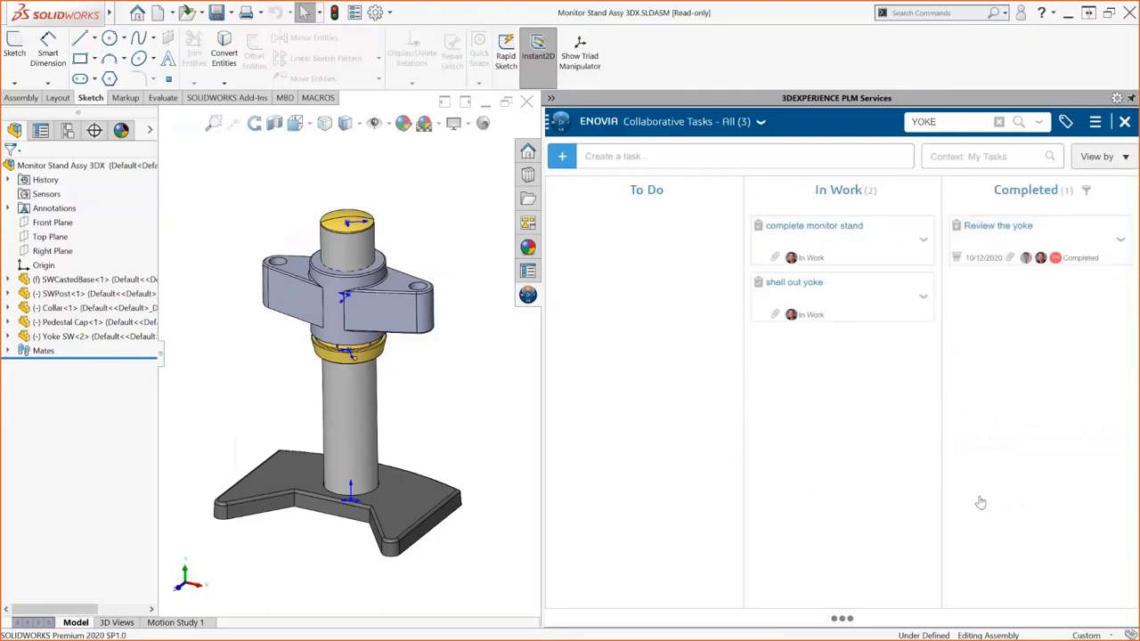
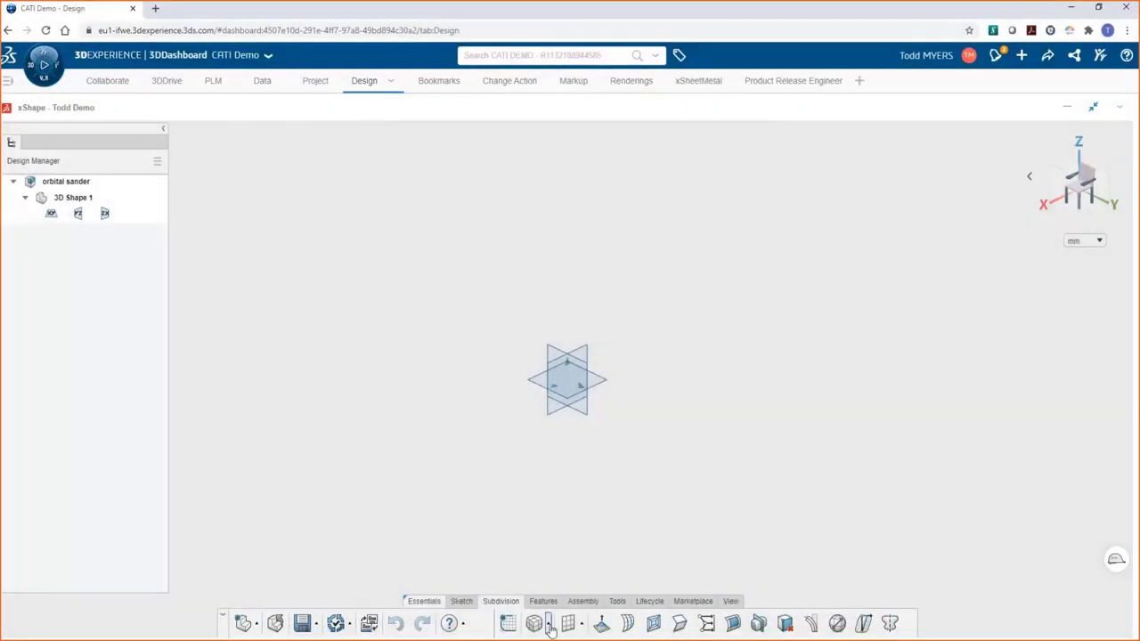
Step: In xShape, insert a cylinder subdivision primitive at the origin of the orbital sander part with 5 height divisions
left_click(548, 623)
left_click(552, 505)
left_click(568, 380)
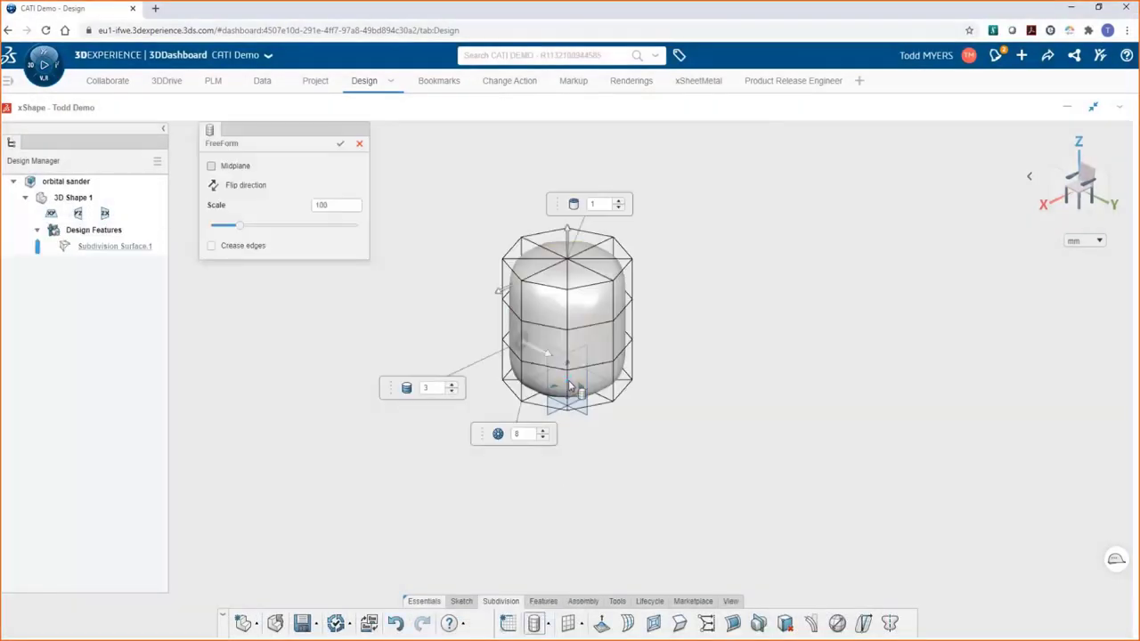
left_click_drag(557, 204, 700, 189)
left_click(762, 187)
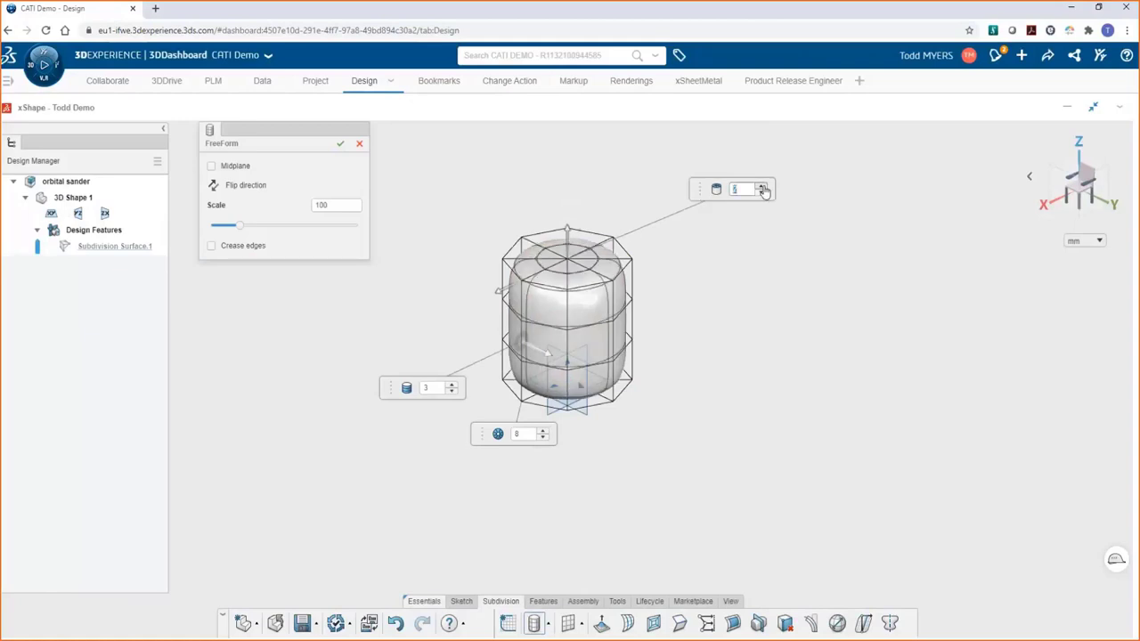
left_click(453, 385)
left_click(452, 384)
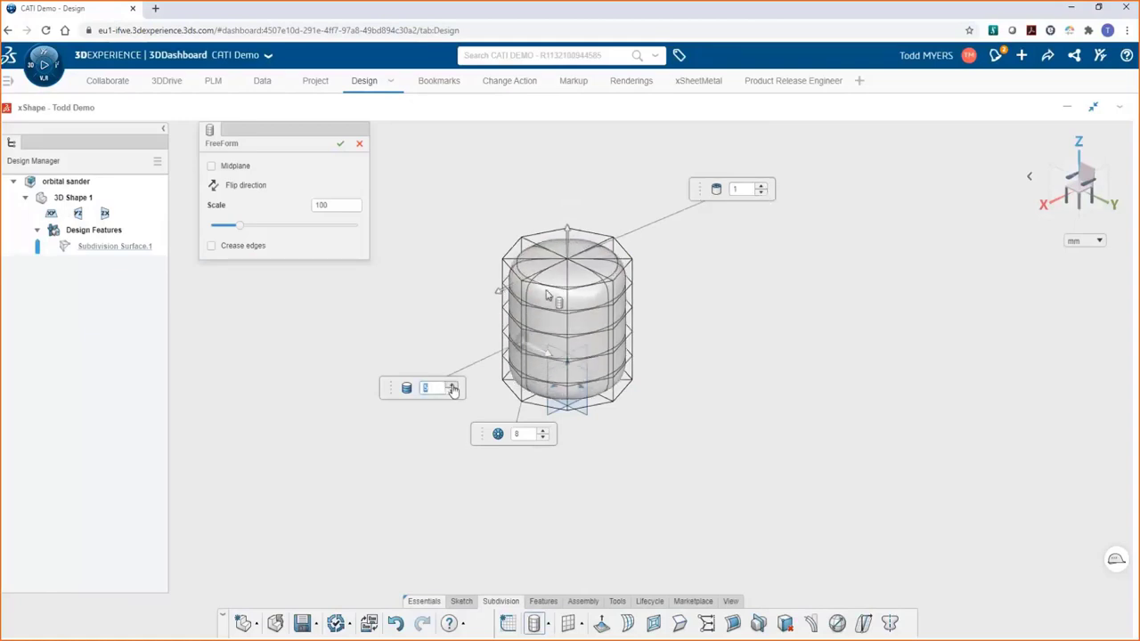
Step: Stretch the cylinder primitive taller and wider, and accept the freeform shape
left_click_drag(583, 267, 588, 204)
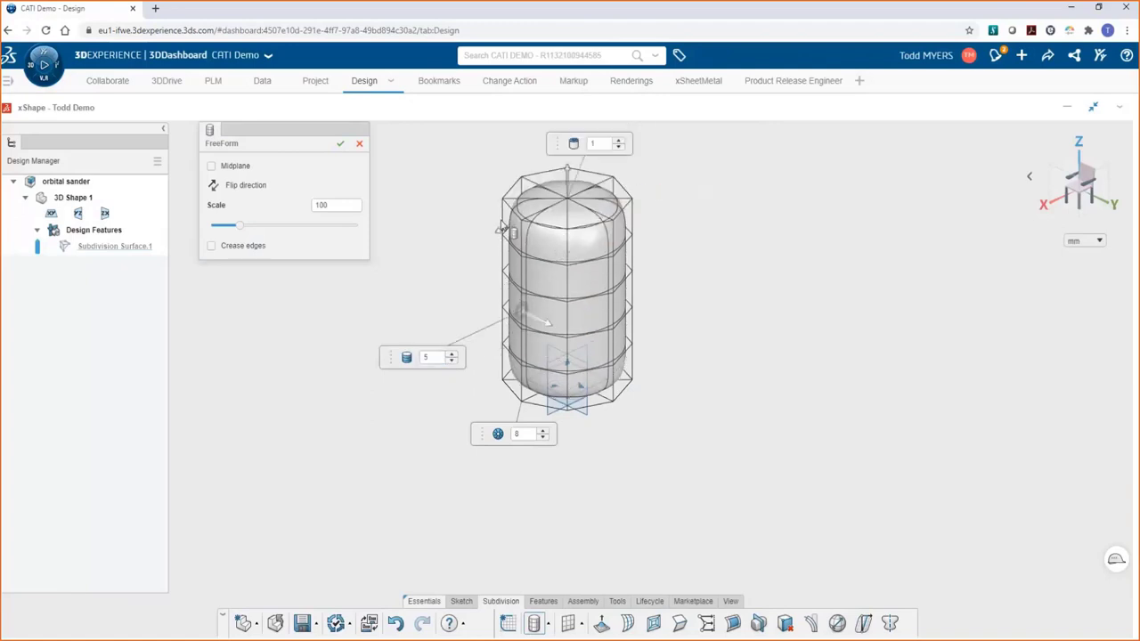
left_click_drag(505, 230, 467, 195)
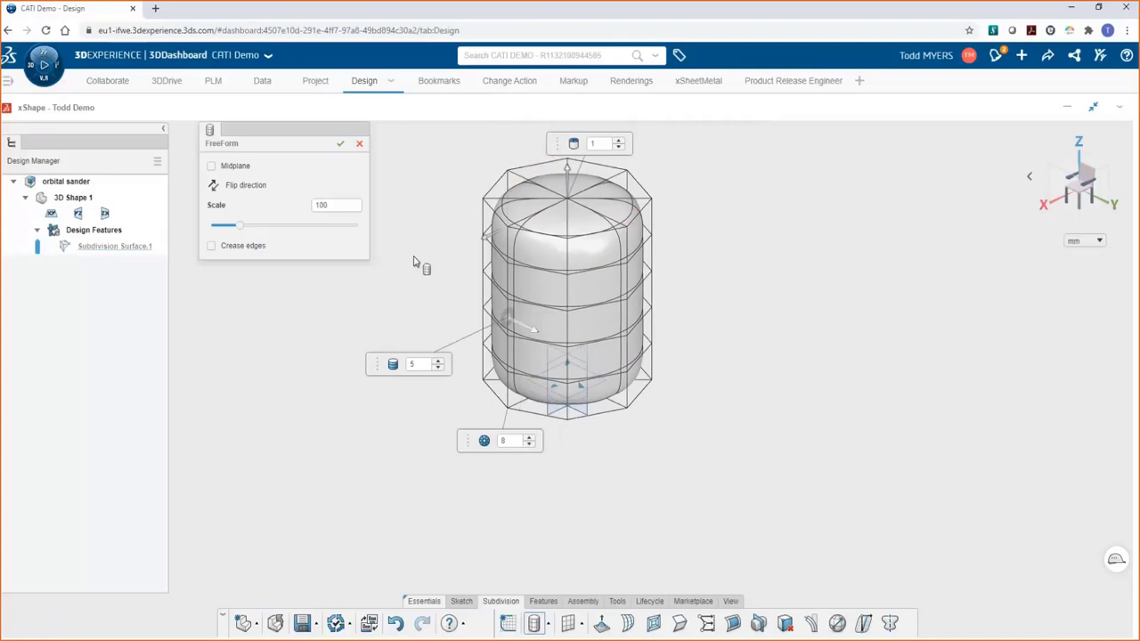
mouse_move(239, 226)
left_mouse_down()
mouse_move(249, 228)
mouse_move(239, 229)
left_mouse_up()
left_click(340, 144)
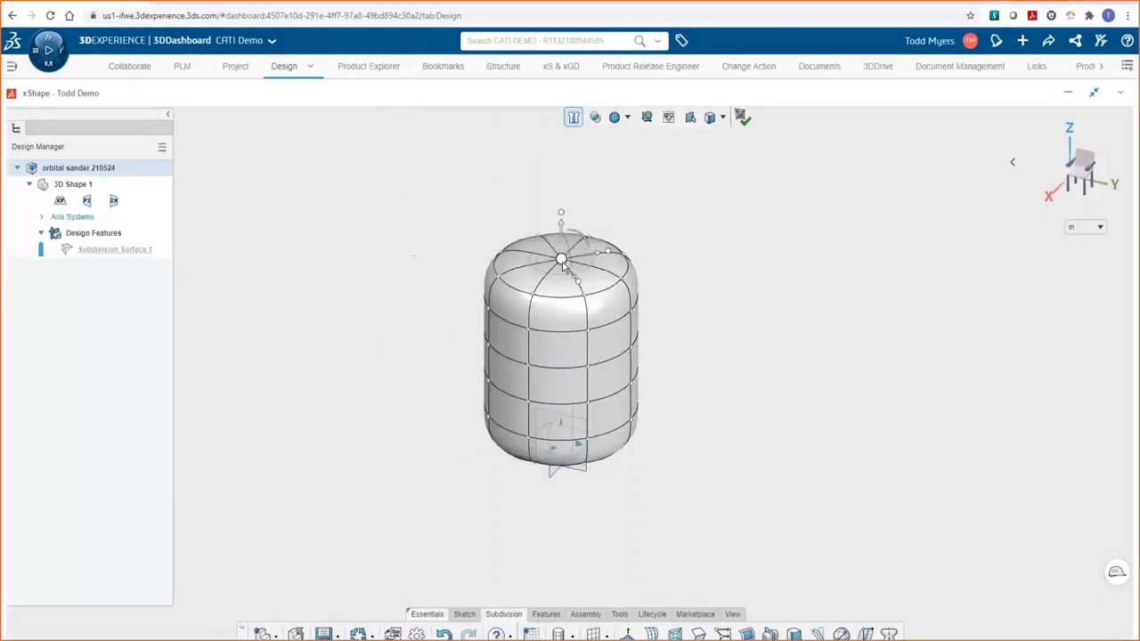
Step: Try pulling the cylinder's top centre vertex upward into a dome and pushing one upper side face inward
left_click_drag(561, 218, 550, 184)
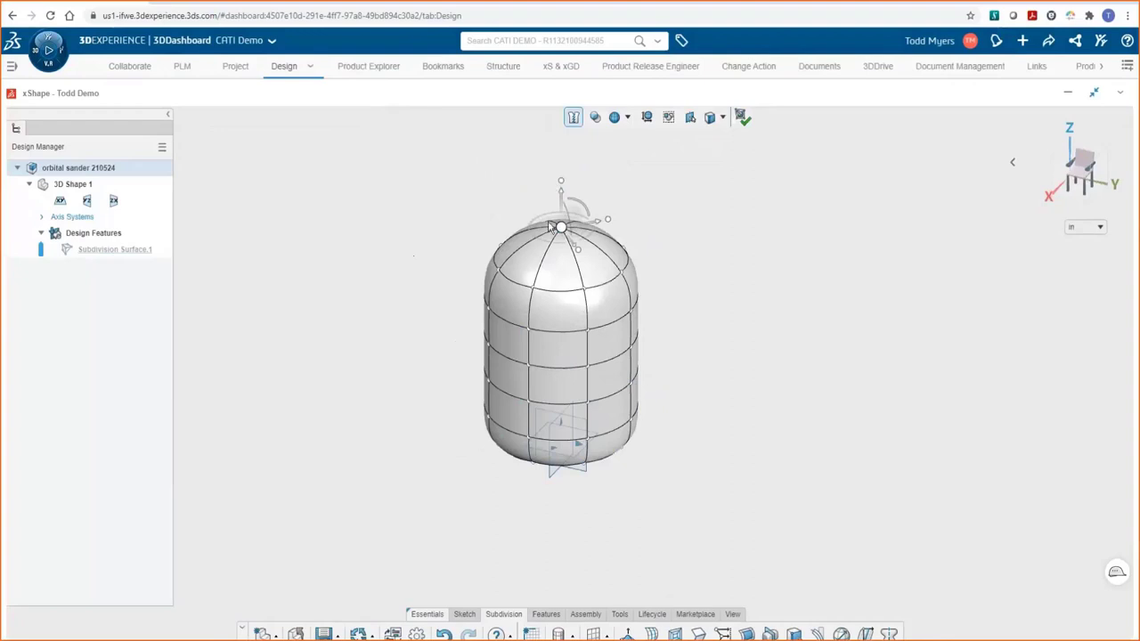
left_click(500, 338)
mouse_move(500, 339)
left_mouse_down()
mouse_move(447, 383)
mouse_move(495, 329)
left_mouse_up()
left_click_drag(509, 207, 501, 294)
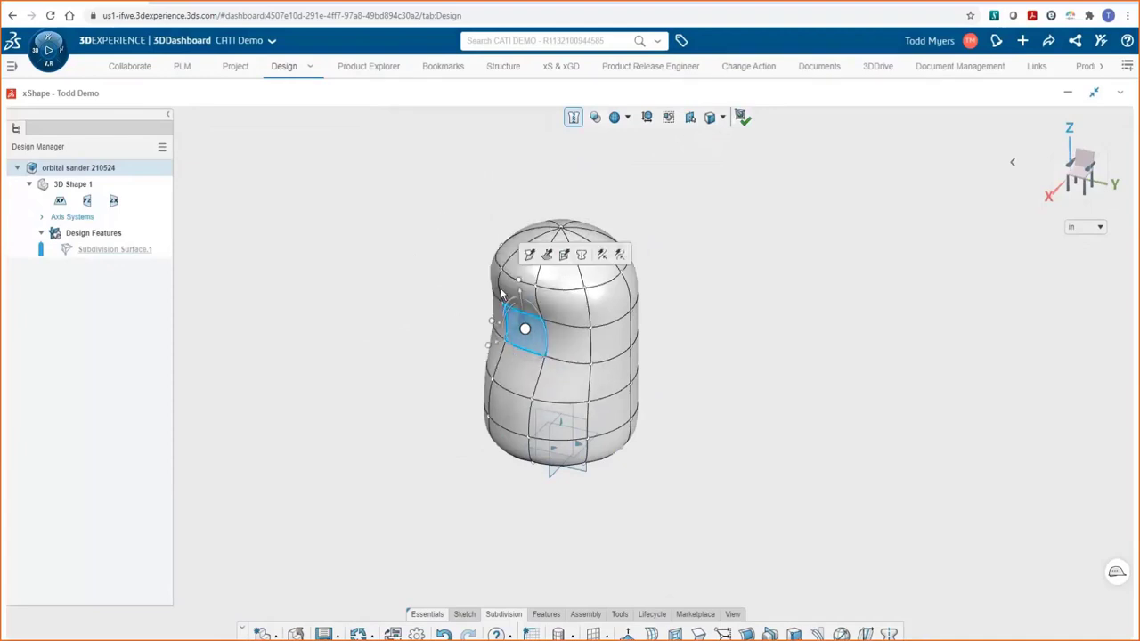
left_click(448, 301)
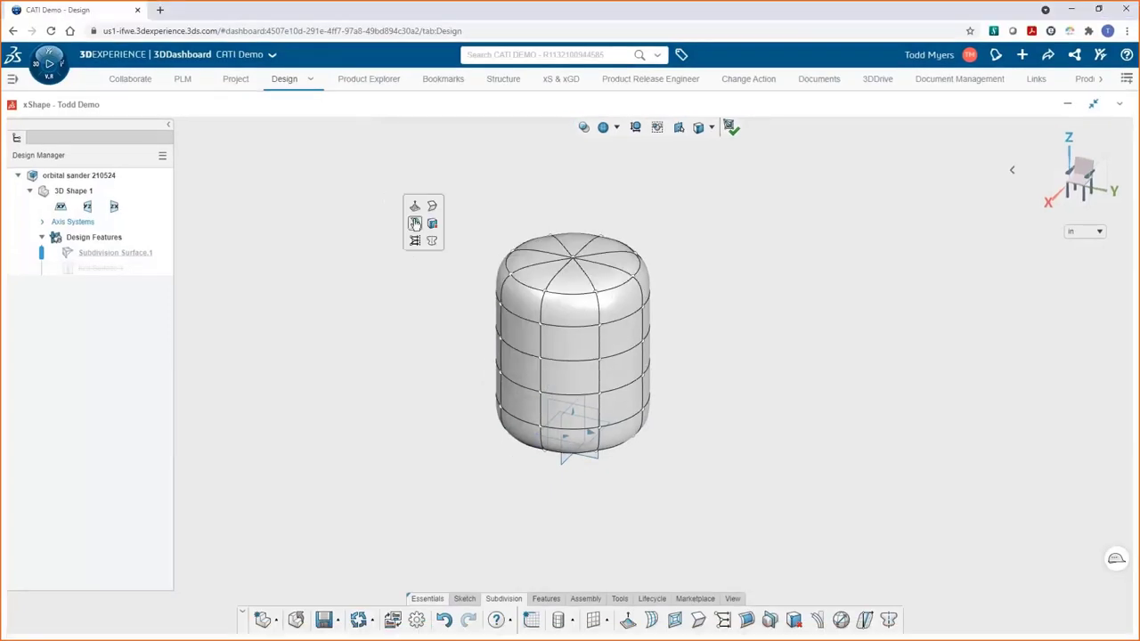
Step: Insert three closely spaced edge loops around the cylinder within the band just below its top ring
left_click(414, 222)
left_click(596, 302)
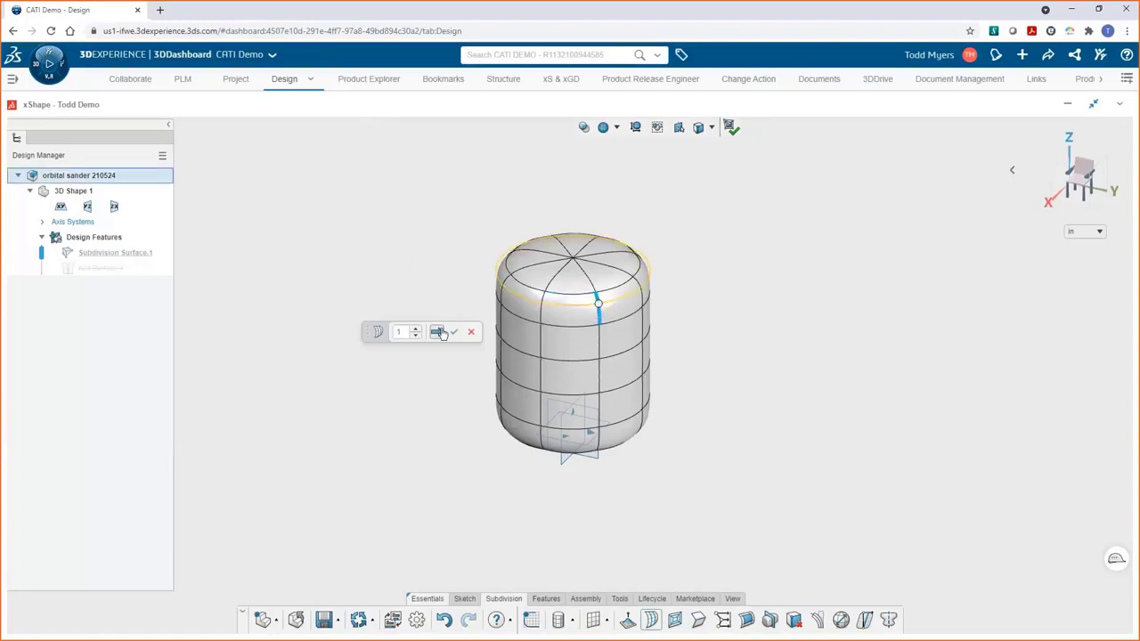
left_click(436, 331)
left_click(599, 318)
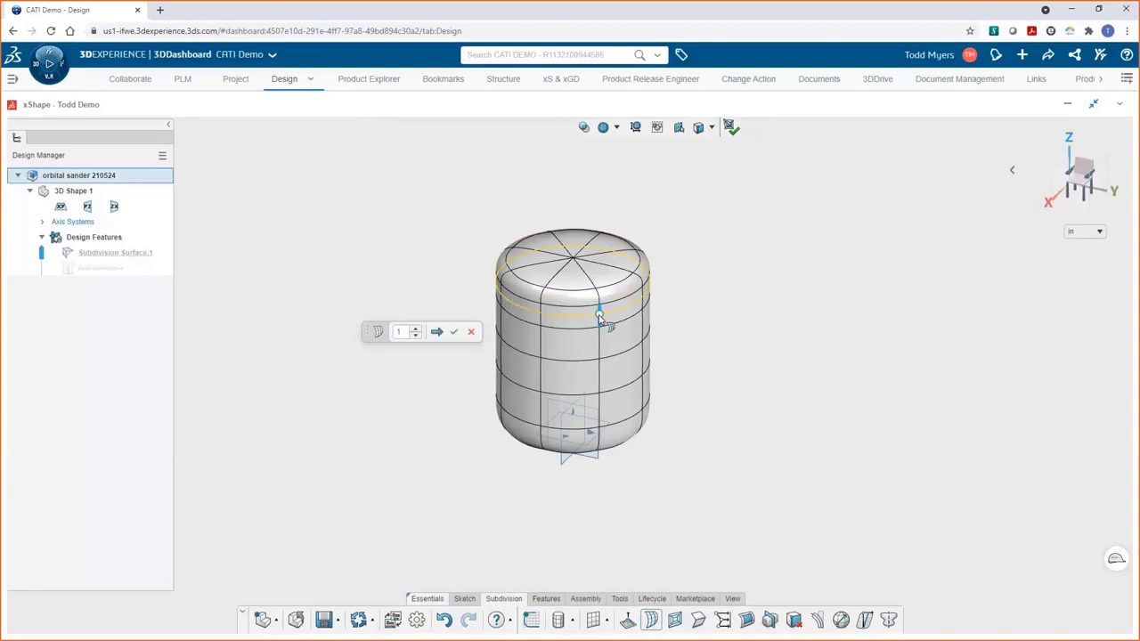
left_click(437, 331)
left_click(597, 324)
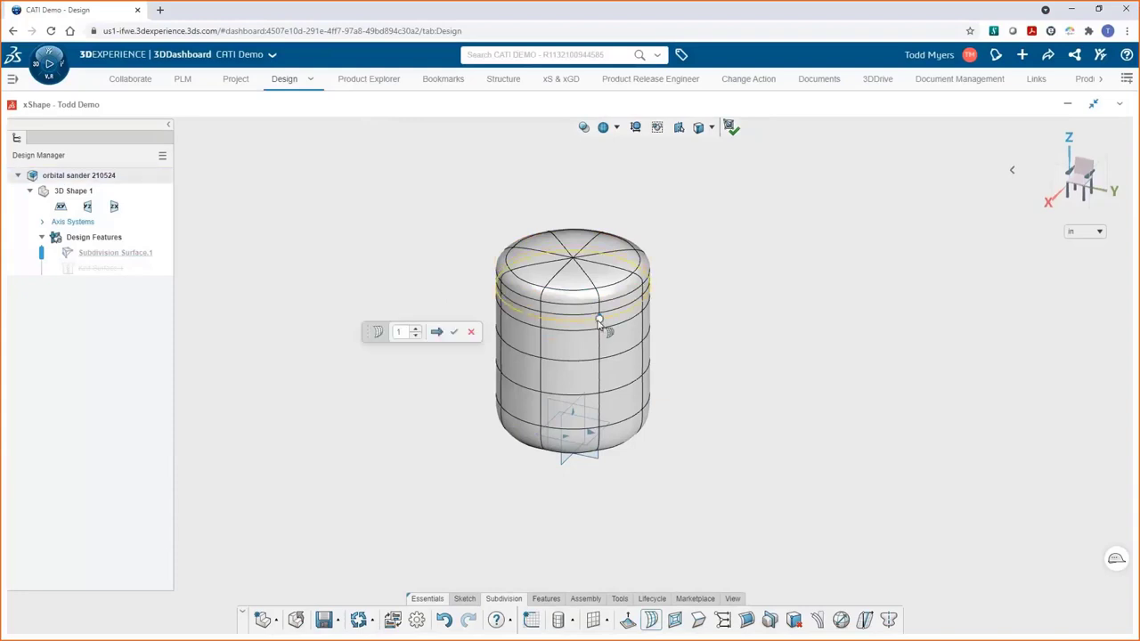
left_click(436, 331)
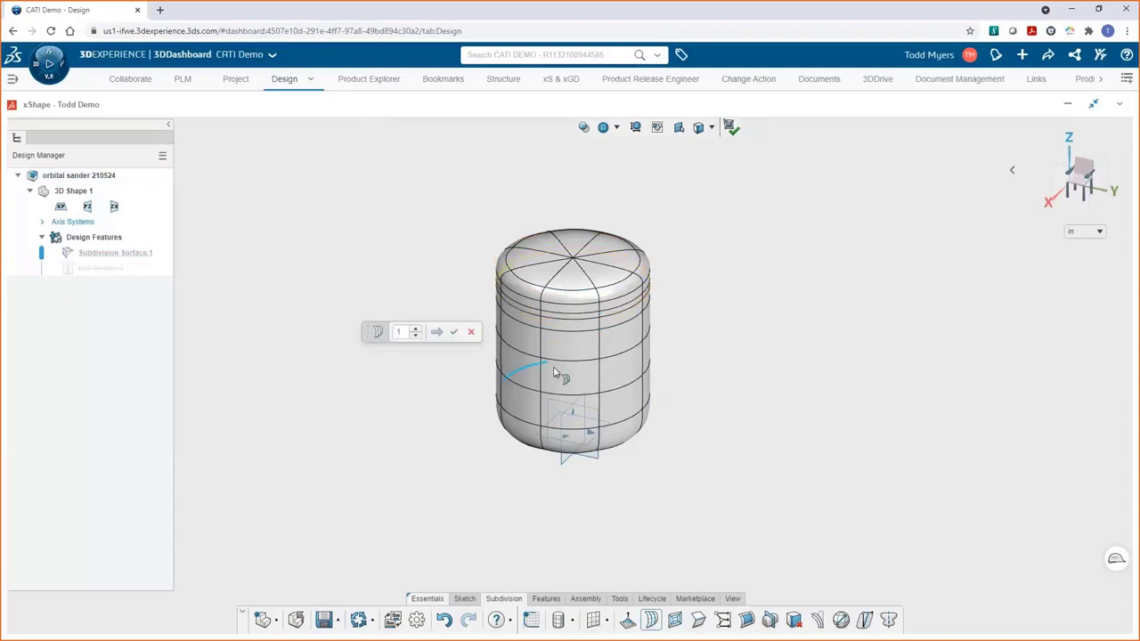
Step: Insert two more edge loops around the cylinder within its middle band
left_click(597, 377)
left_click(436, 332)
left_click(599, 388)
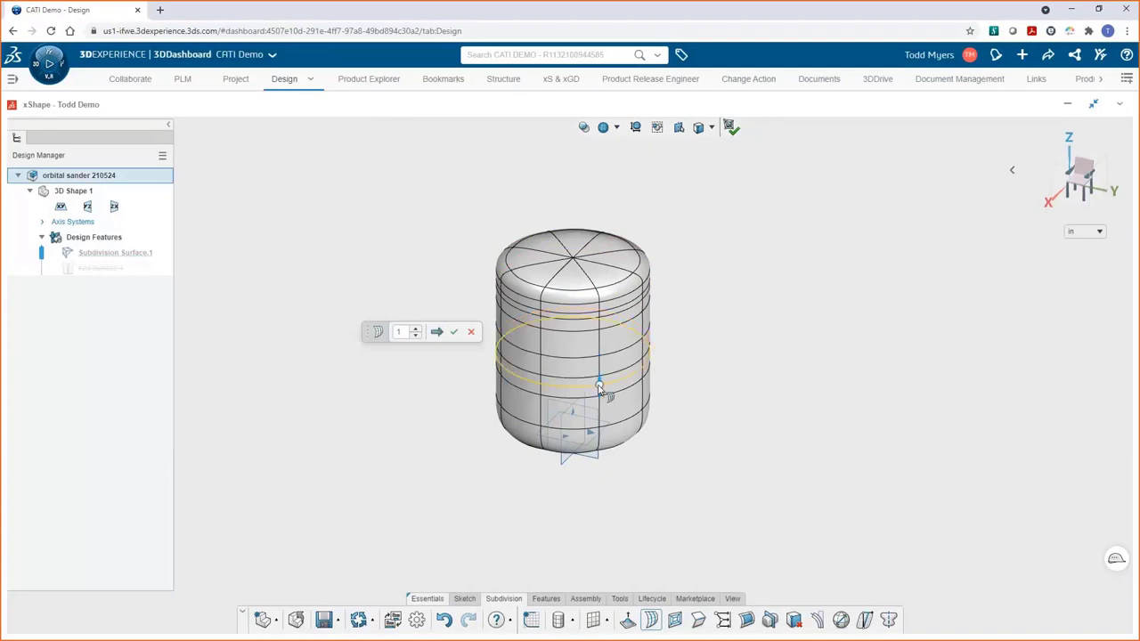
left_click(436, 332)
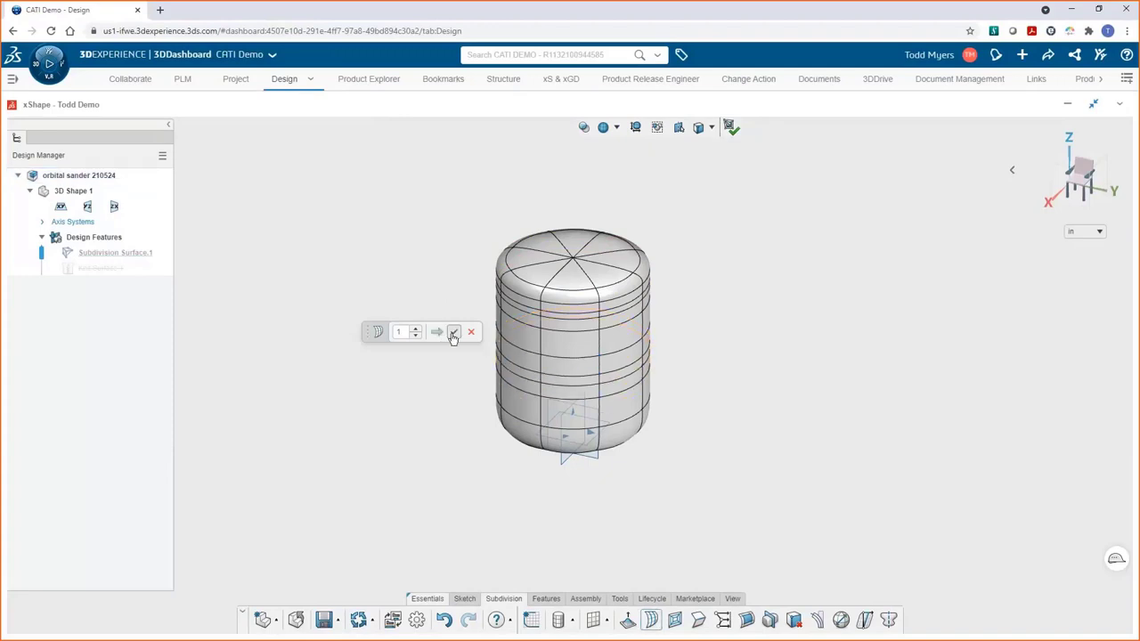
Step: Accept the new edge loops and insert the orbital motor 210524A and orbital sander internal components as reference geometry
left_click(453, 333)
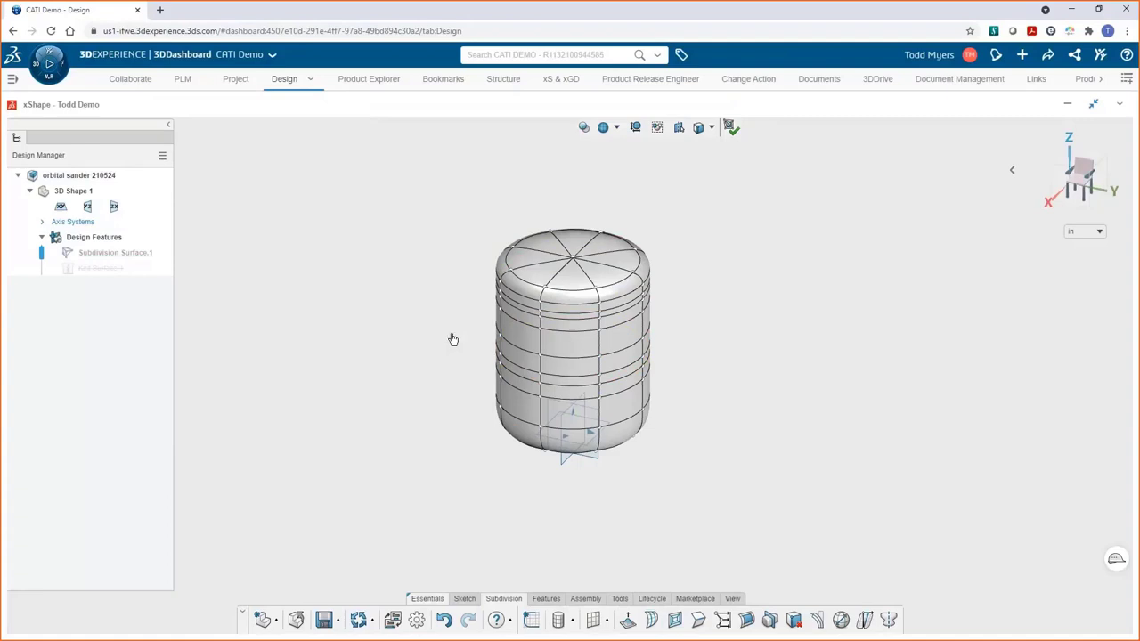
left_click(545, 598)
left_click(649, 619)
left_click(336, 169)
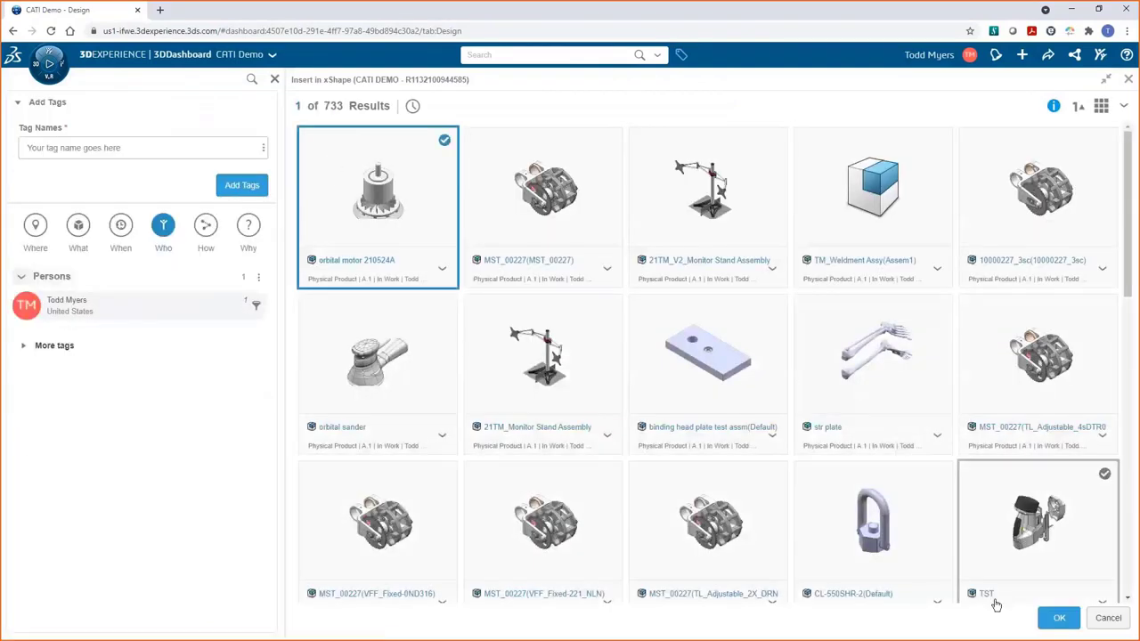
left_click(1056, 617)
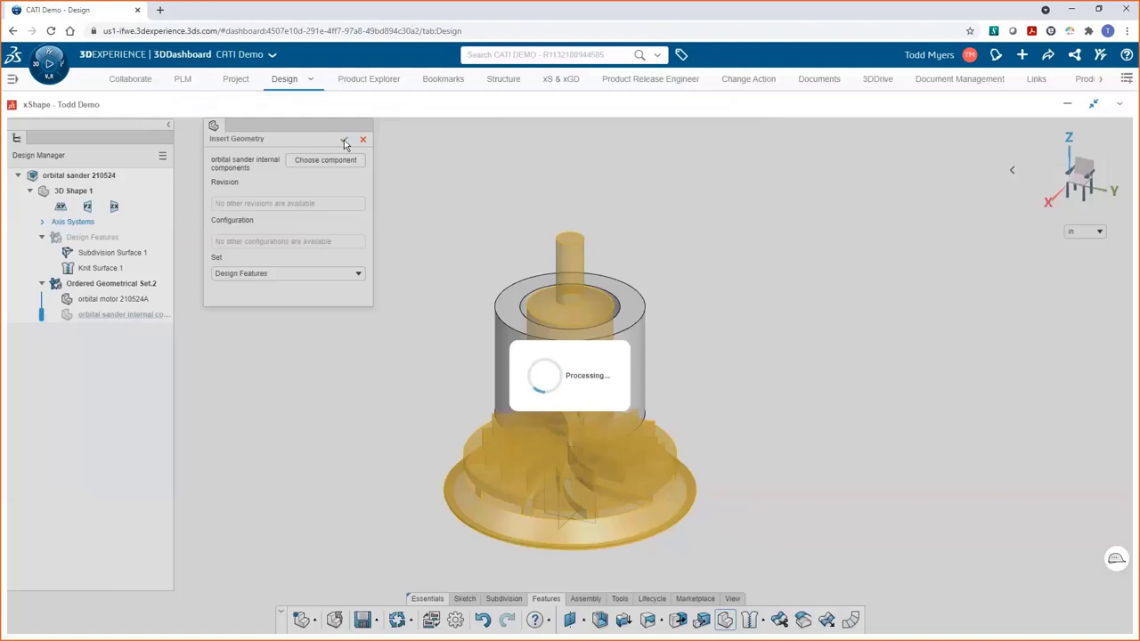
left_click(345, 141)
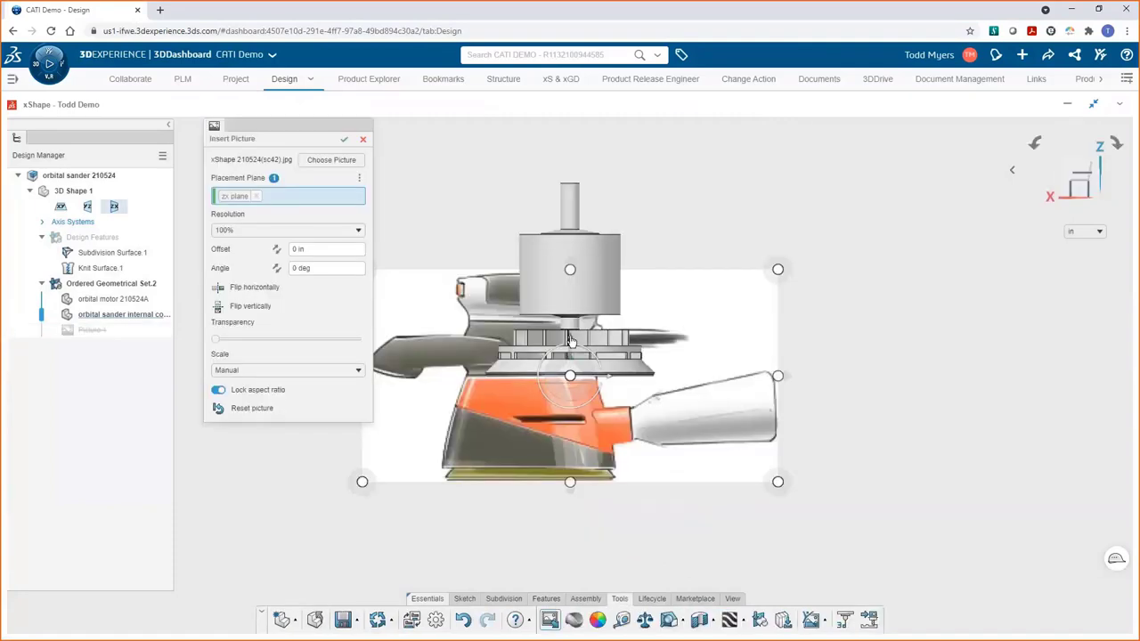
Step: Align the sander picture on the zx plane with the internal components, set its transparency to 35 and accept it
left_click_drag(569, 354, 567, 230)
left_click_drag(608, 270, 649, 270)
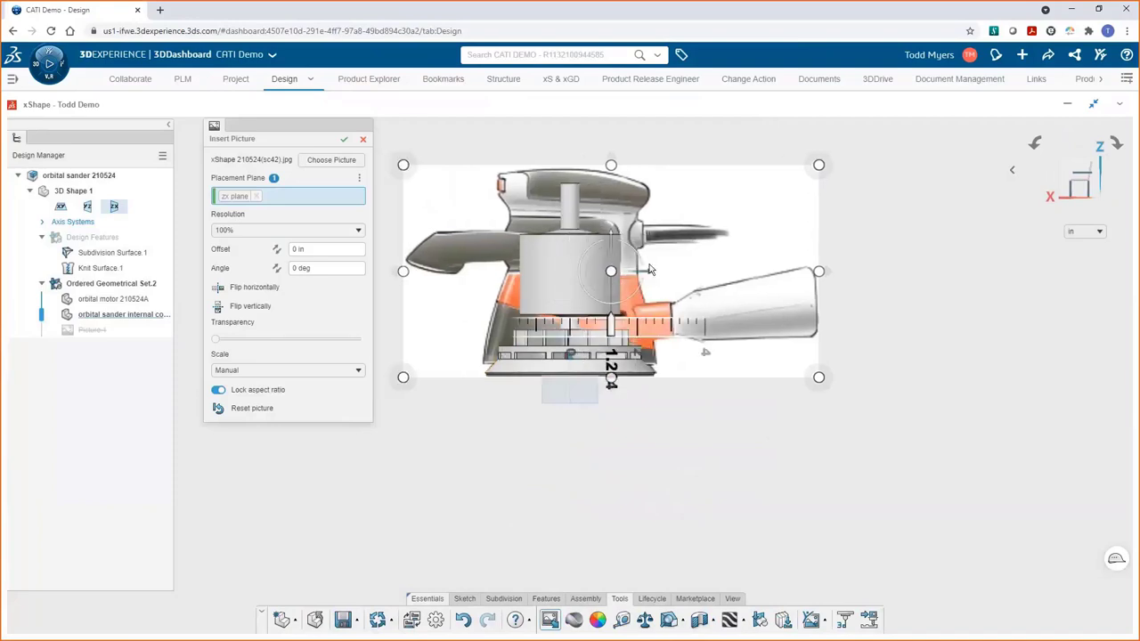
mouse_move(225, 348)
left_click_drag(216, 339, 266, 336)
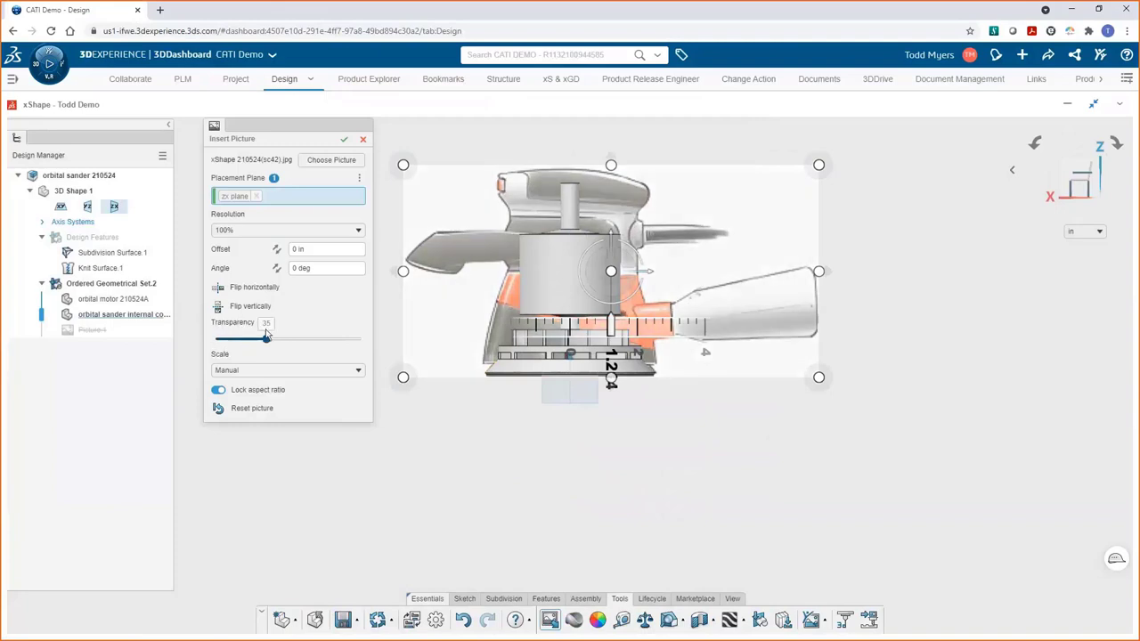
left_click(344, 140)
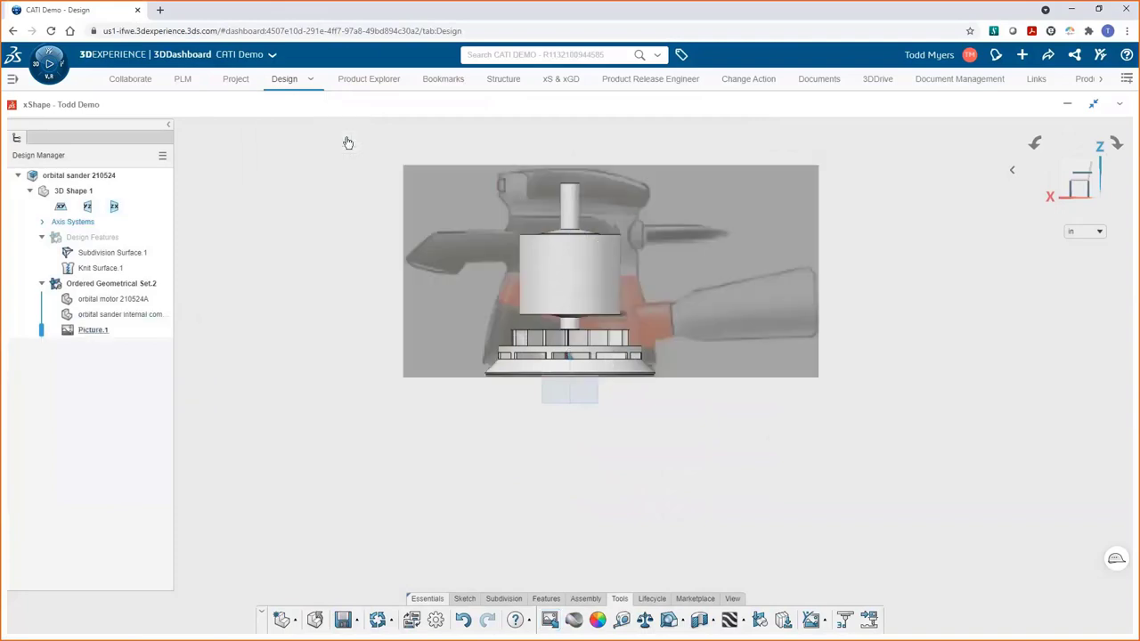
middle_click_drag(346, 138, 345, 254)
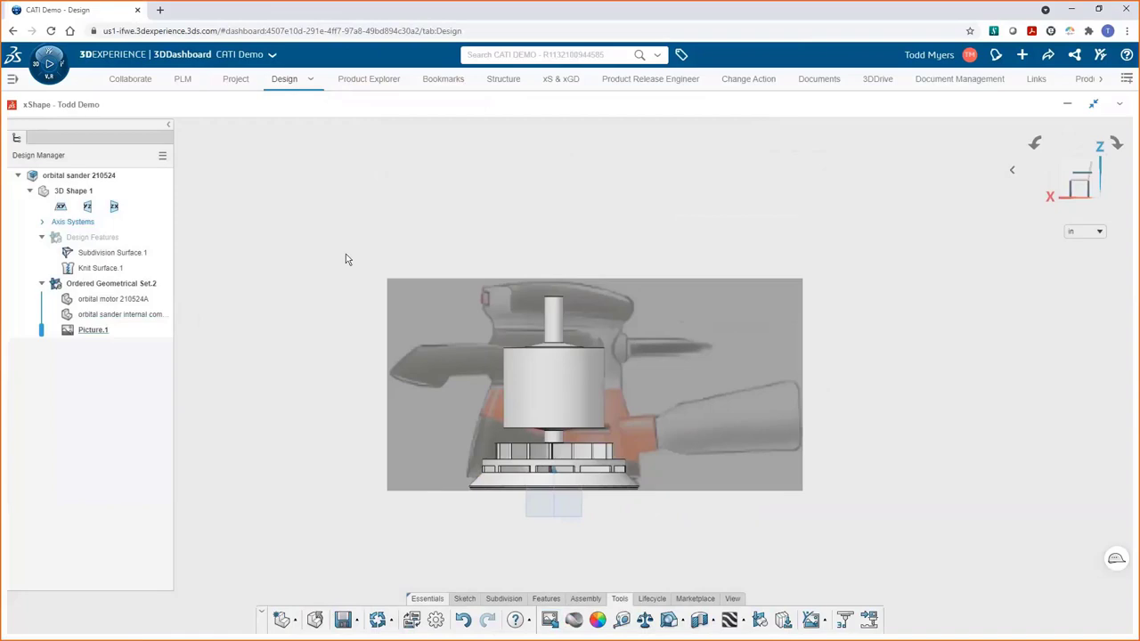
Step: Activate the Design Features set and box-select the subdivision body's upper and middle vertices over the reference picture
left_click(84, 244)
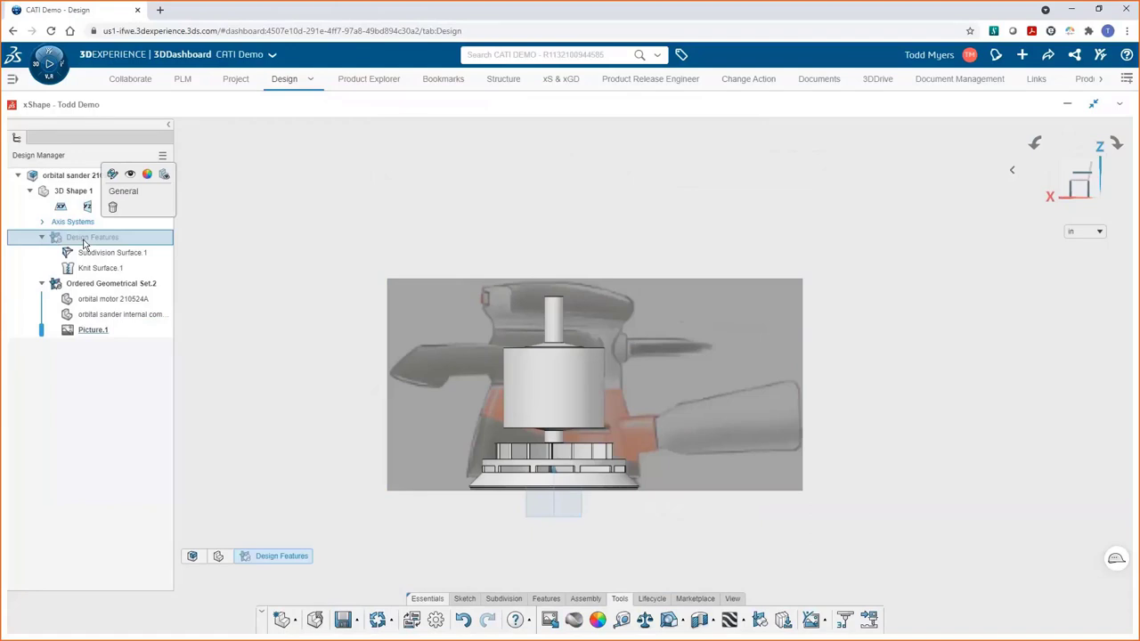
double_click(85, 244)
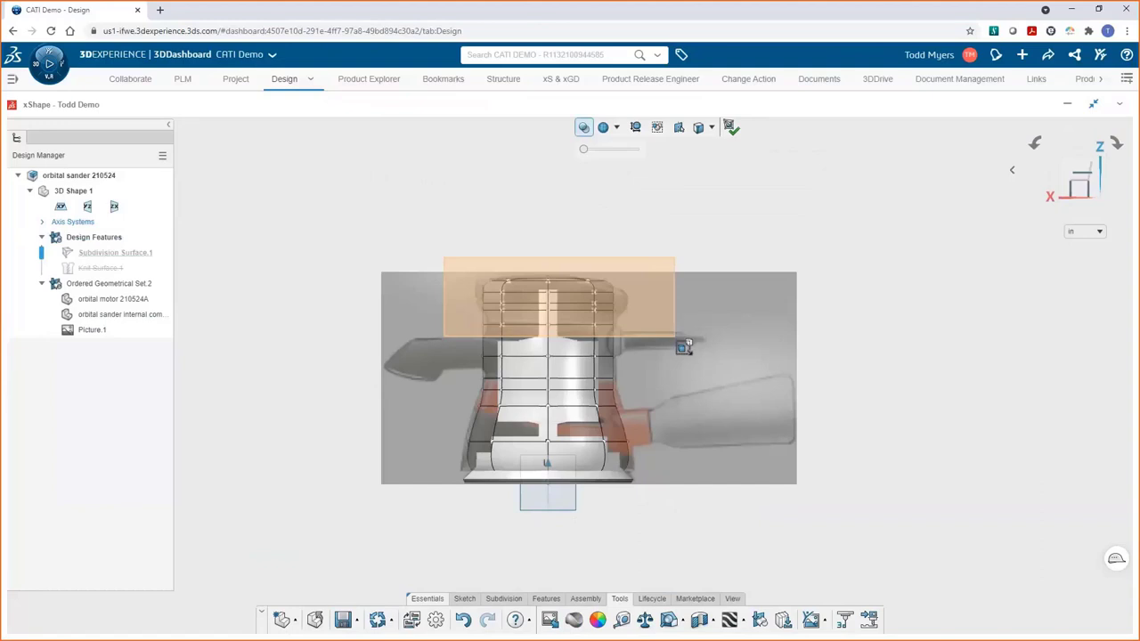
left_click_drag(488, 356, 618, 420)
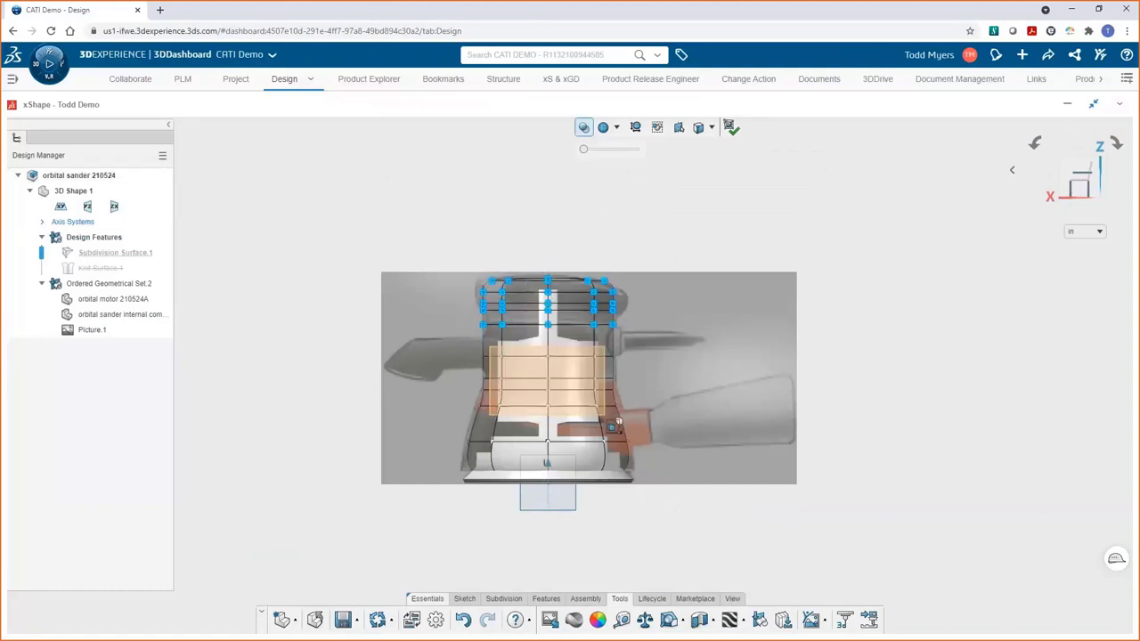
left_click(552, 327)
middle_click_drag(552, 328, 779, 455)
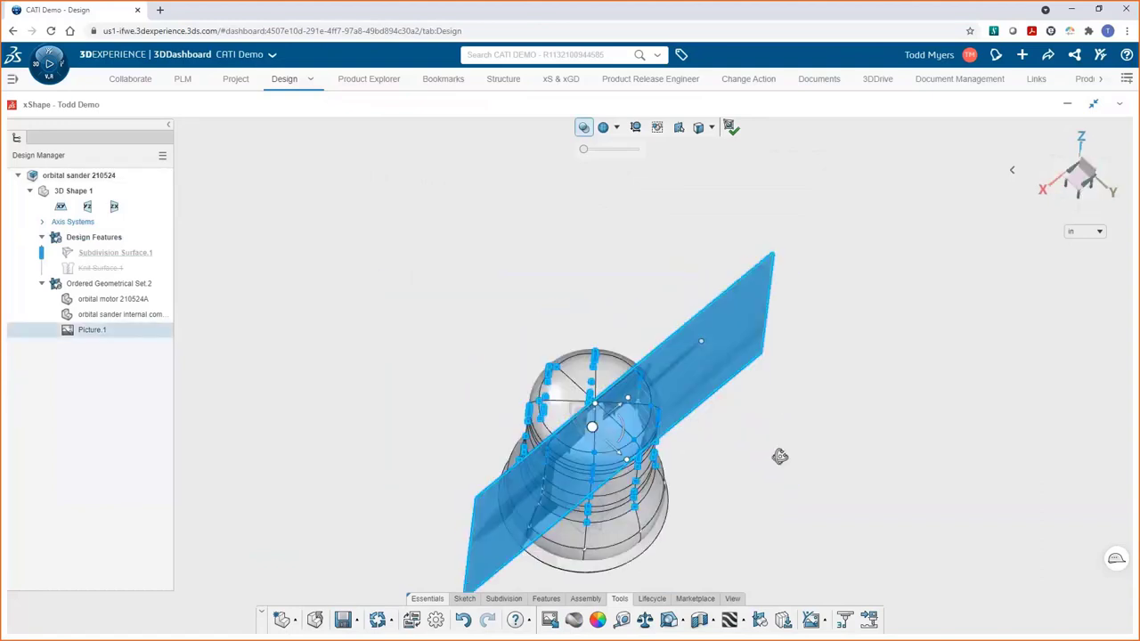
left_click(779, 456)
middle_click_drag(710, 475, 476, 325)
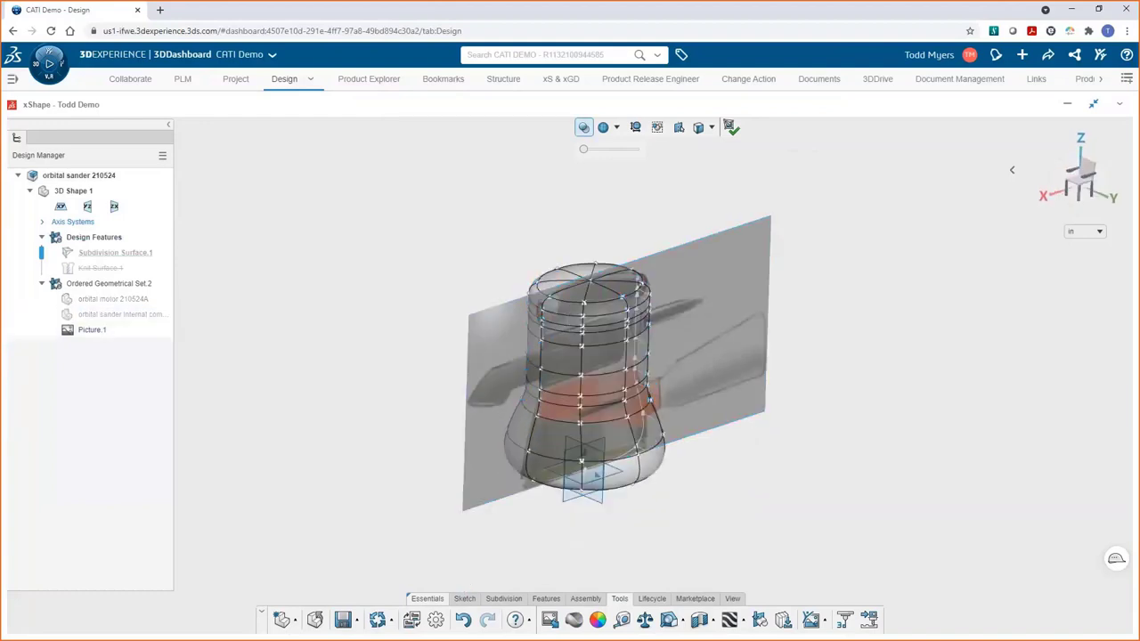
Step: Move the body's bottom vertex ring slightly upward to fit the sander base in the reference picture
left_click(498, 290)
left_click(525, 515)
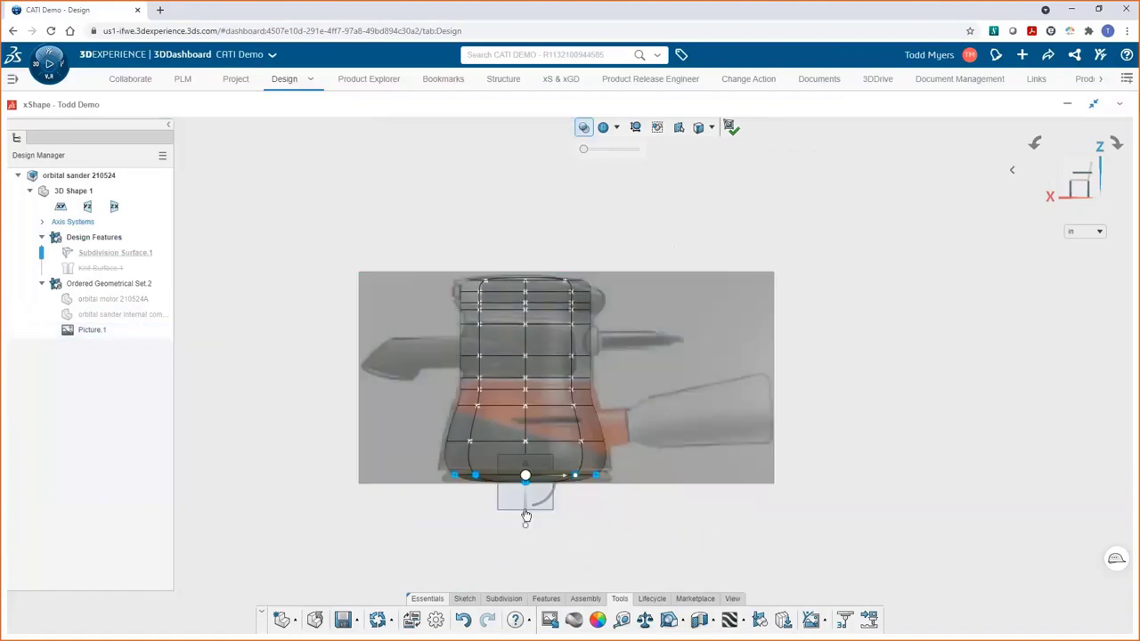
left_click_drag(525, 514, 525, 506)
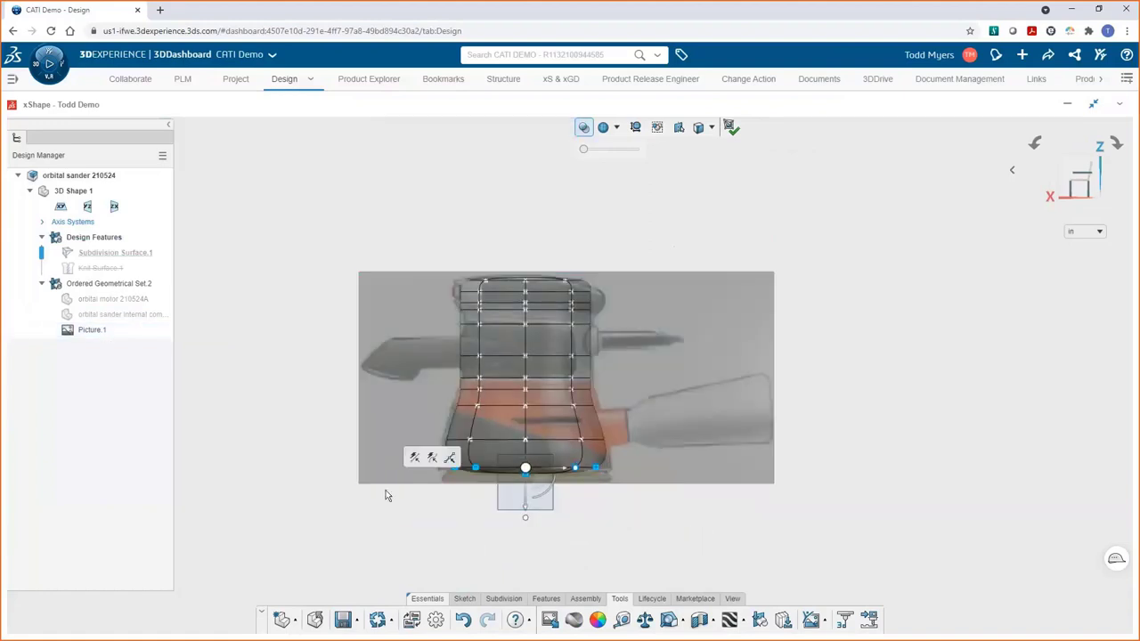
middle_click_drag(428, 472, 514, 316)
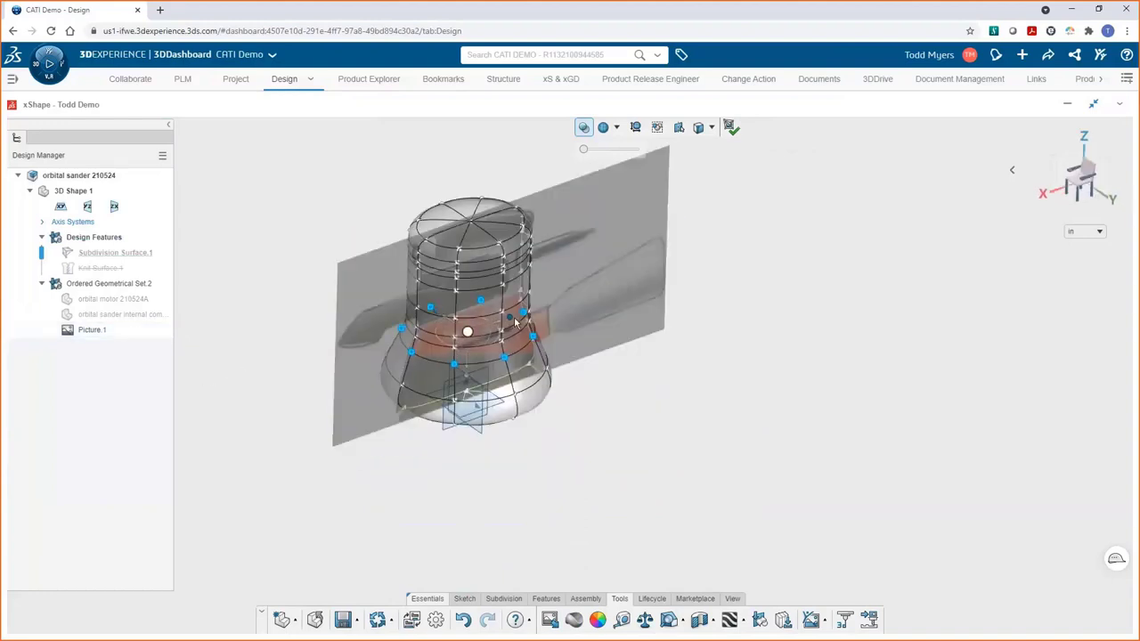
middle_click_drag(257, 353, 230, 361)
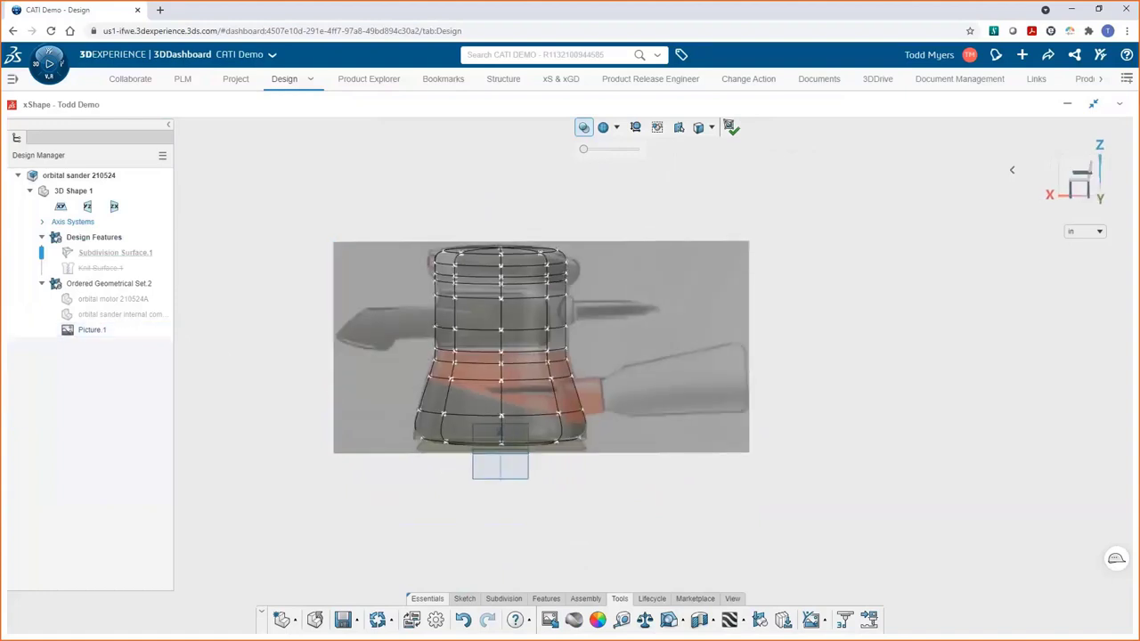
Step: Make the subdivision body opaque again and hide the reference picture
left_click_drag(583, 148, 570, 157)
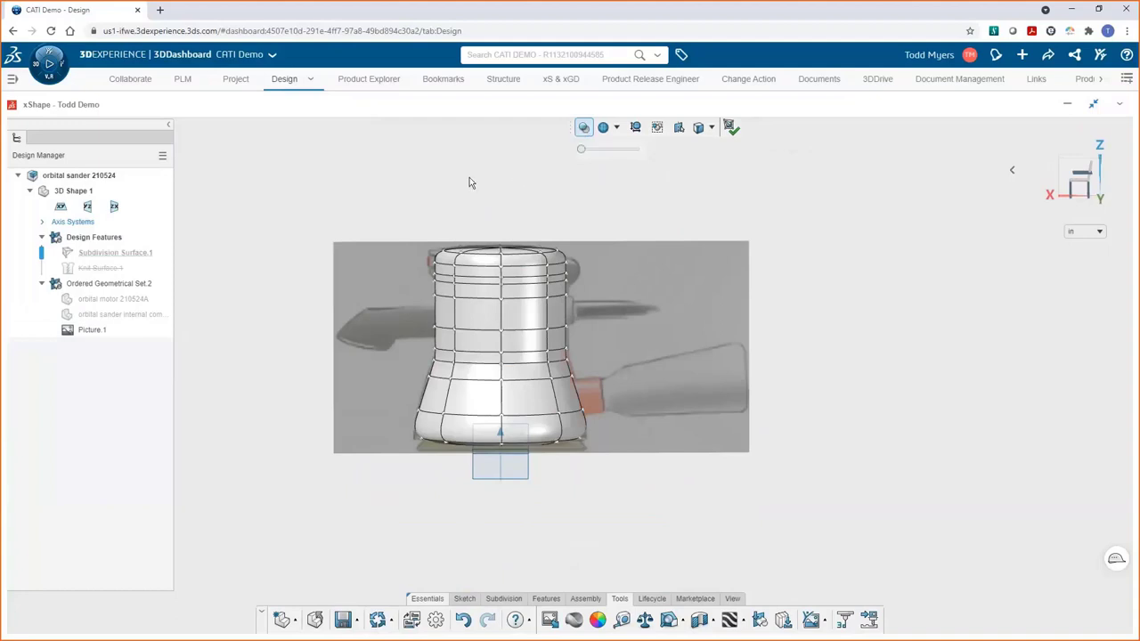
left_click(82, 330)
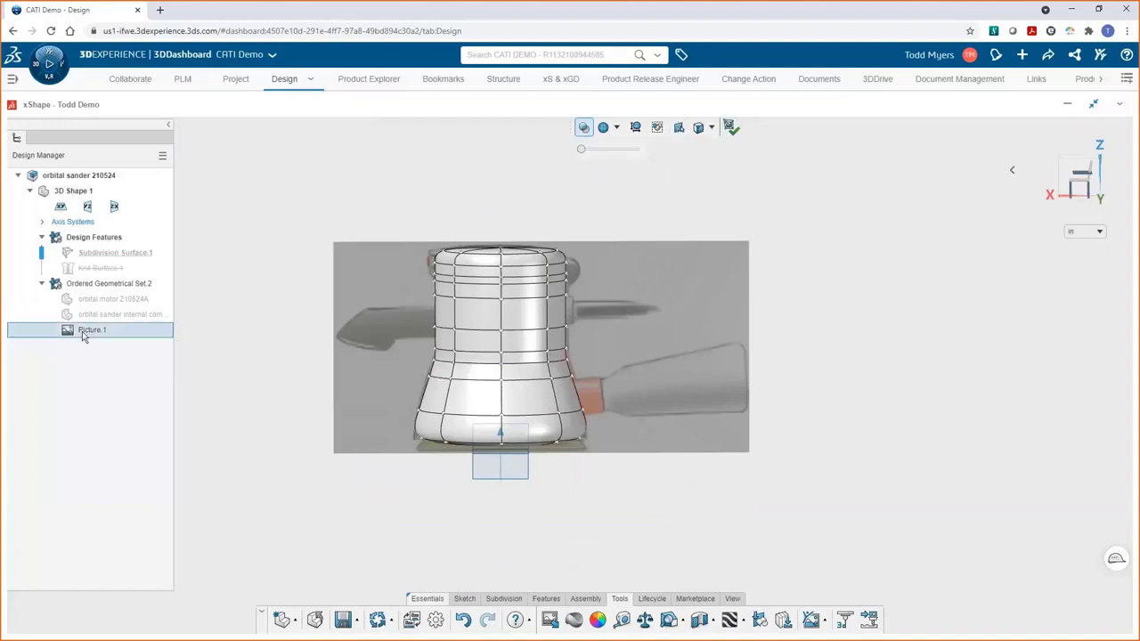
left_click(111, 299)
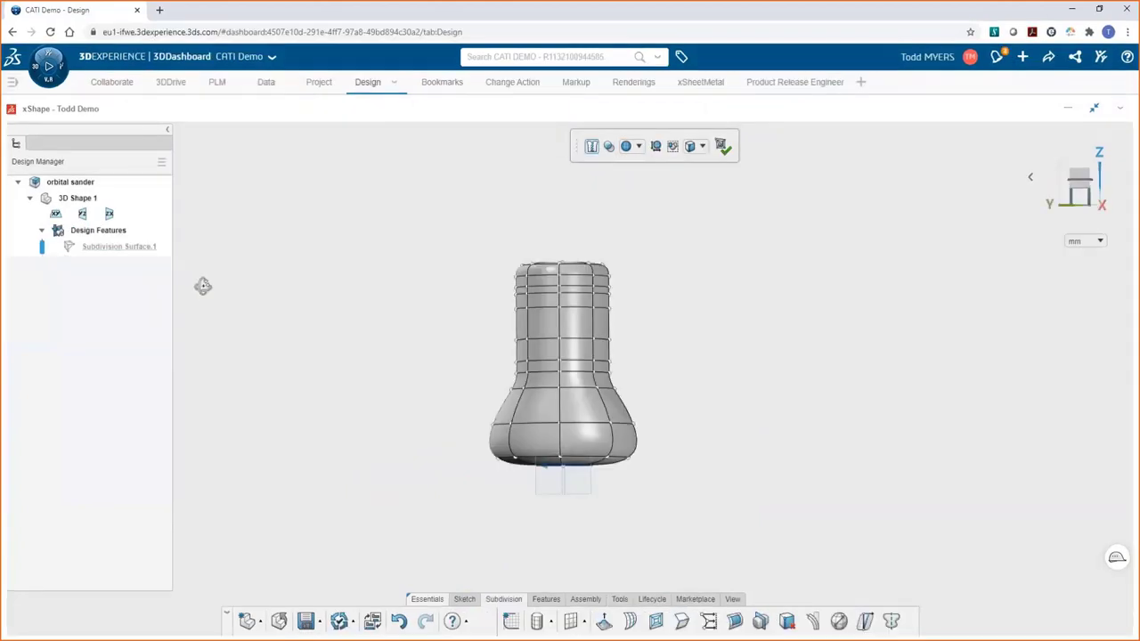
Step: Limit selection to edge loops and scale the body's bottom edge loop outward to widen the base
middle_click_drag(204, 282, 382, 293)
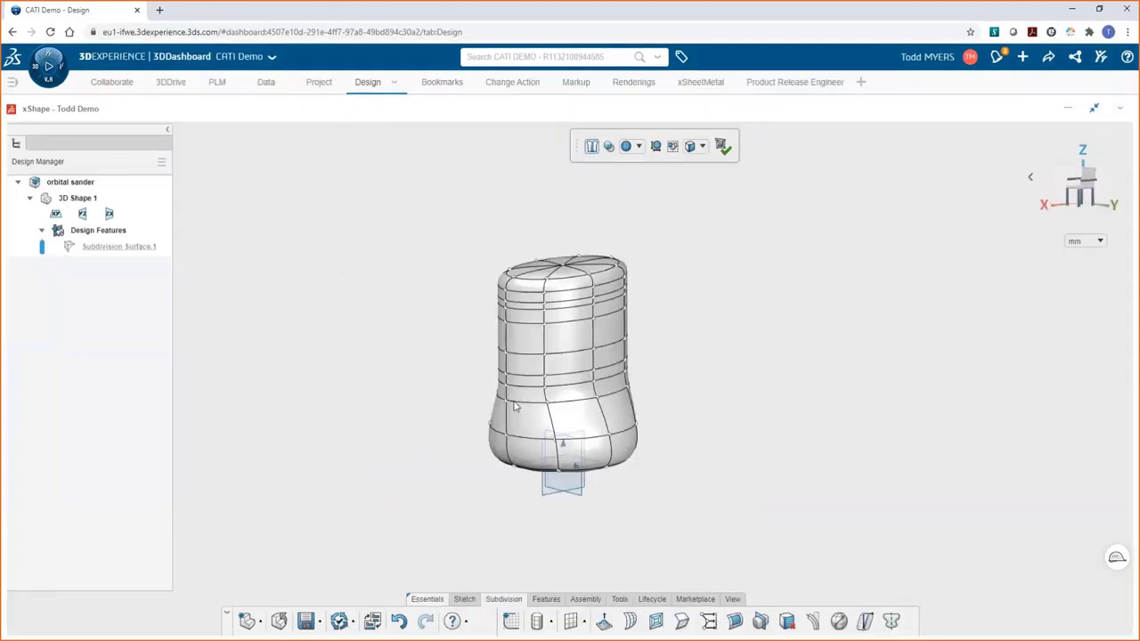
scroll(534, 356, "up", 3)
left_click(701, 146)
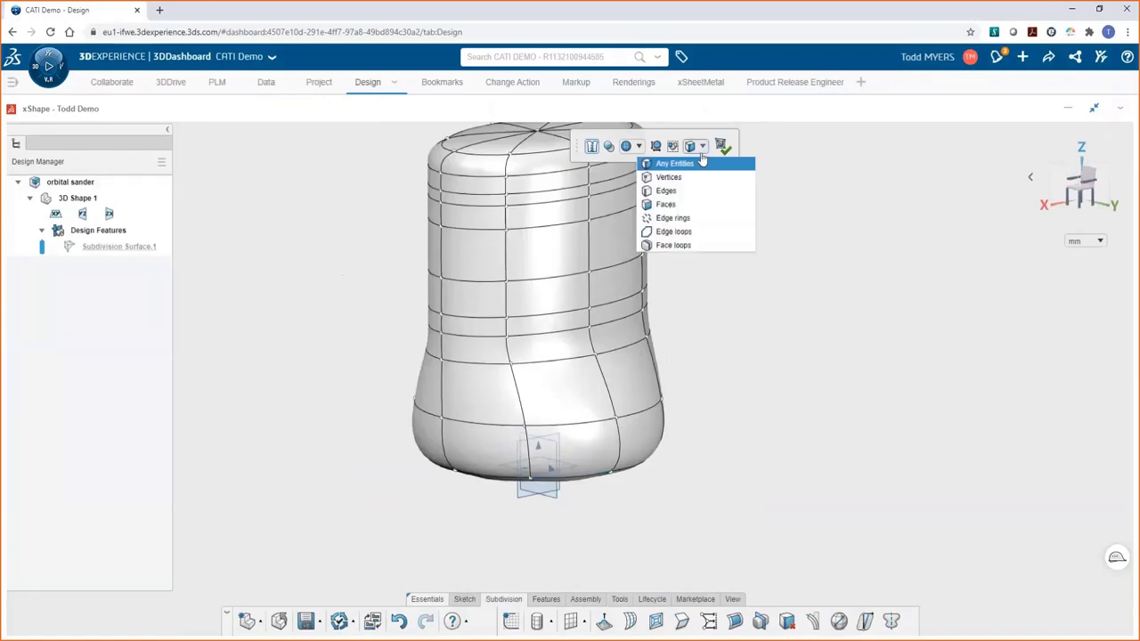
left_click(685, 233)
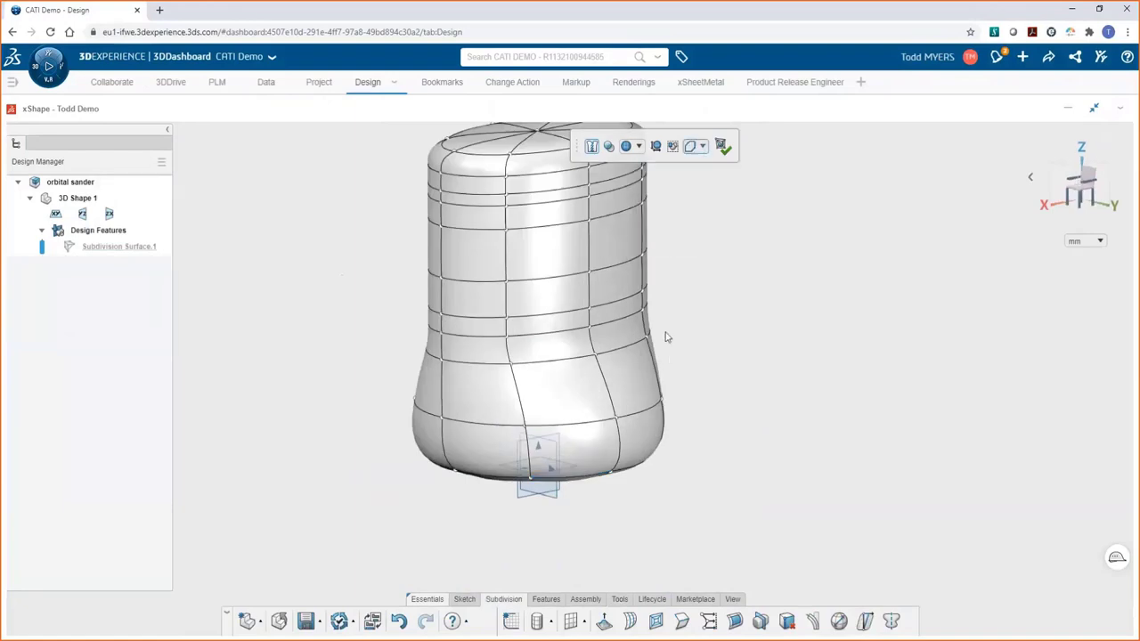
left_click(630, 473)
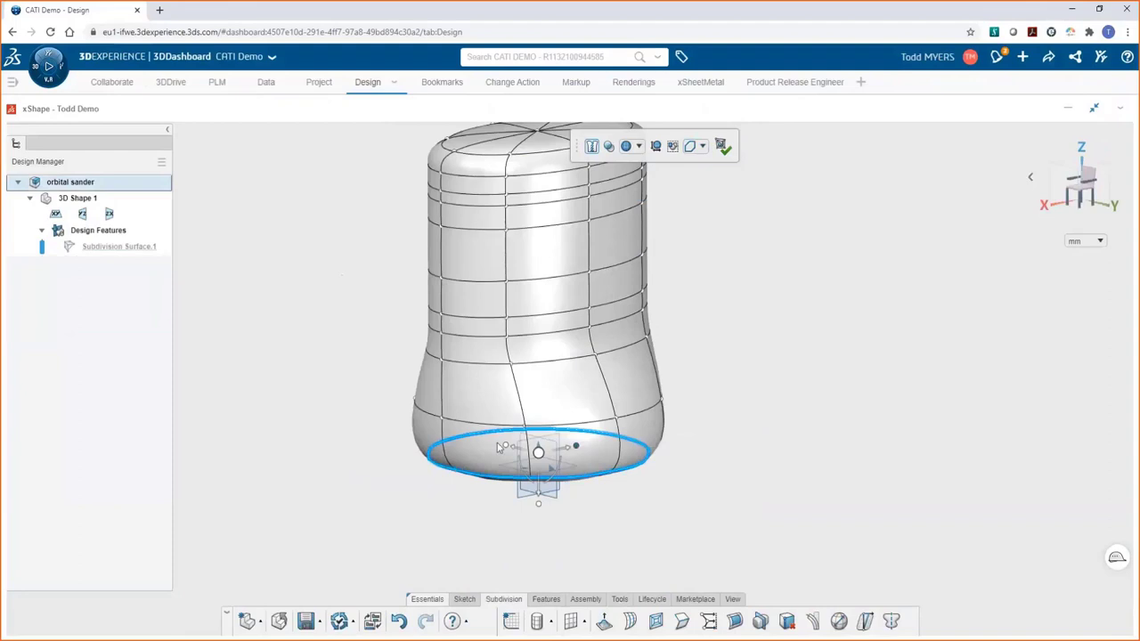
left_click_drag(504, 447, 499, 450)
left_click(712, 294)
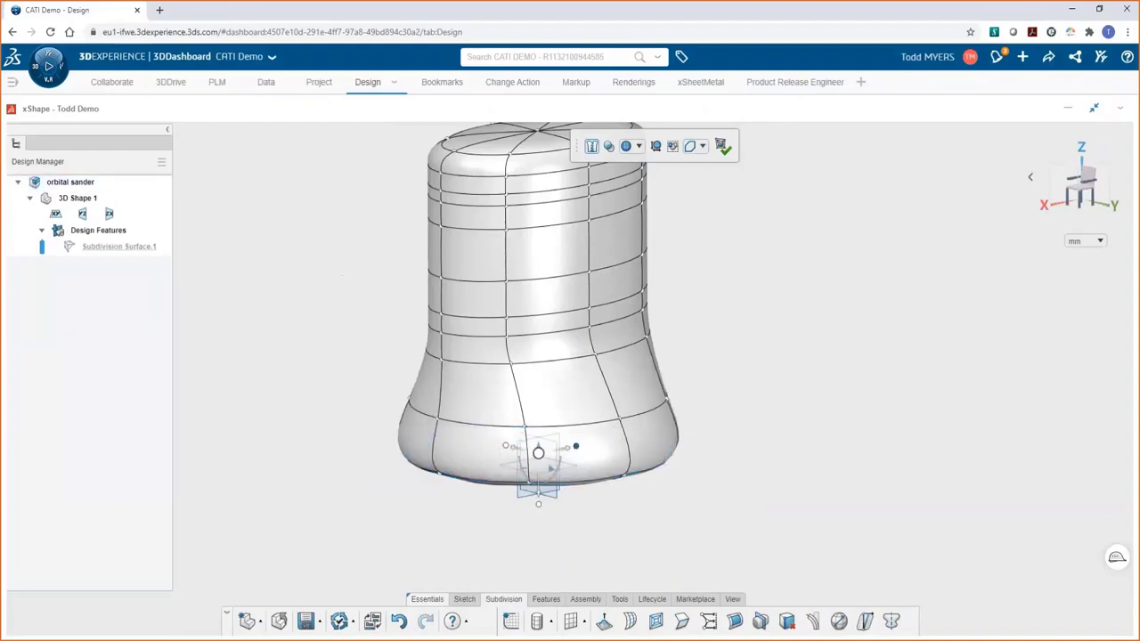
Step: Apply a full crease to the bottom edge loop so the underside ends in a sharp edge
middle_click_drag(712, 293, 717, 235)
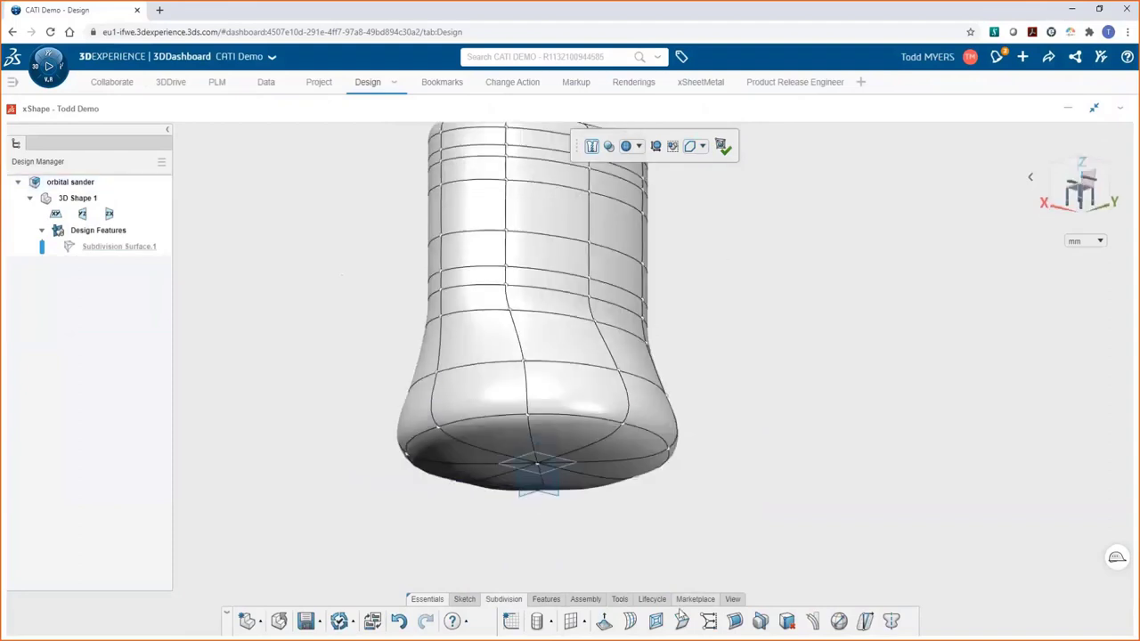
left_click(575, 417)
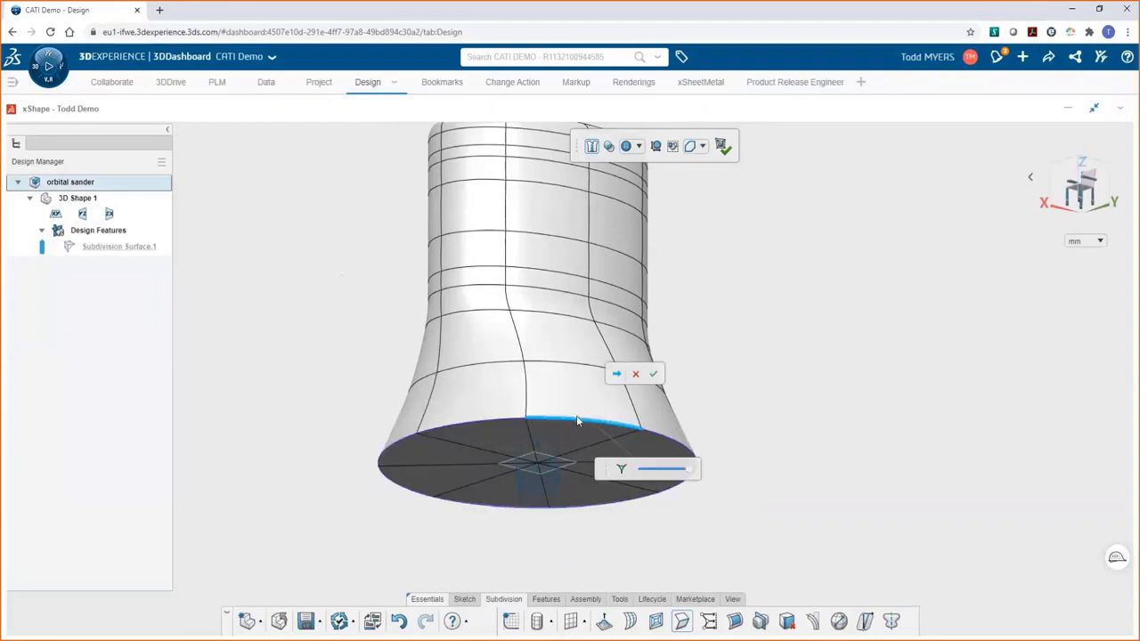
left_click(653, 374)
middle_click_drag(779, 416, 961, 406)
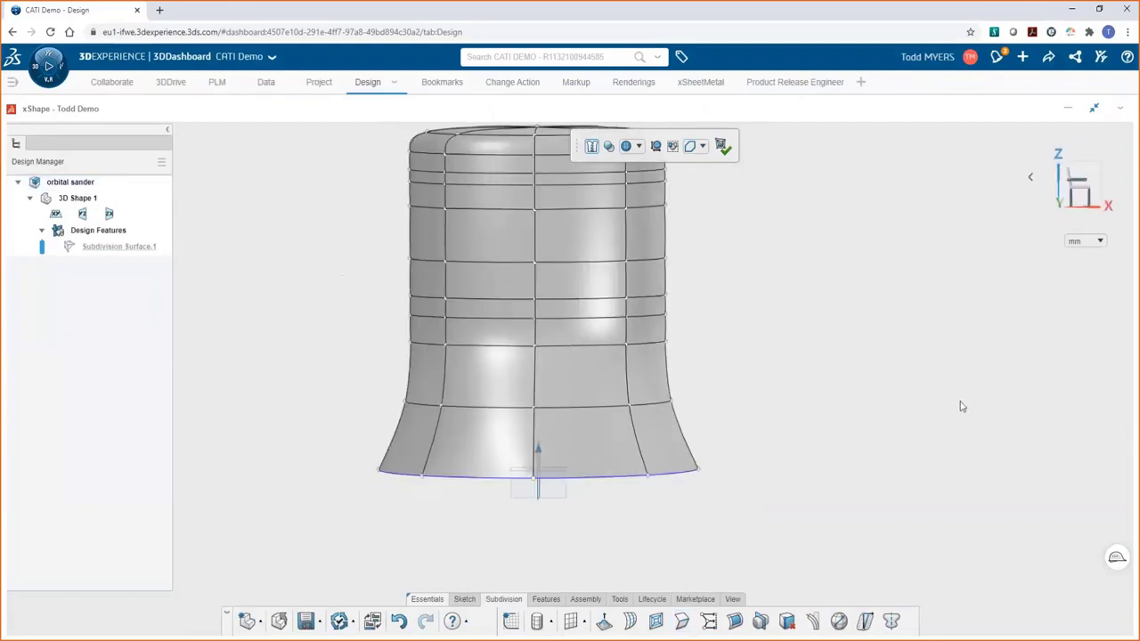
Step: Scale the edge loop just above the creased base to reshape the lower flare
left_click(662, 405)
middle_click_drag(705, 415, 670, 432)
left_click_drag(669, 432, 593, 400)
left_click(332, 349)
middle_click_drag(332, 349, 603, 407)
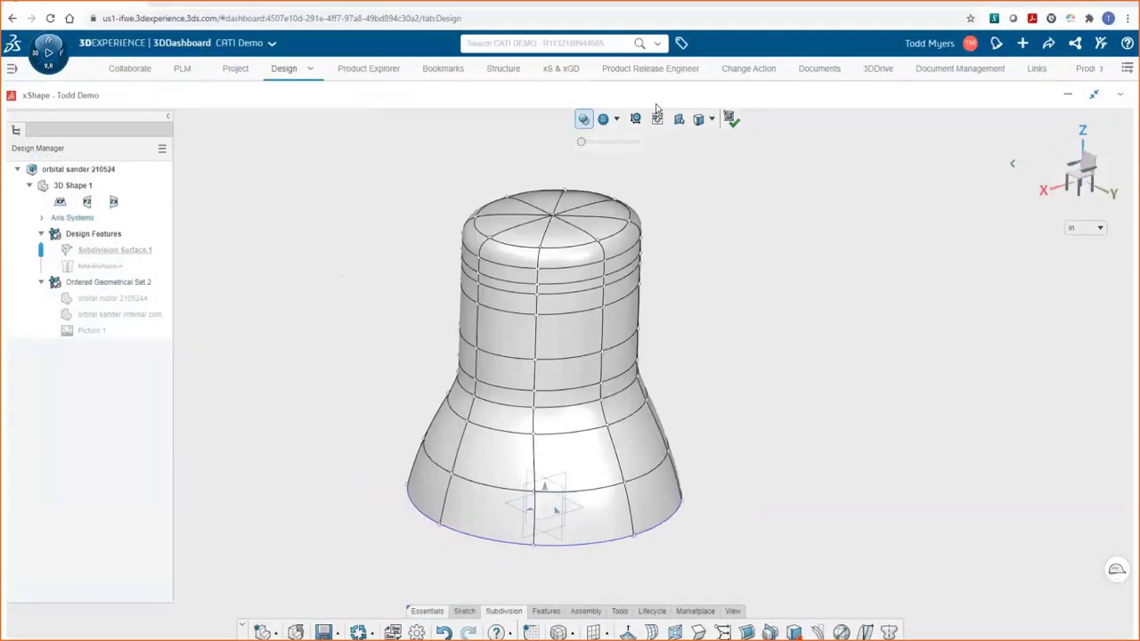
Step: Start scaling the body by its bounding box, enable non-uniform scaling and set the Z size to 6 in
left_click(639, 120)
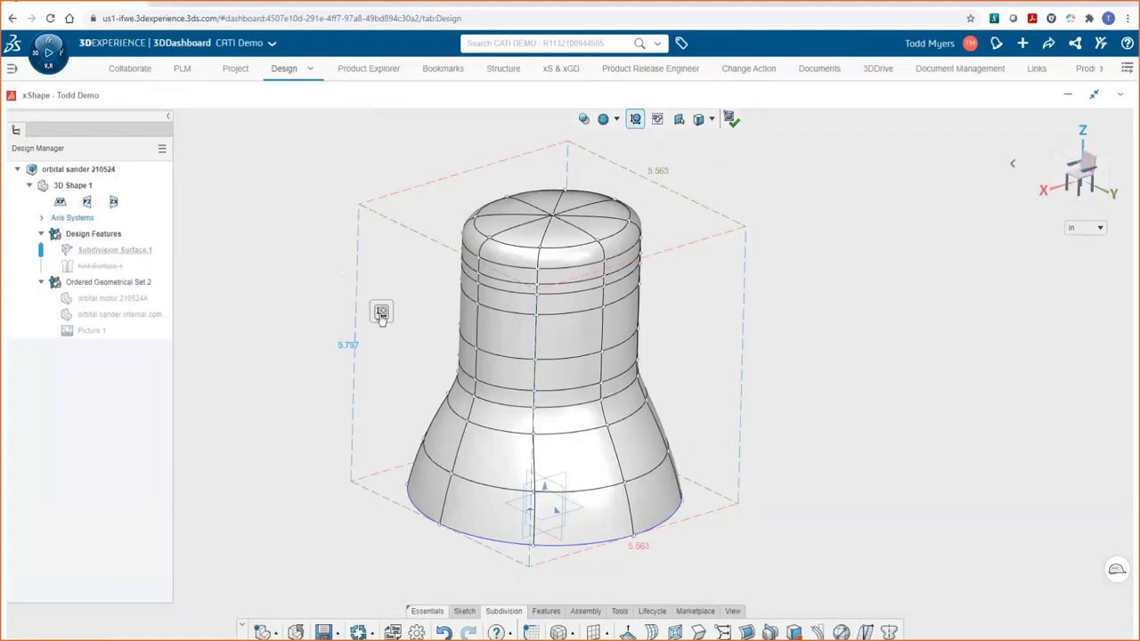
left_click(381, 320)
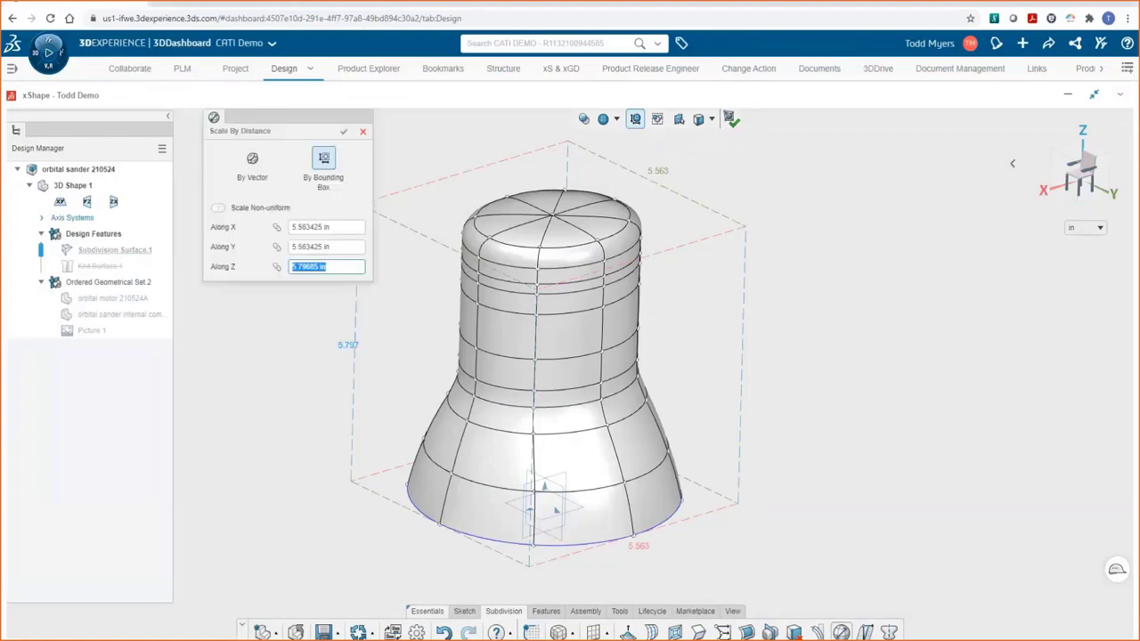
left_click(217, 208)
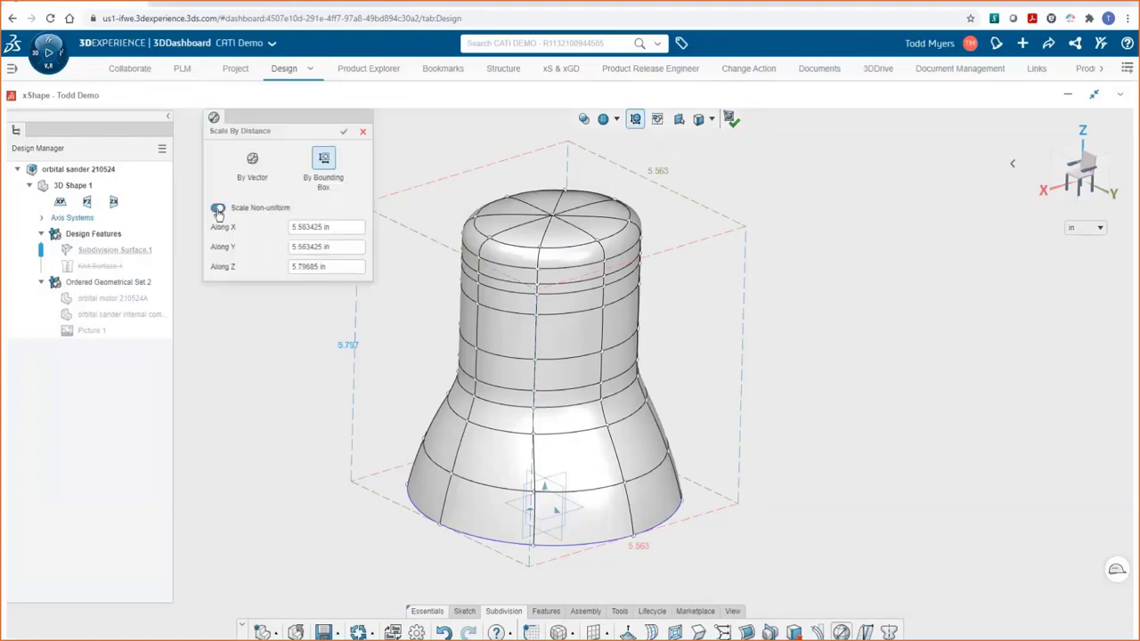
left_click(337, 267)
type("5")
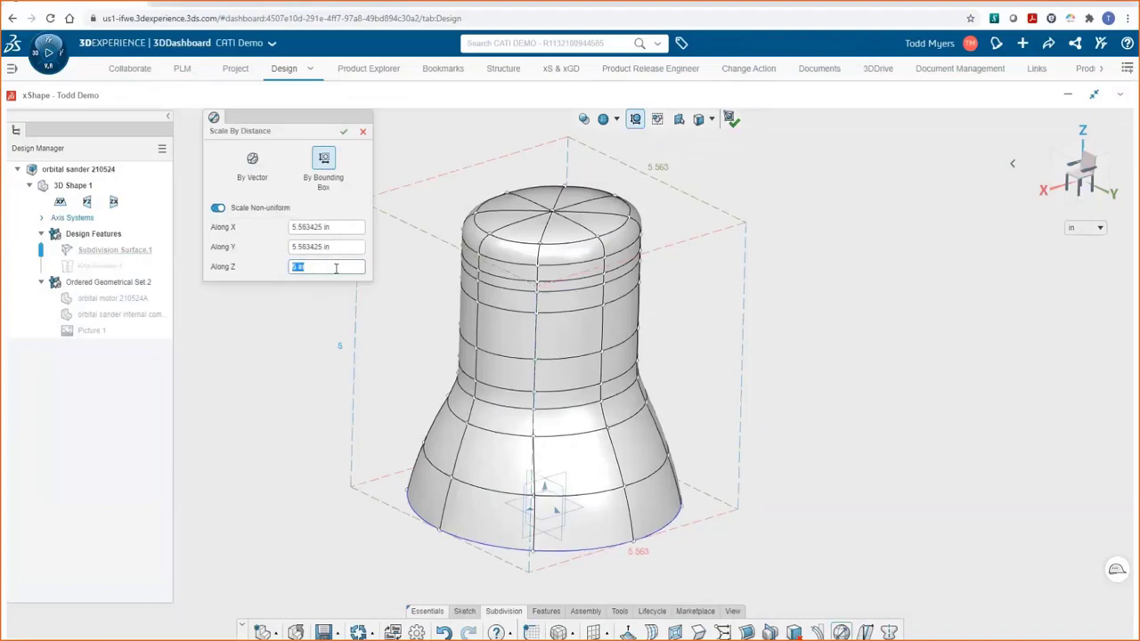
Step: Set the bounding box's Y and X sizes to 5.5 in each and accept the scaling
left_click(336, 249)
type("5.5")
key("Return")
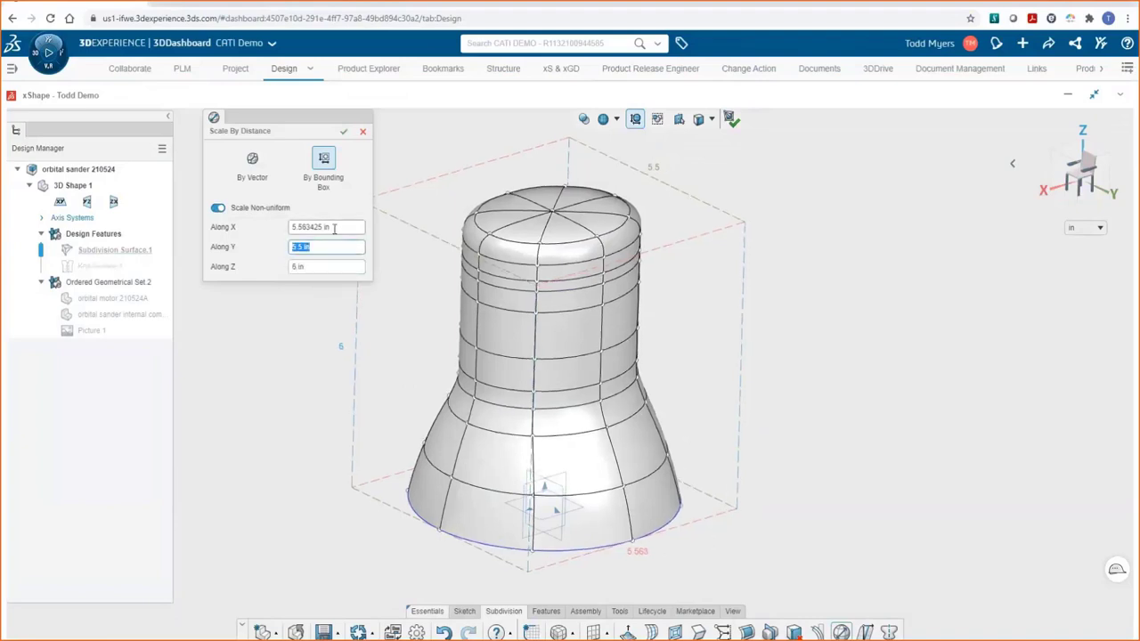
left_click(334, 227)
type("5")
key("Return")
left_click(257, 354)
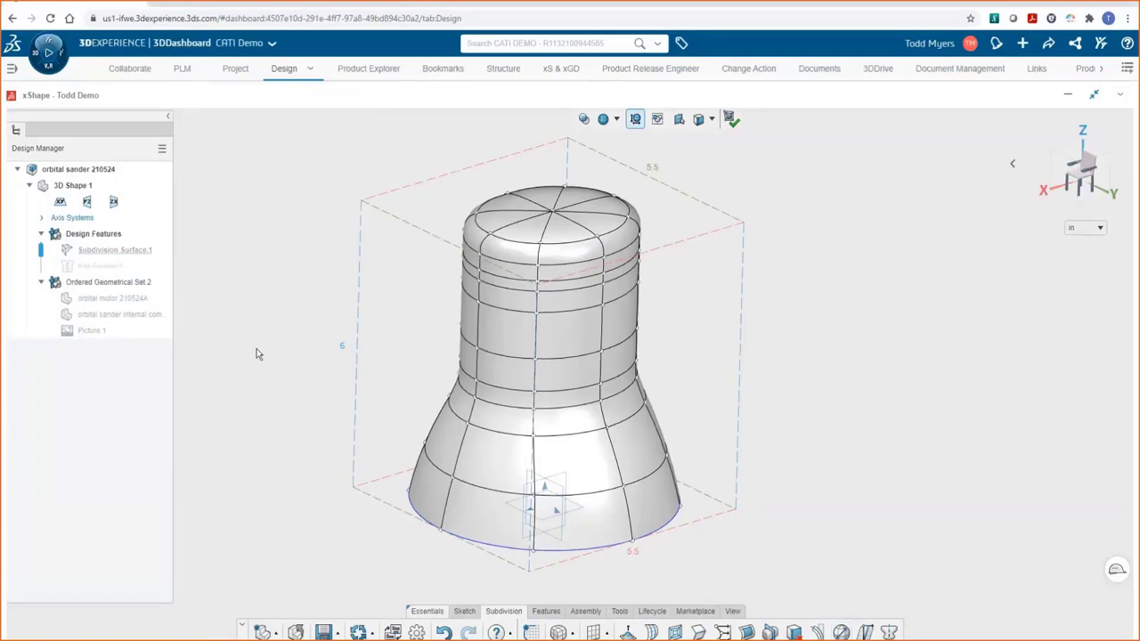
Step: Hide the bounding box and reshape the top edge by aligning its selected points to a sketched curve with Sketch Quick Align
left_click(634, 121)
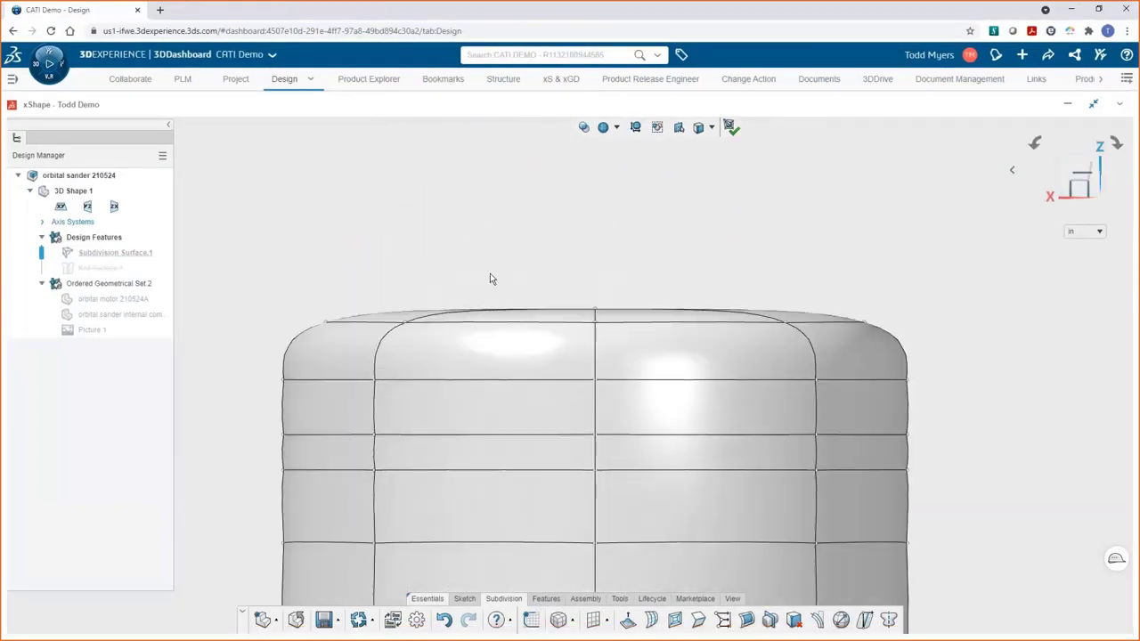
left_click(311, 289)
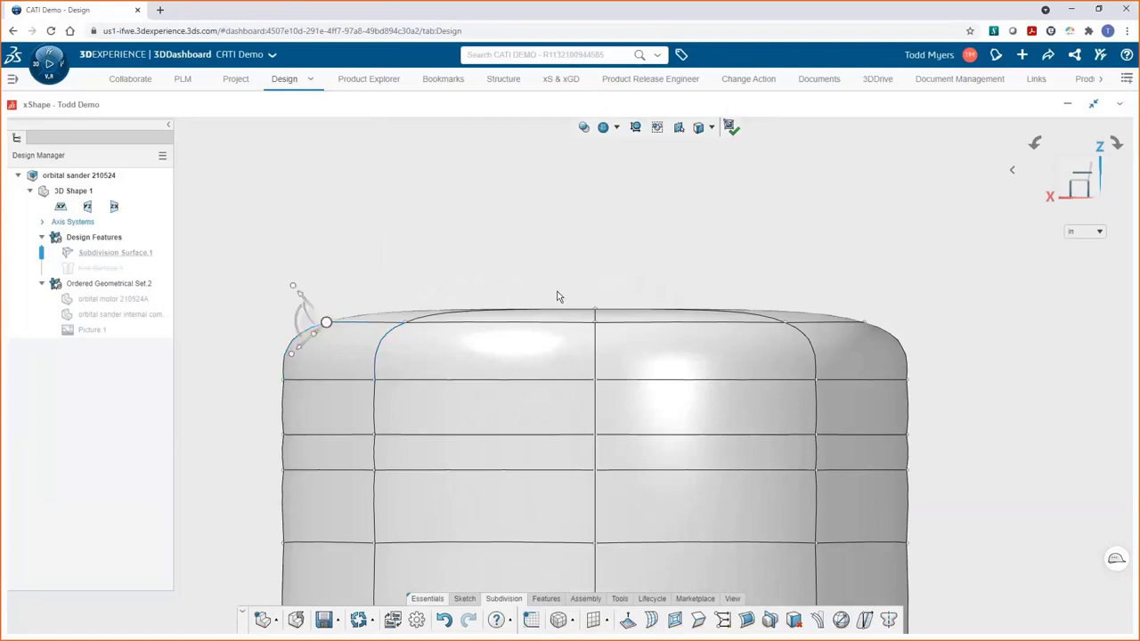
left_click(595, 310, "ctrl")
left_click(863, 322, "ctrl")
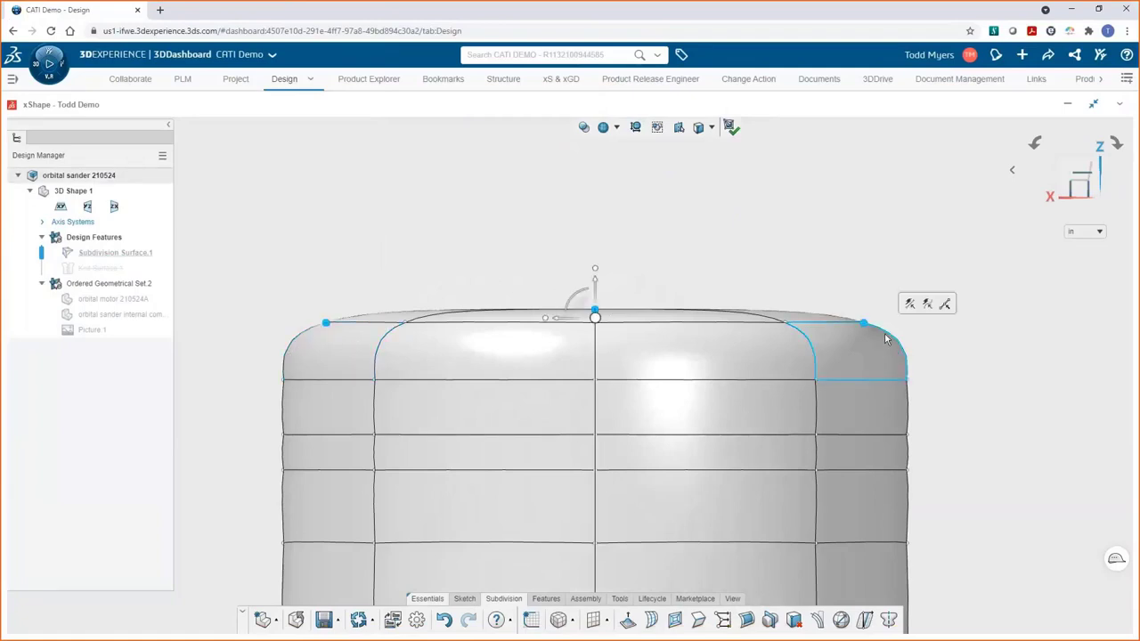
left_click(927, 306)
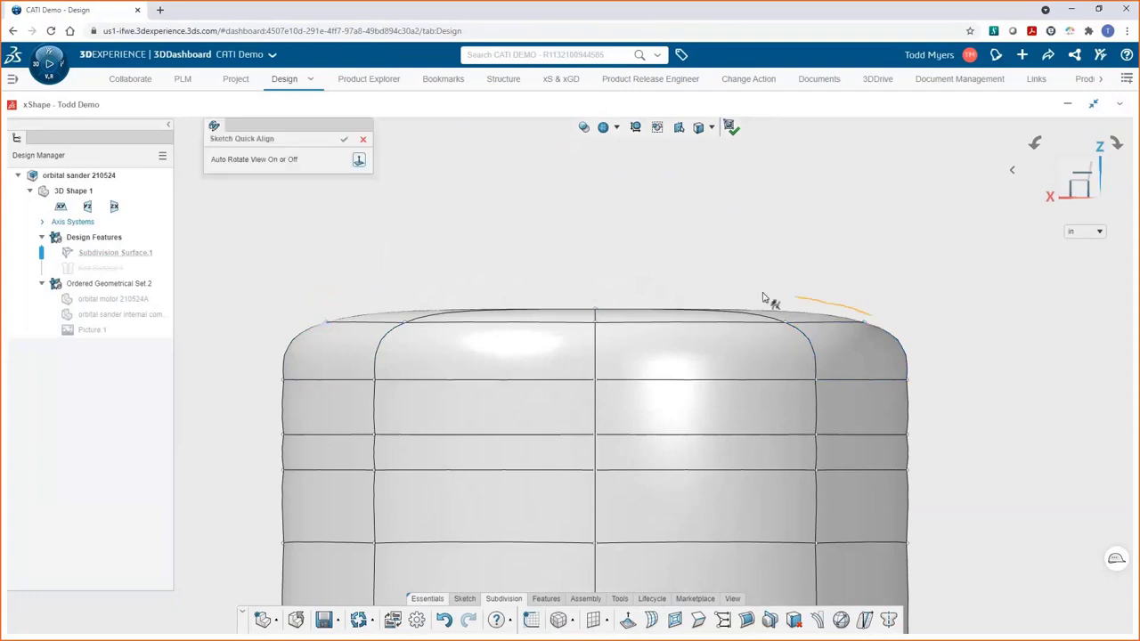
mouse_move(763, 298)
left_mouse_down()
mouse_move(505, 287)
mouse_move(311, 324)
left_mouse_up()
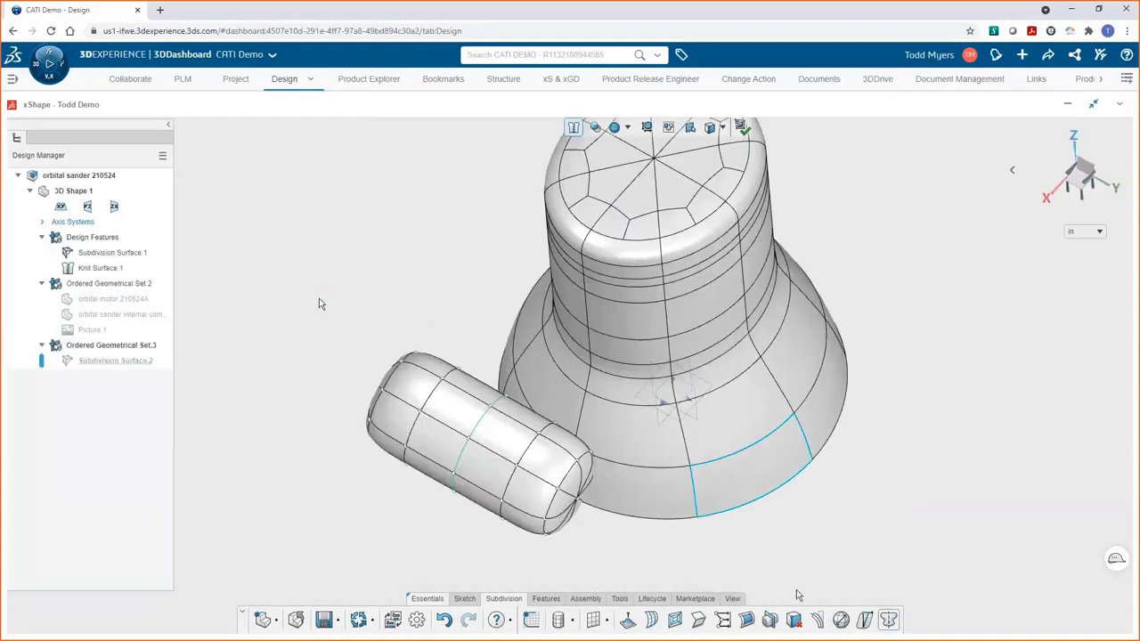
Step: Bend the small separate cylinder in the XY plane so both of its ends curve toward the sander body, and accept
left_click(816, 619)
left_click(61, 207)
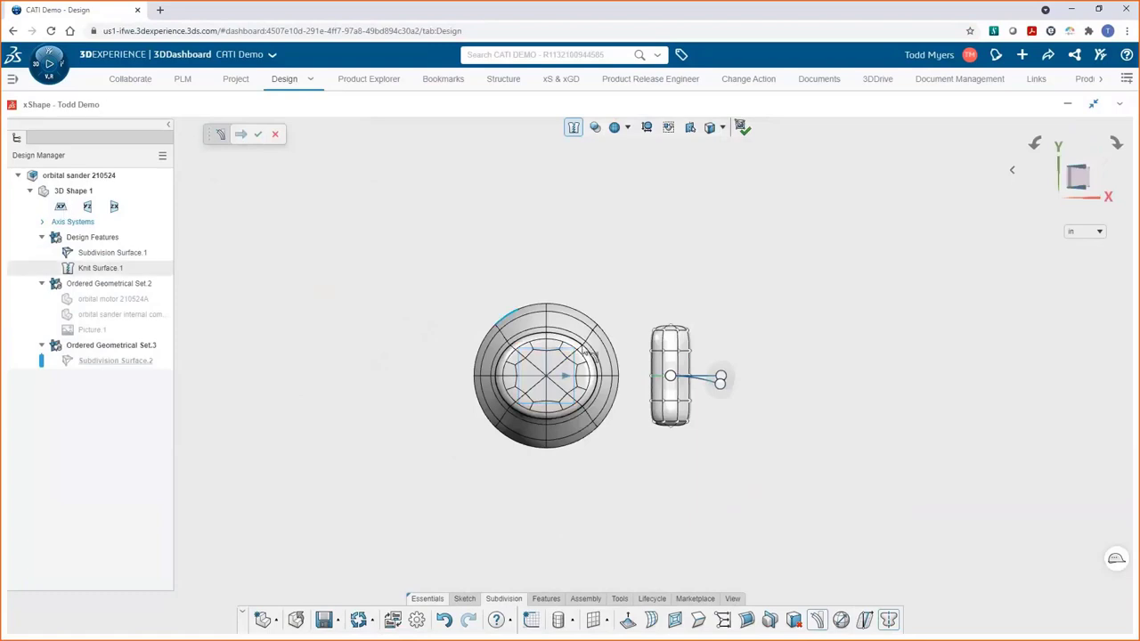
left_click_drag(720, 380, 495, 375)
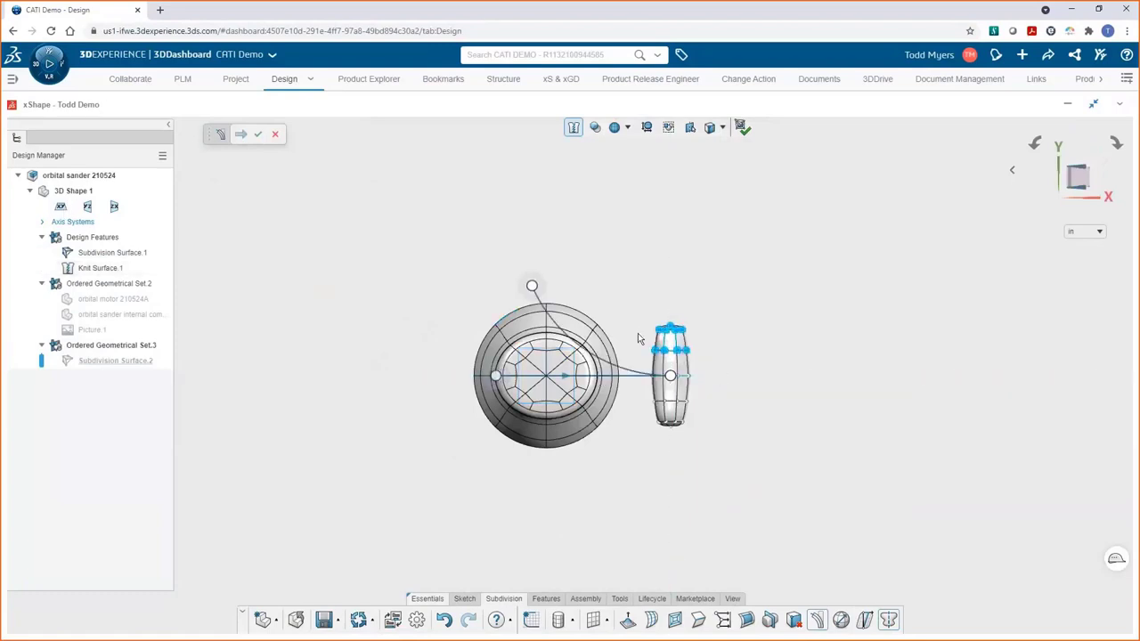
mouse_move(532, 286)
left_mouse_down()
mouse_move(524, 298)
mouse_move(499, 267)
mouse_move(509, 238)
mouse_move(501, 320)
mouse_move(518, 302)
left_mouse_up()
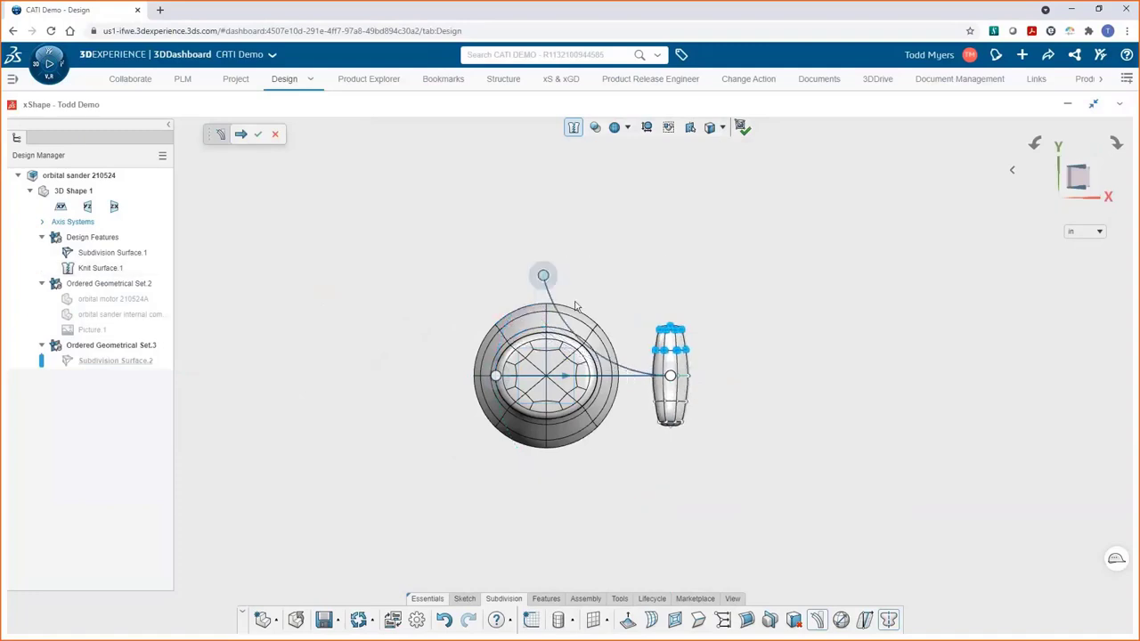
scroll(712, 383, "up", 5)
mouse_move(377, 192)
left_mouse_down()
mouse_move(406, 170)
mouse_move(370, 197)
left_mouse_up()
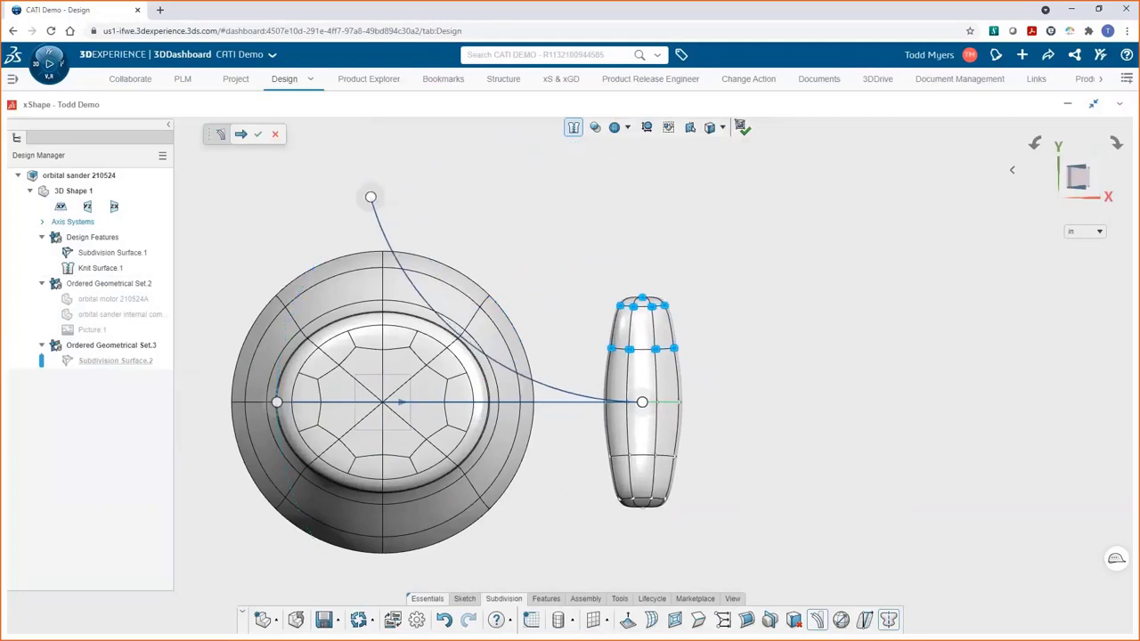
left_click(245, 242)
left_click(642, 402)
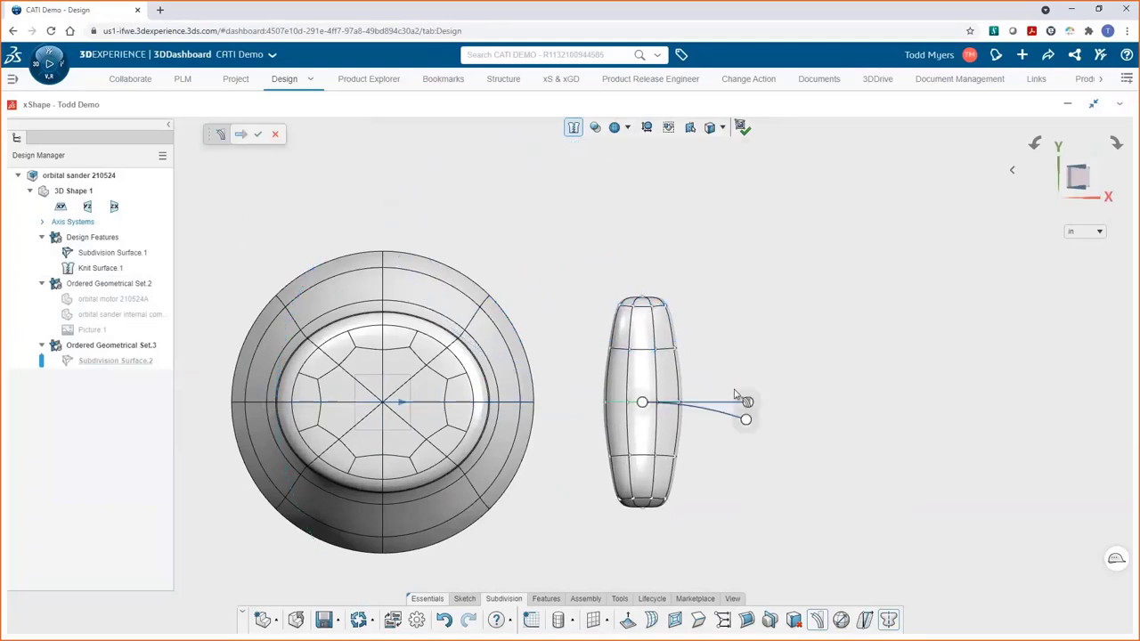
left_click_drag(744, 399, 554, 563)
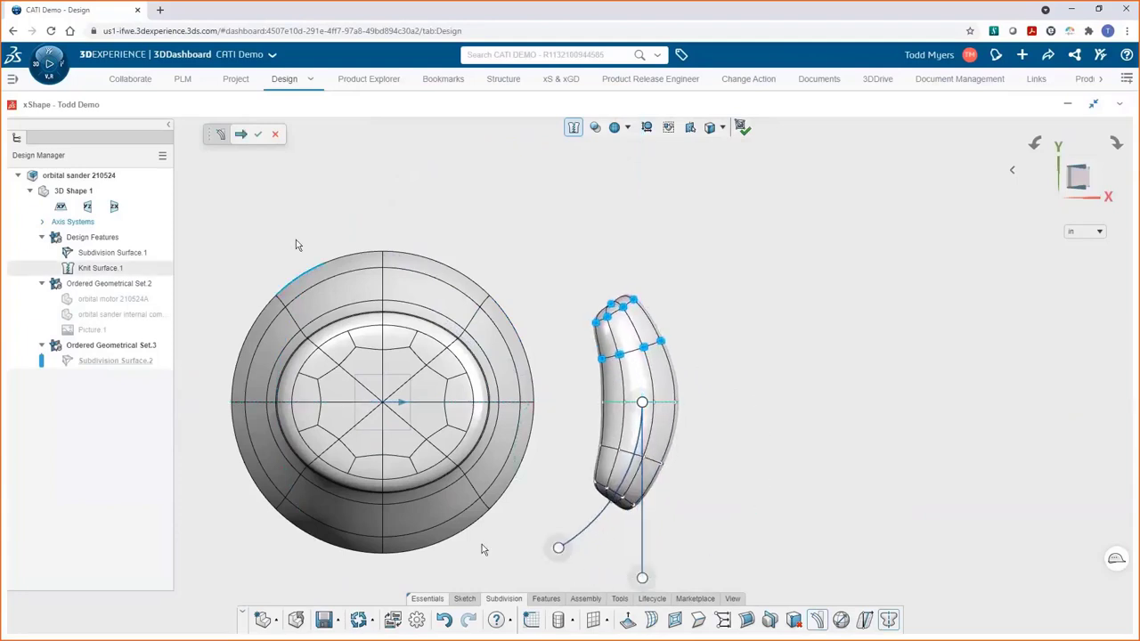
left_click(257, 134)
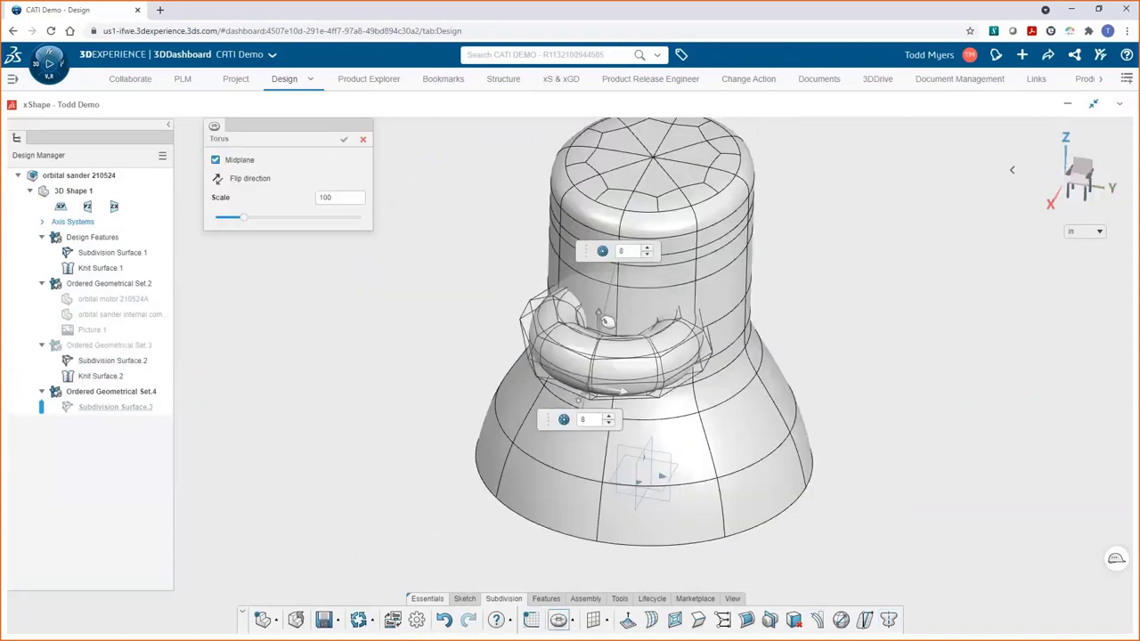
Step: Enlarge the torus until its ring surrounds the sander's neck, reduce its lower division count to 6 and accept it
left_click_drag(605, 321, 374, 494)
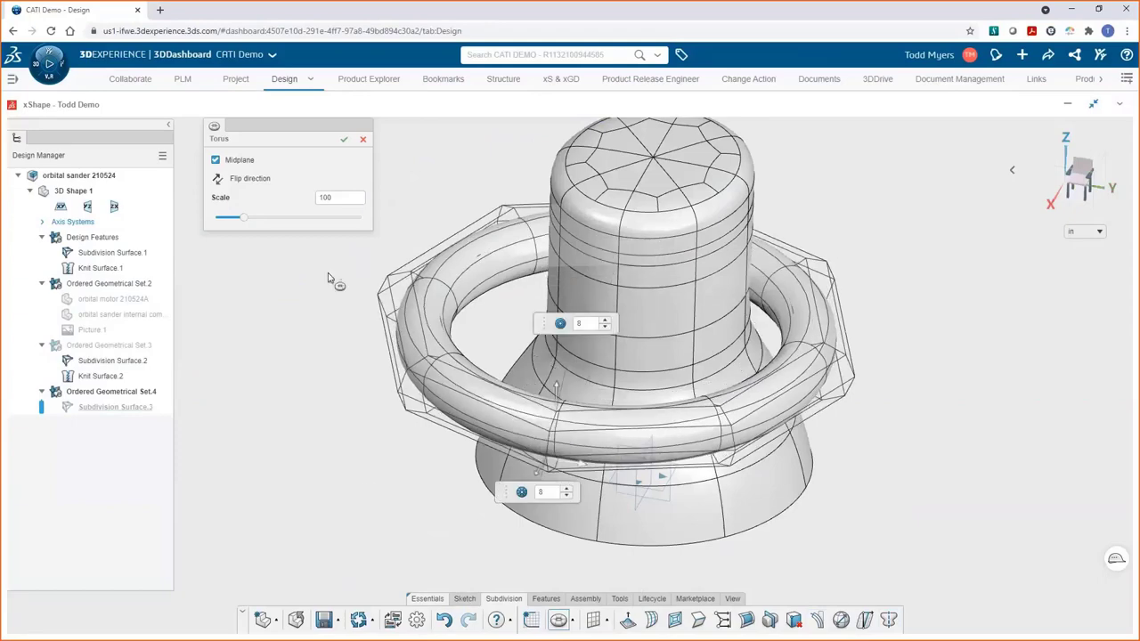
left_click(568, 495)
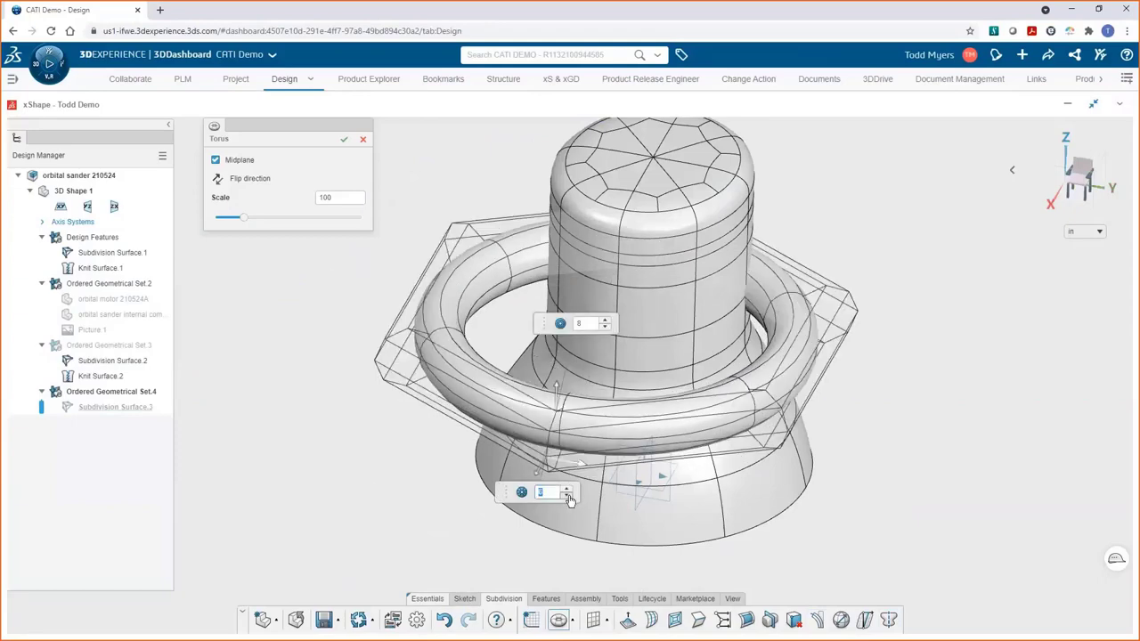
left_click_drag(570, 498, 614, 441)
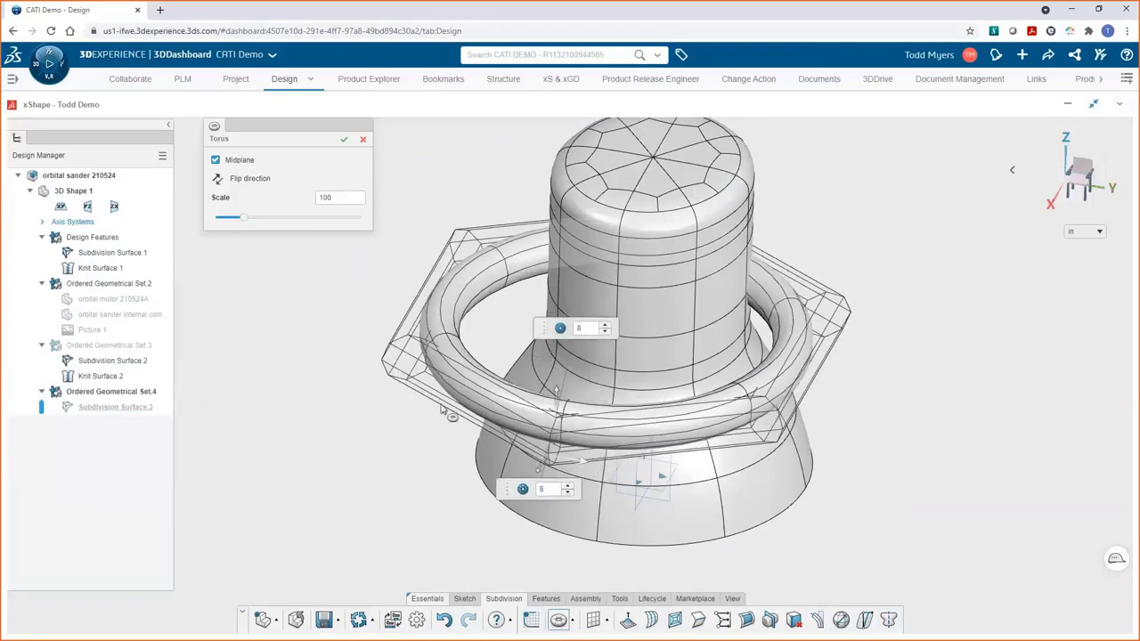
middle_click_drag(615, 441, 393, 417)
key("Return")
Step: Move the selected outer segments of the torus ring and reorient the manipulator to reshape the ring further
left_click(485, 403)
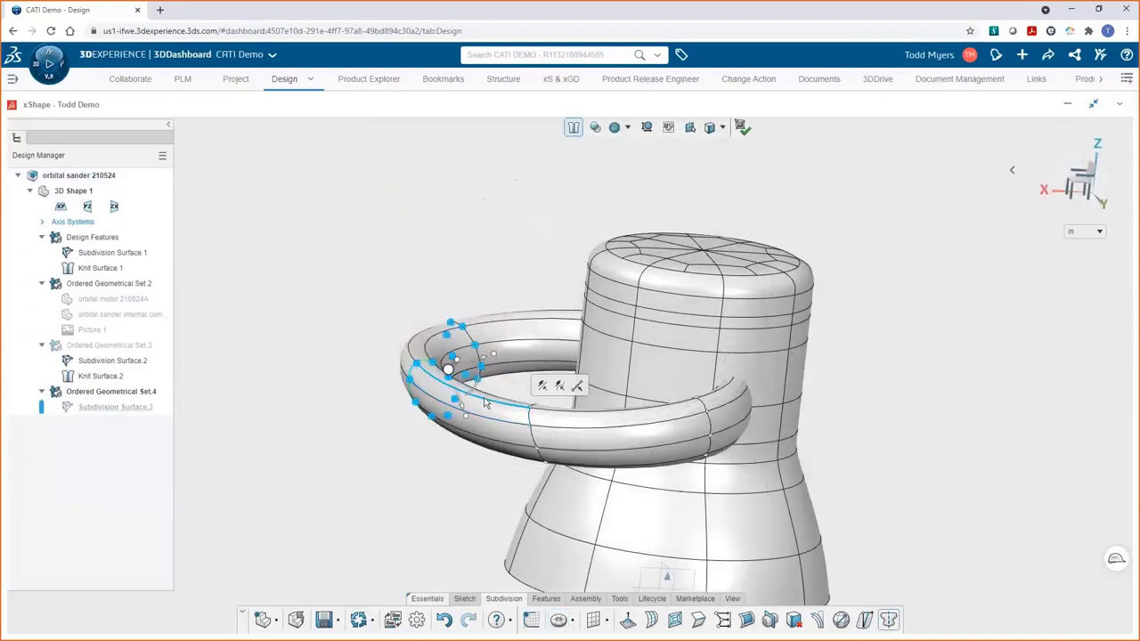
left_click_drag(485, 403, 465, 351)
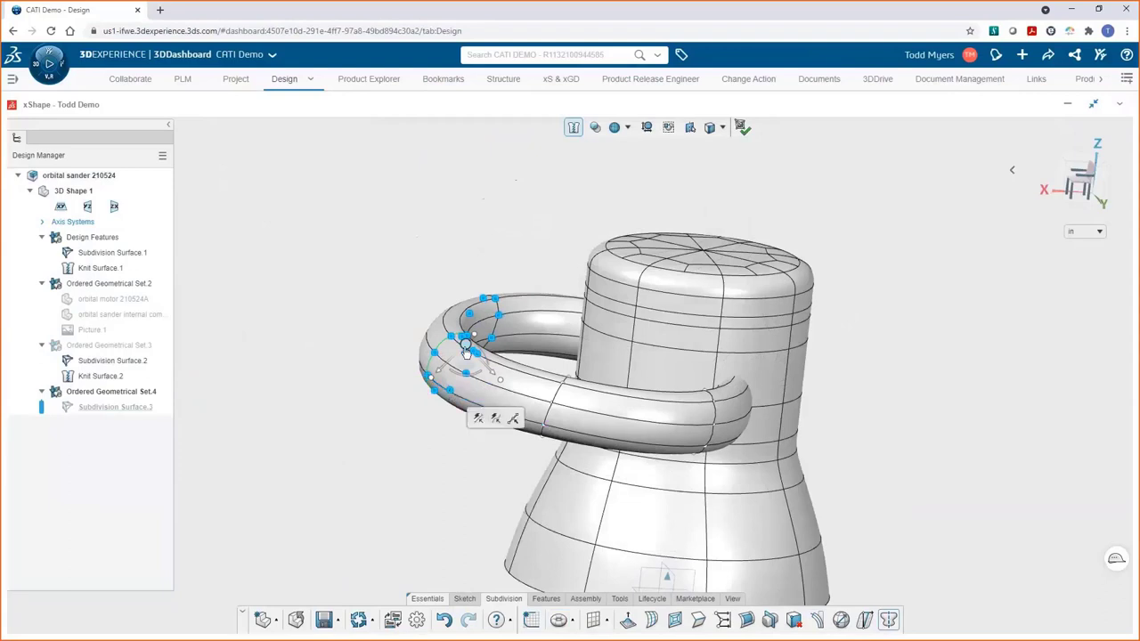
right_click(465, 352)
left_click(480, 374)
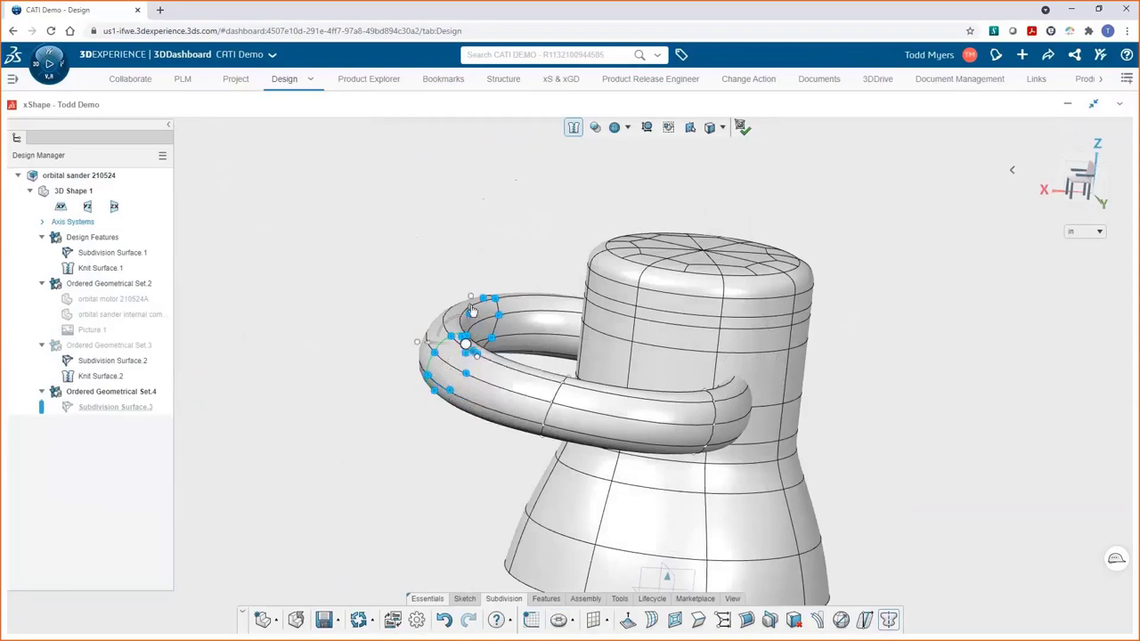
left_click_drag(467, 335, 364, 348)
left_click(364, 347)
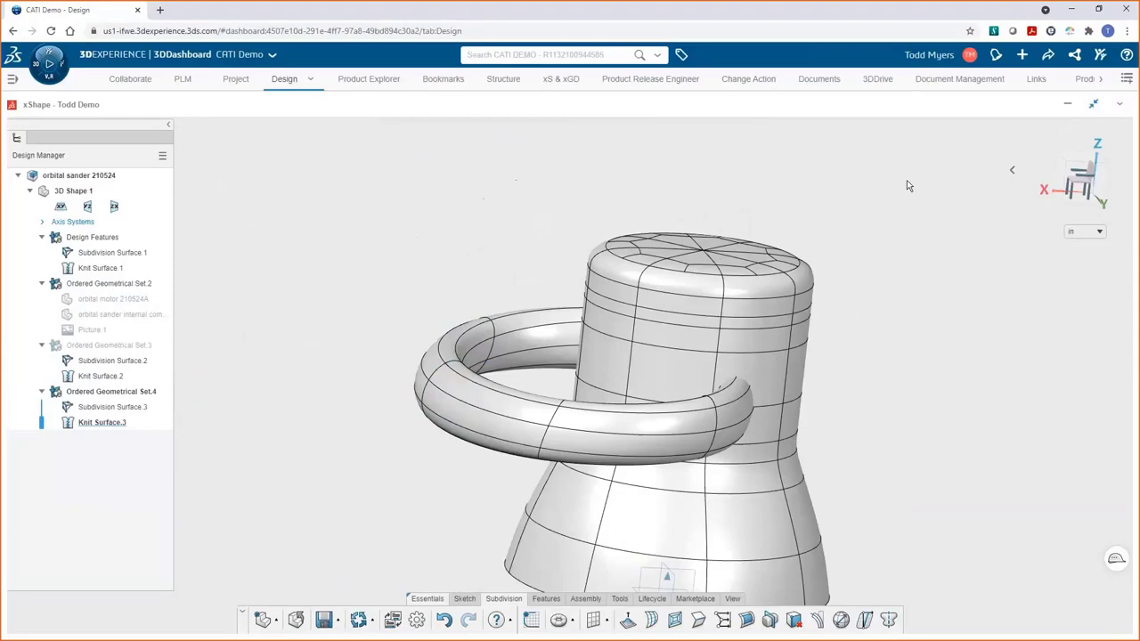
Step: Hide Ordered Geometrical Set.3 and toggle the visibility of Ordered Geometrical Set.4
middle_click_drag(906, 184, 277, 466)
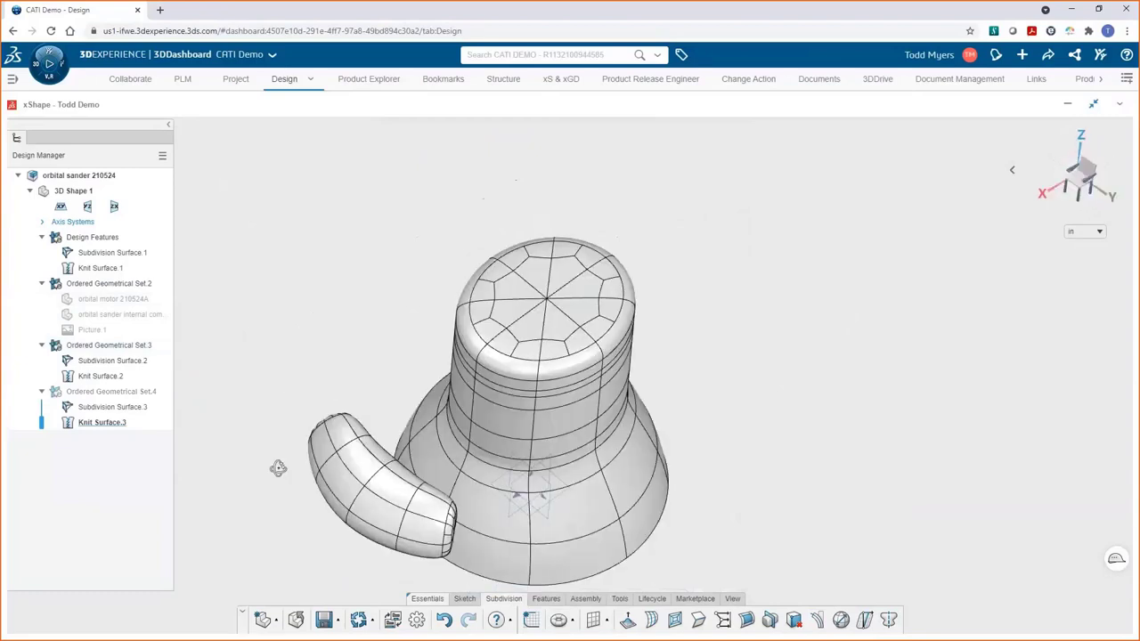
left_click(88, 347)
left_click(116, 277)
left_click(110, 392)
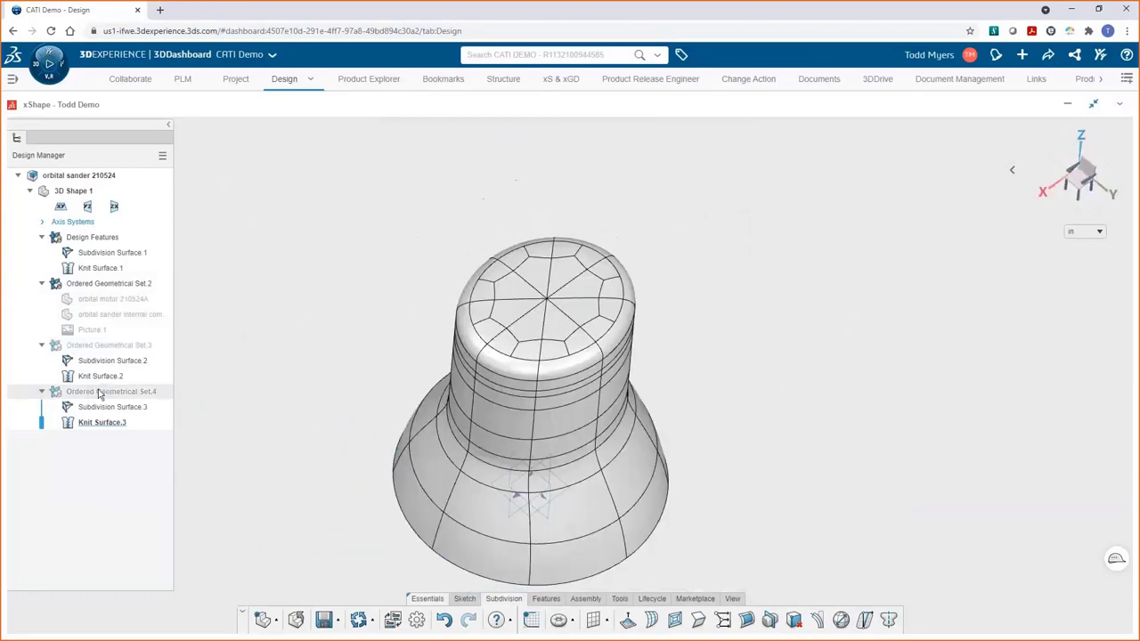
left_click(117, 325)
middle_click_drag(172, 343, 164, 377)
left_click(143, 392)
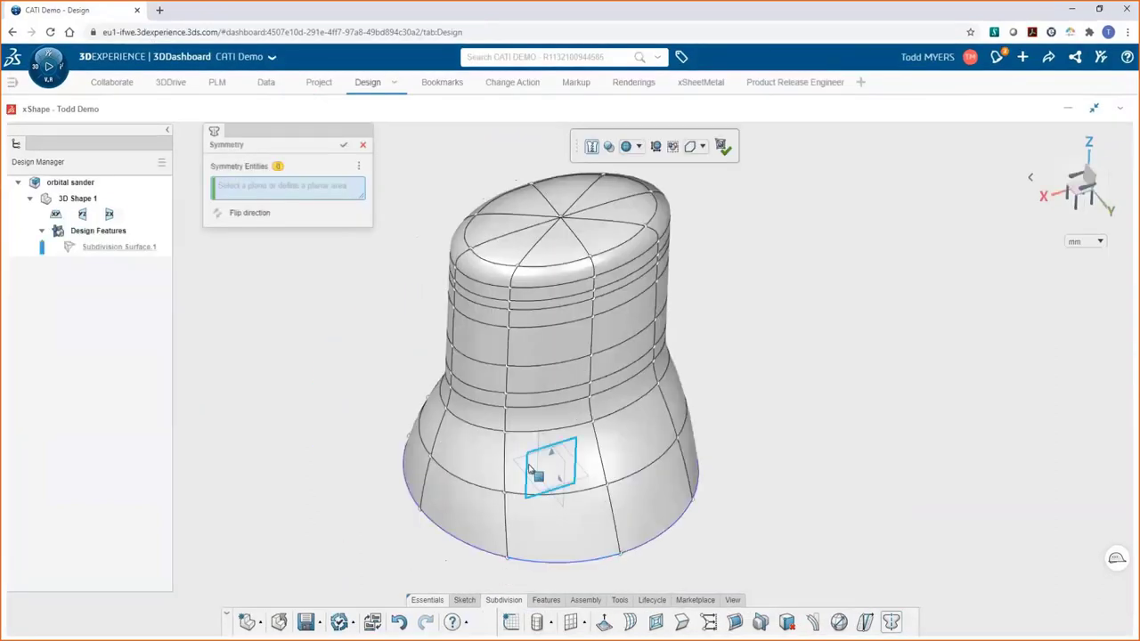
Step: Apply symmetry to the sander body about the ZX plane
left_click(532, 470)
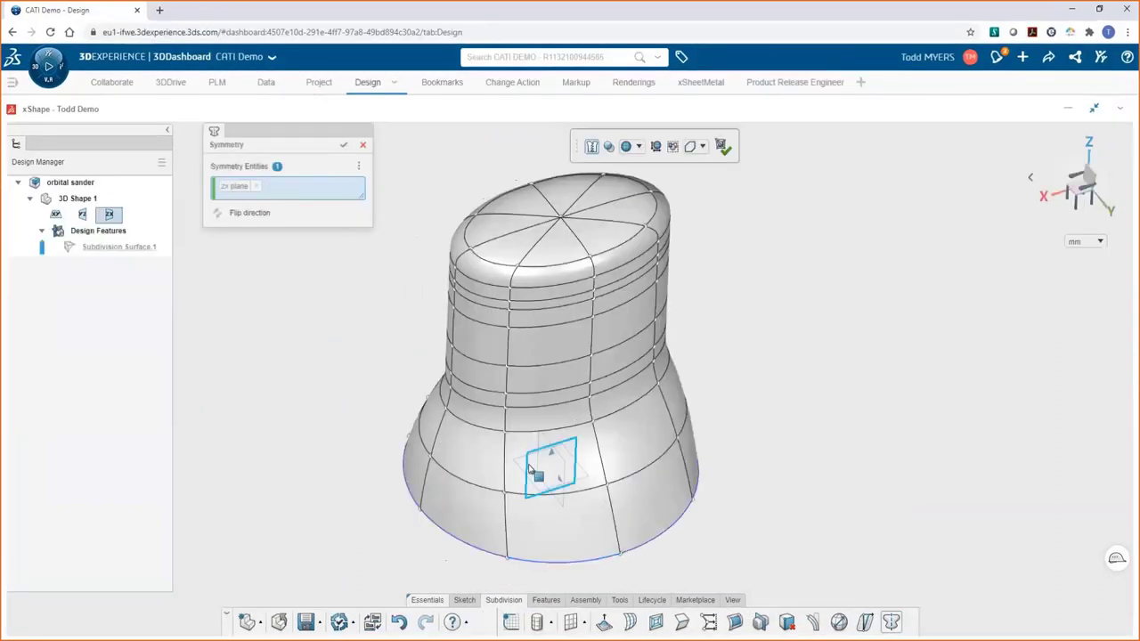
left_click(343, 144)
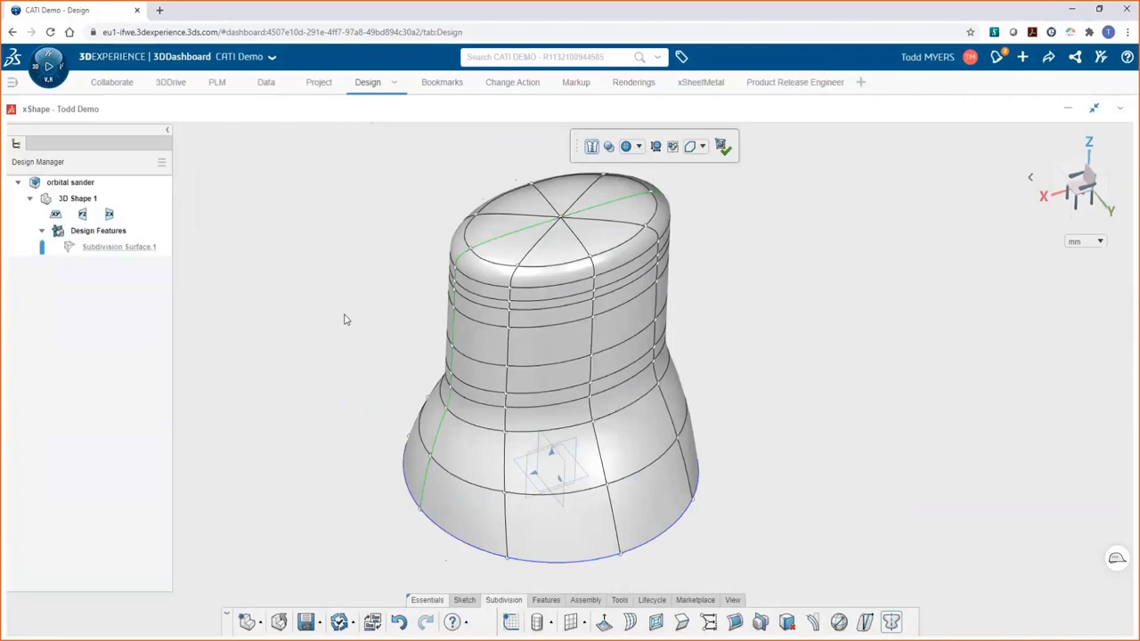
Step: Switch the selection filter, select the band of faces around the body's middle and shape it into a contoured grip
left_click(701, 146)
left_click(677, 233)
left_click(623, 320)
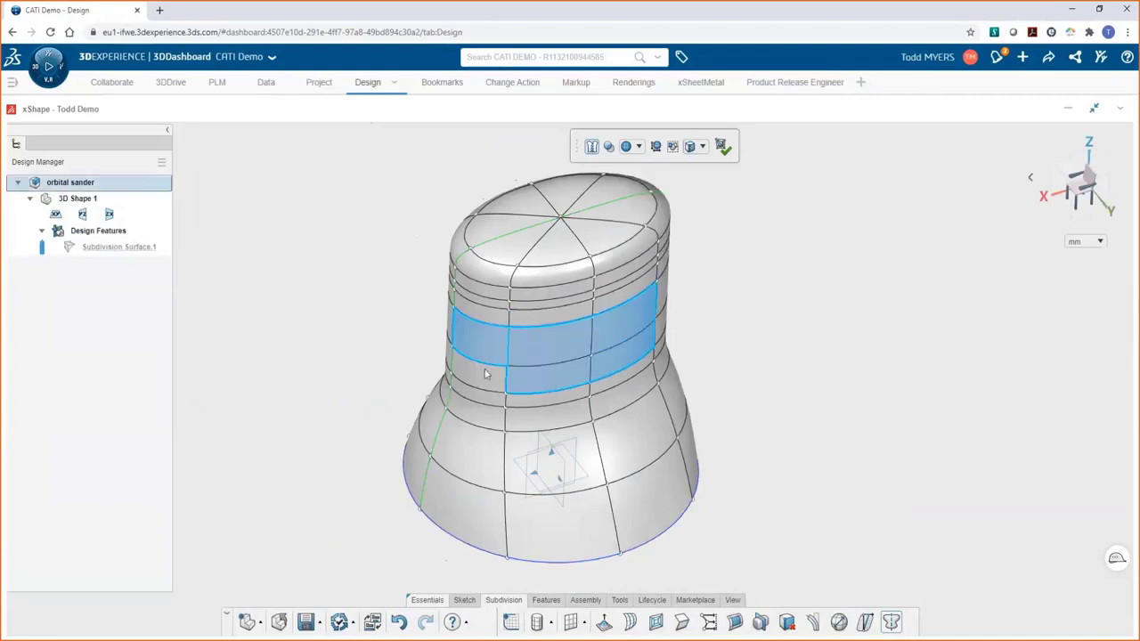
left_click(554, 402)
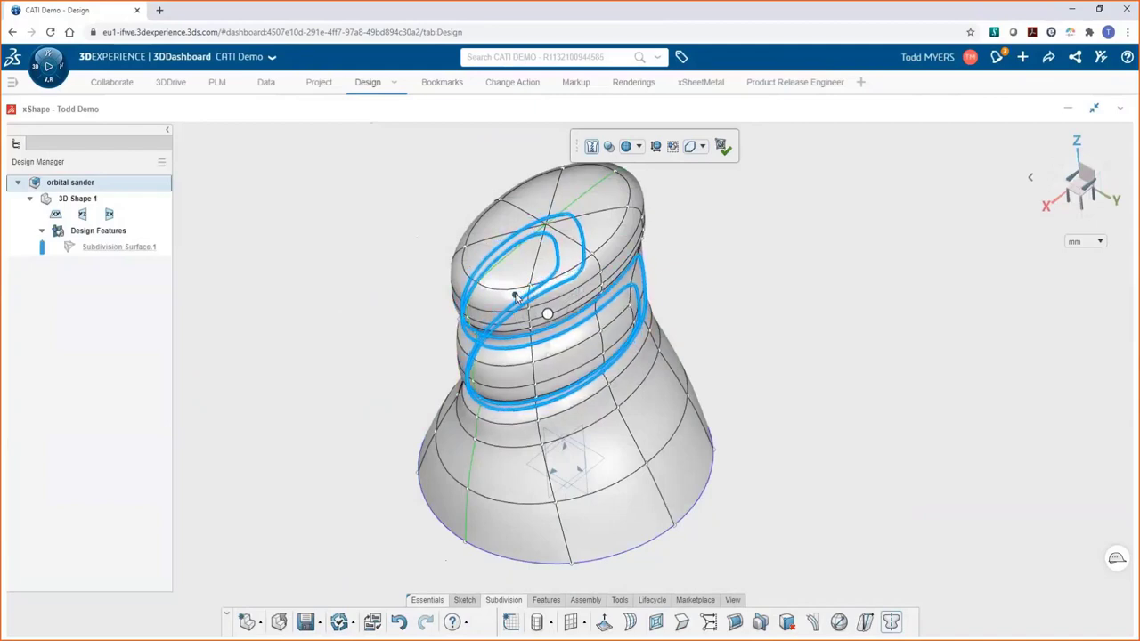
left_click_drag(362, 311, 403, 201)
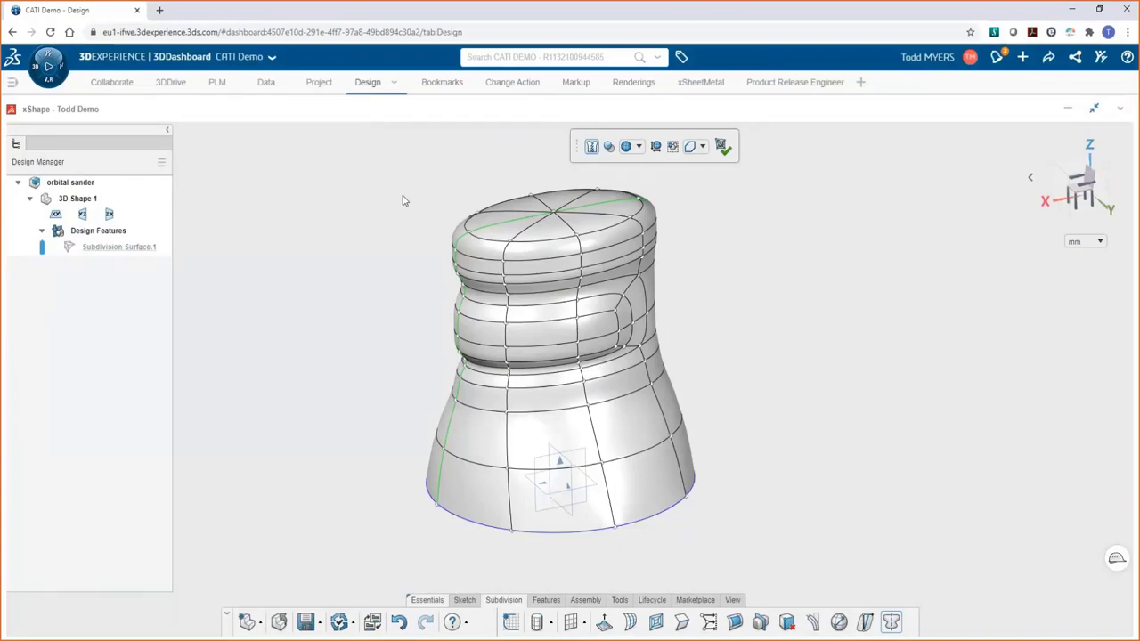
Step: Show only the control cage and shift the end points of the top cap's lip into a nearly vertical line
scroll(402, 201, "up", 5)
left_click(639, 146)
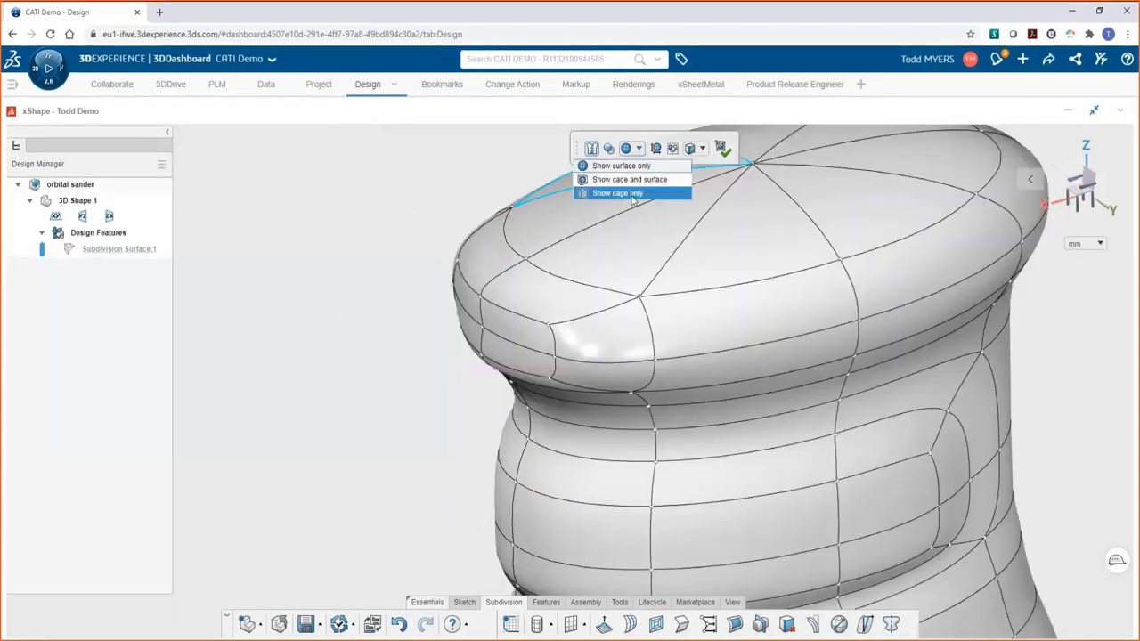
left_click(570, 194)
scroll(360, 315, "up", 2)
middle_click_drag(360, 316, 392, 285)
left_click_drag(426, 226, 417, 229)
left_click_drag(374, 285, 431, 155)
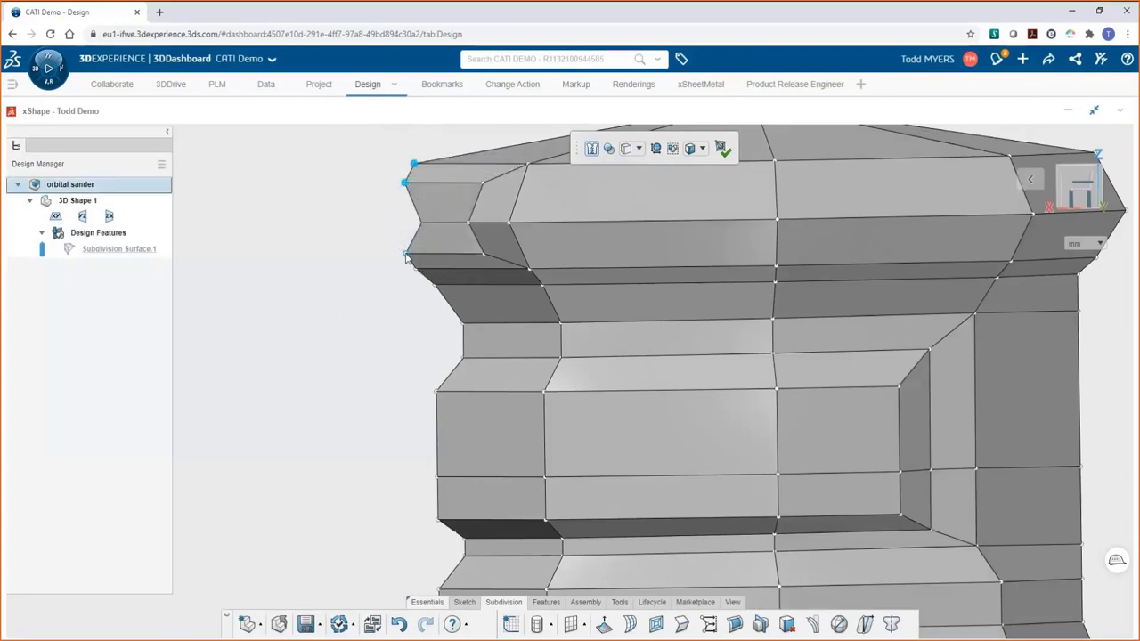
left_click_drag(445, 216, 456, 220)
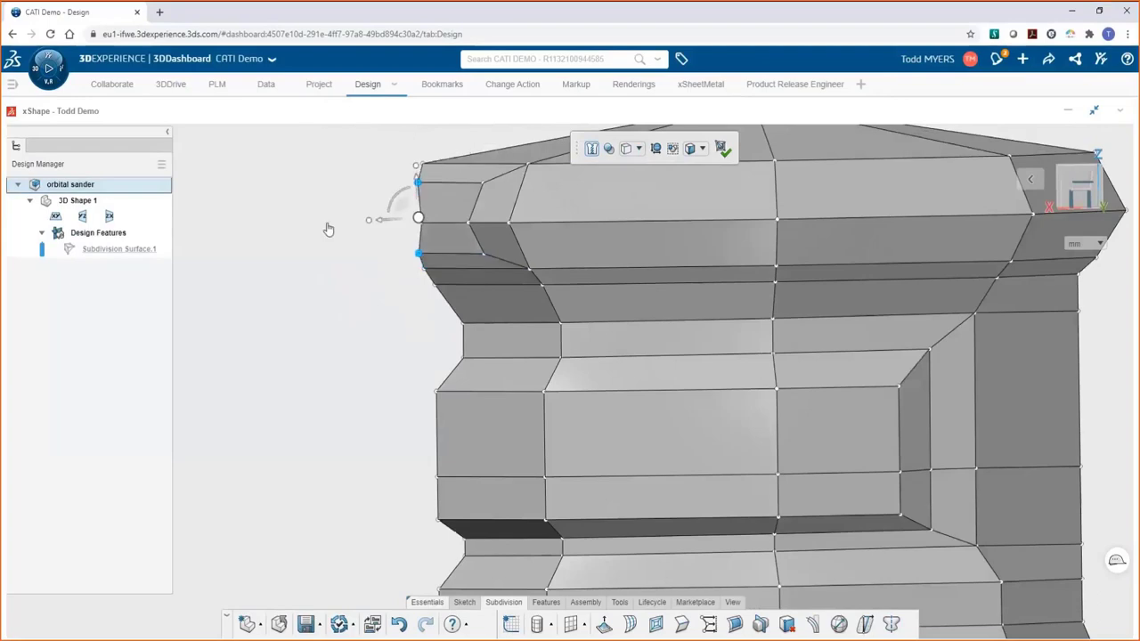
left_click(325, 224)
Step: Return the display from the control cage to the surface only
left_click(638, 147)
left_click(637, 163)
mouse_move(378, 268)
middle_mouse_down()
mouse_move(526, 273)
mouse_move(362, 270)
middle_mouse_up()
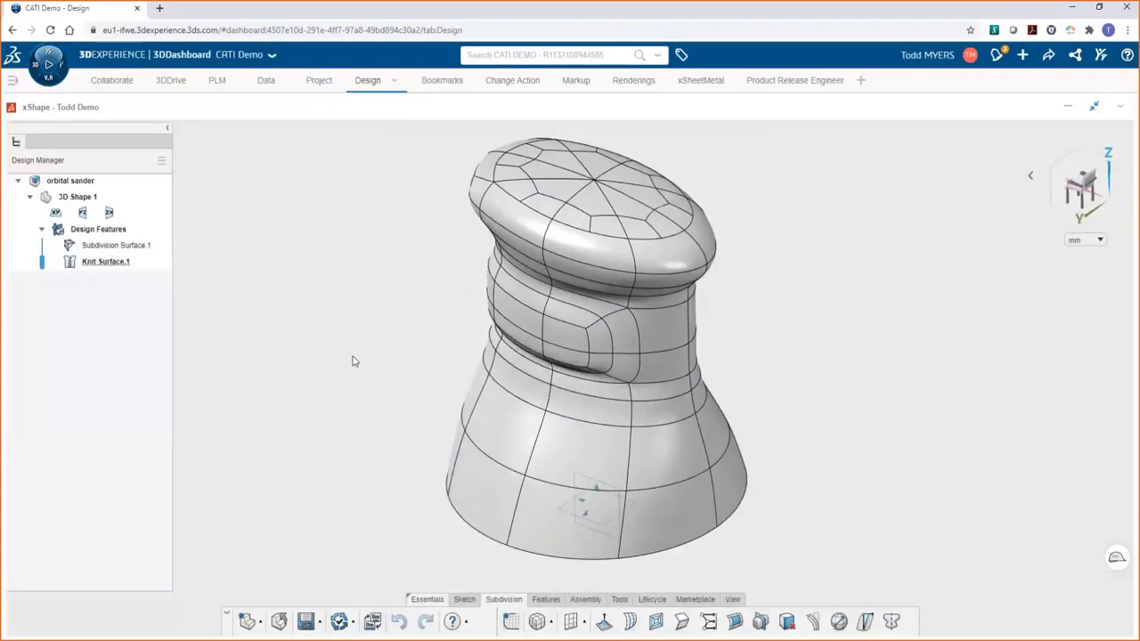
Step: Place a FreeForm box against the side of the flared base with scale 66 and 2 divisions in each direction
left_click(810, 496)
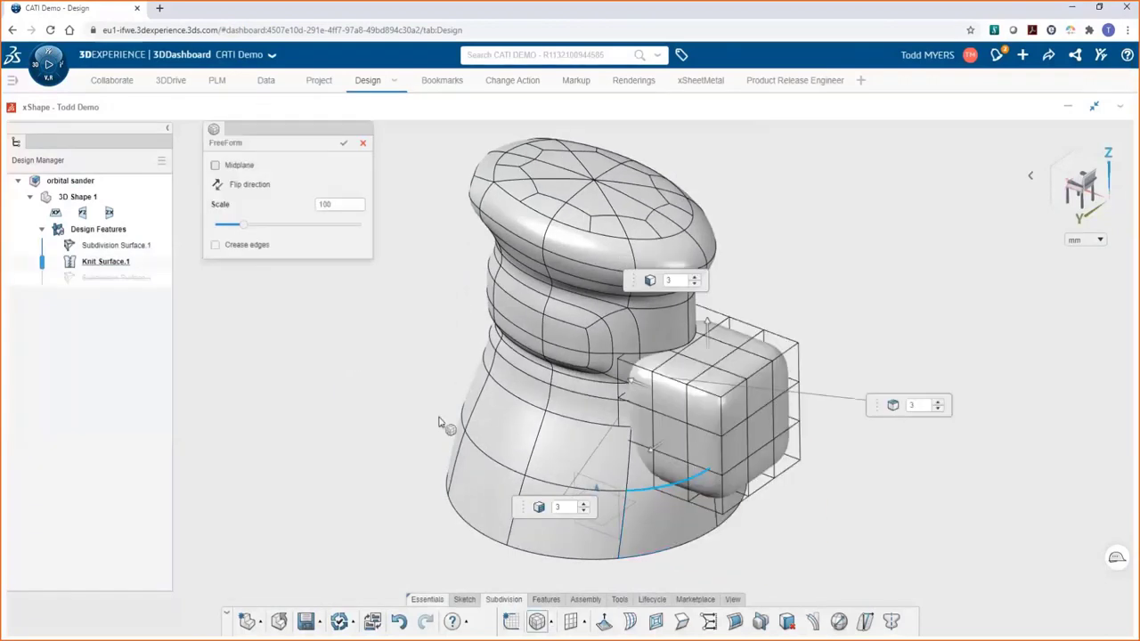
left_click_drag(243, 223, 222, 225)
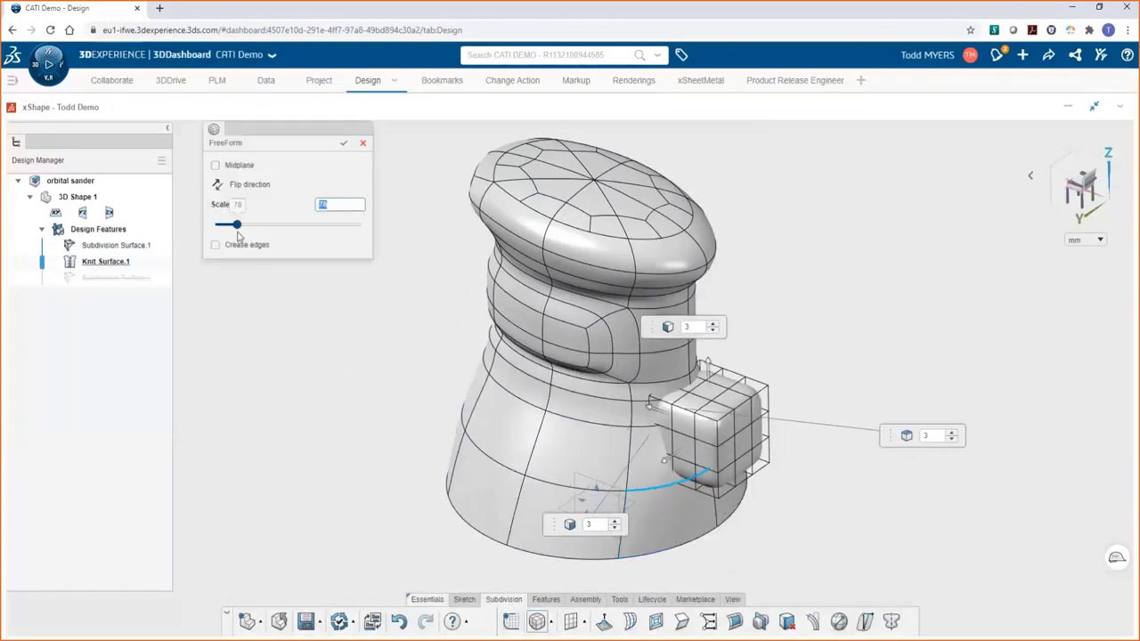
left_click(712, 330)
left_click(951, 439)
left_click(613, 528)
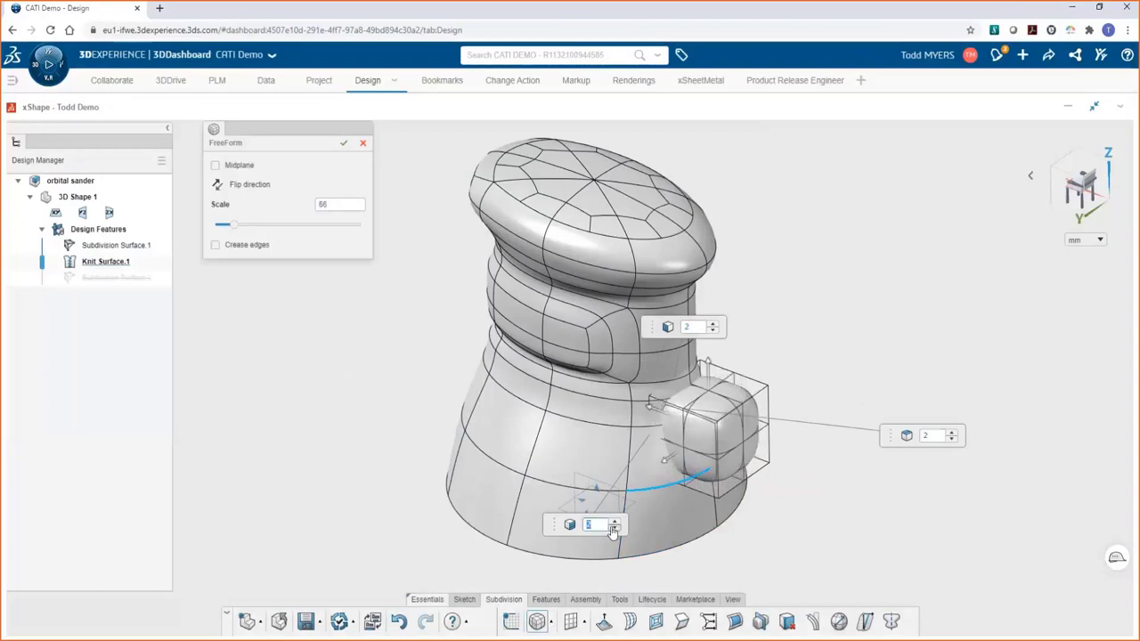
left_click_drag(787, 415, 623, 427)
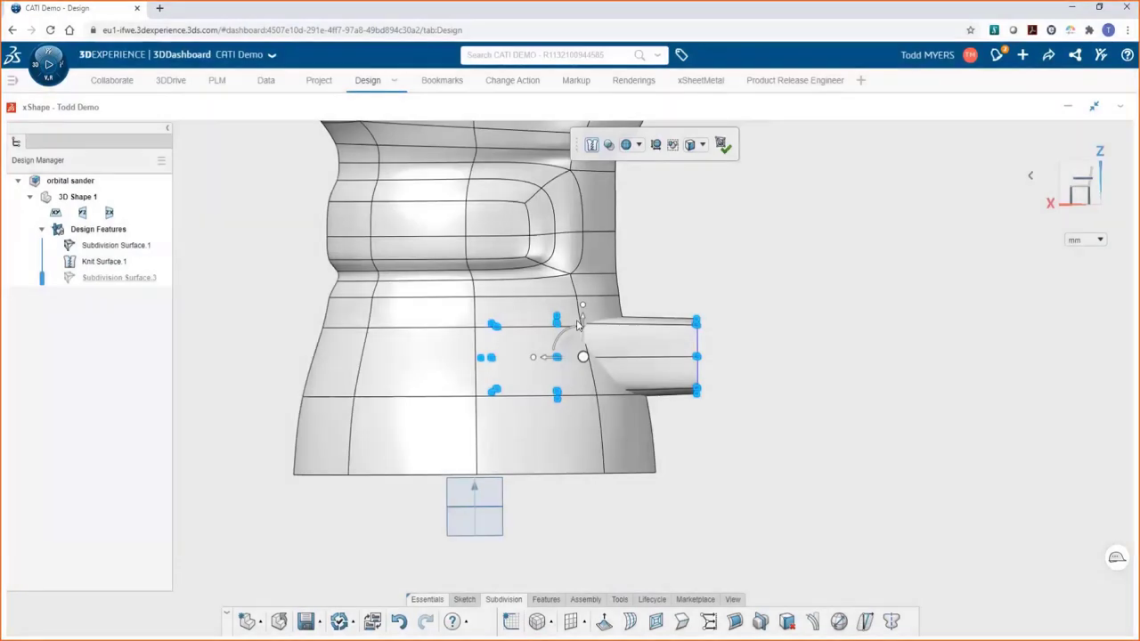
Step: Lower and tilt the port box on the flared base, finish it as a knitted surface and save the model
left_click_drag(577, 326, 583, 367)
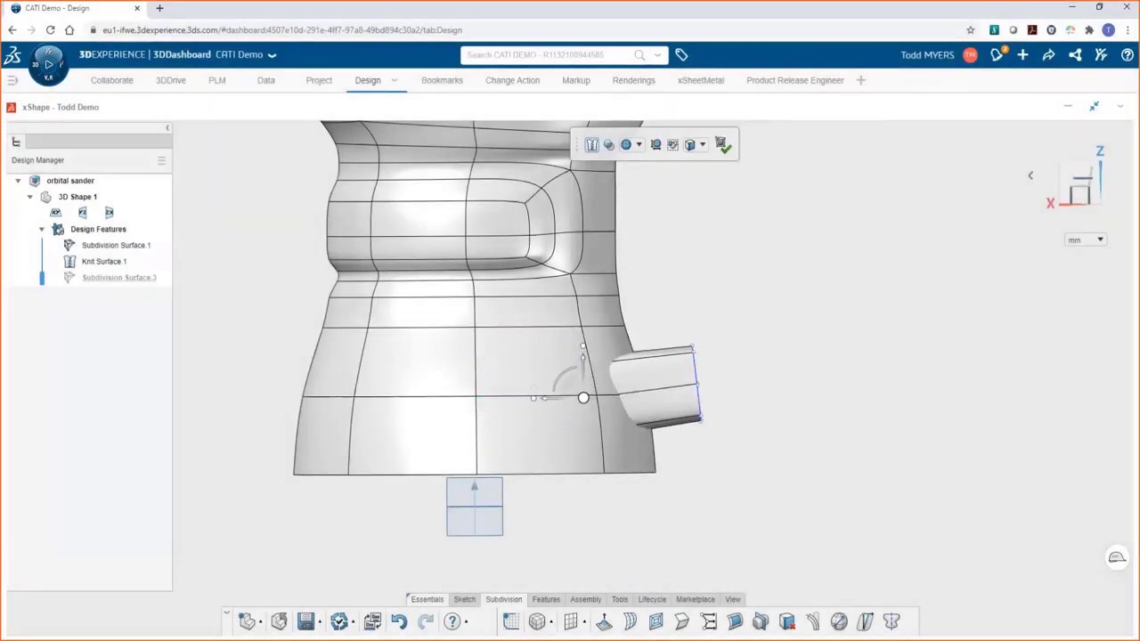
left_click(723, 147)
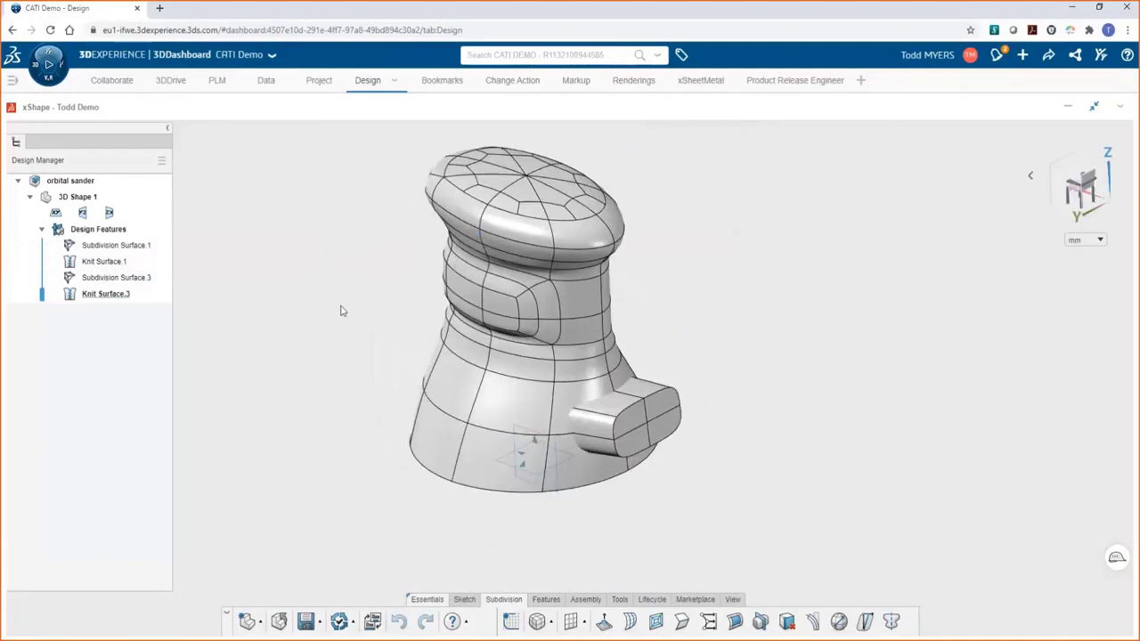
key("ctrl+s")
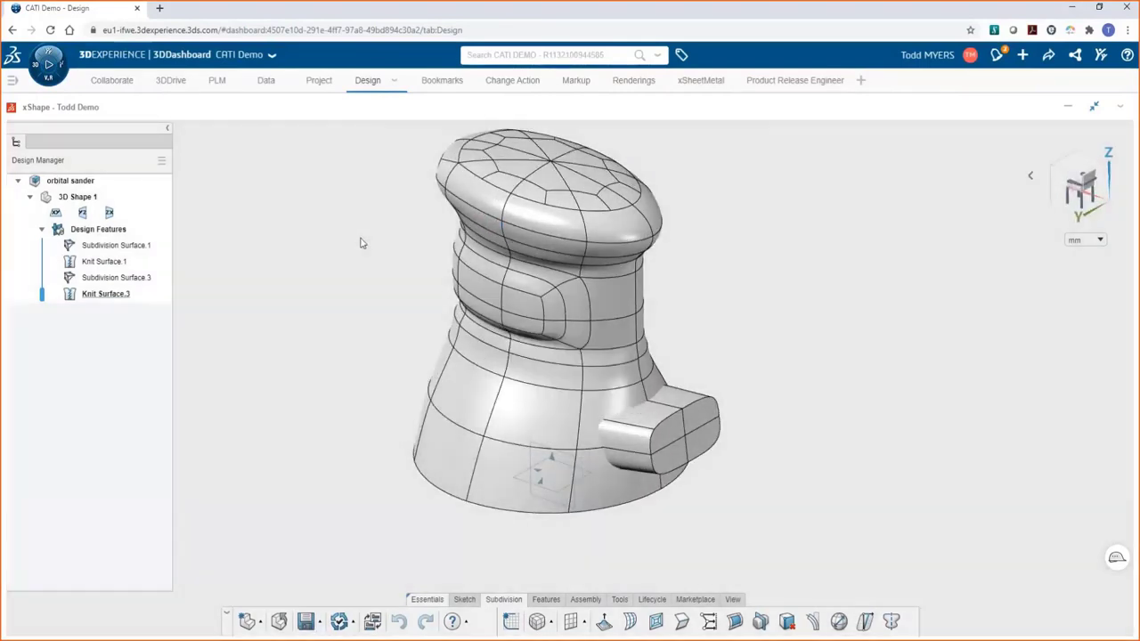
left_click(981, 175)
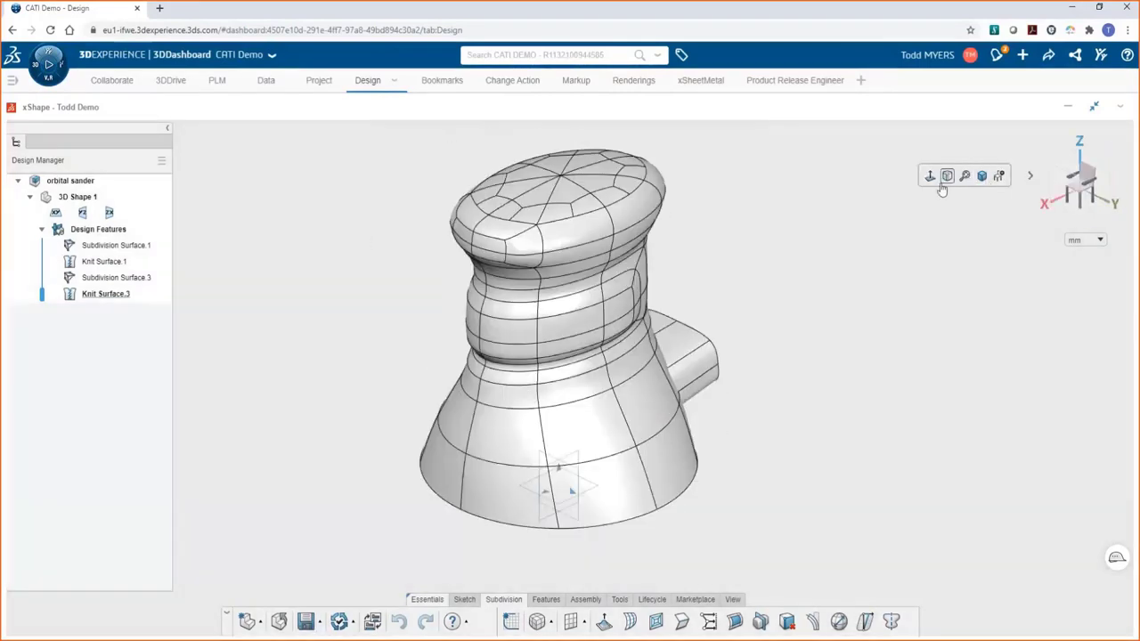
key("ctrl+s")
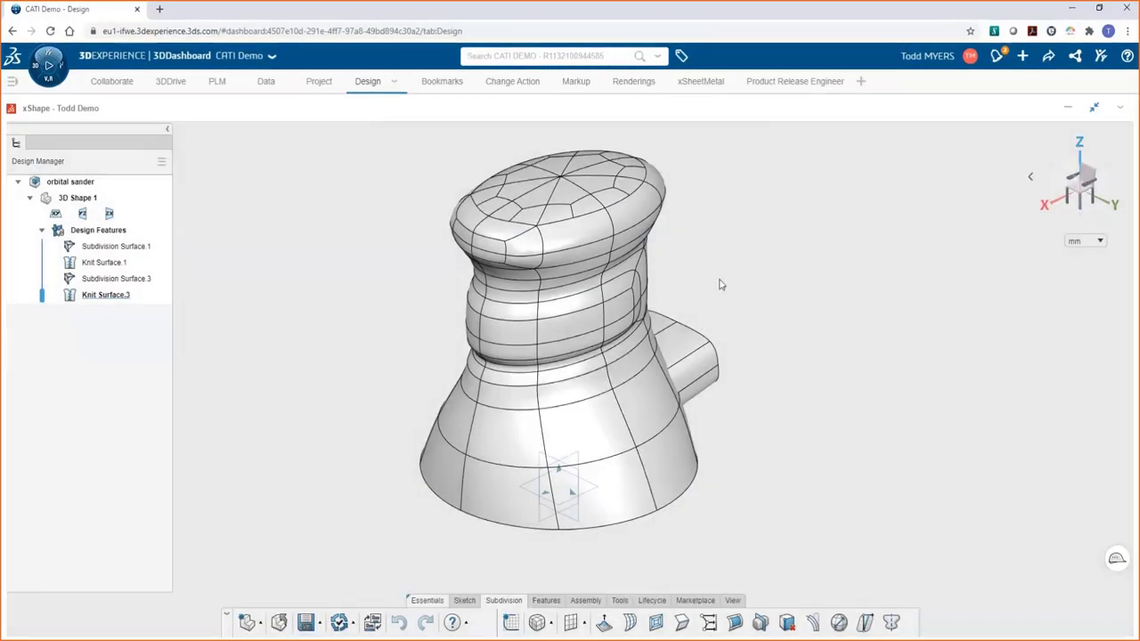
left_click(517, 385)
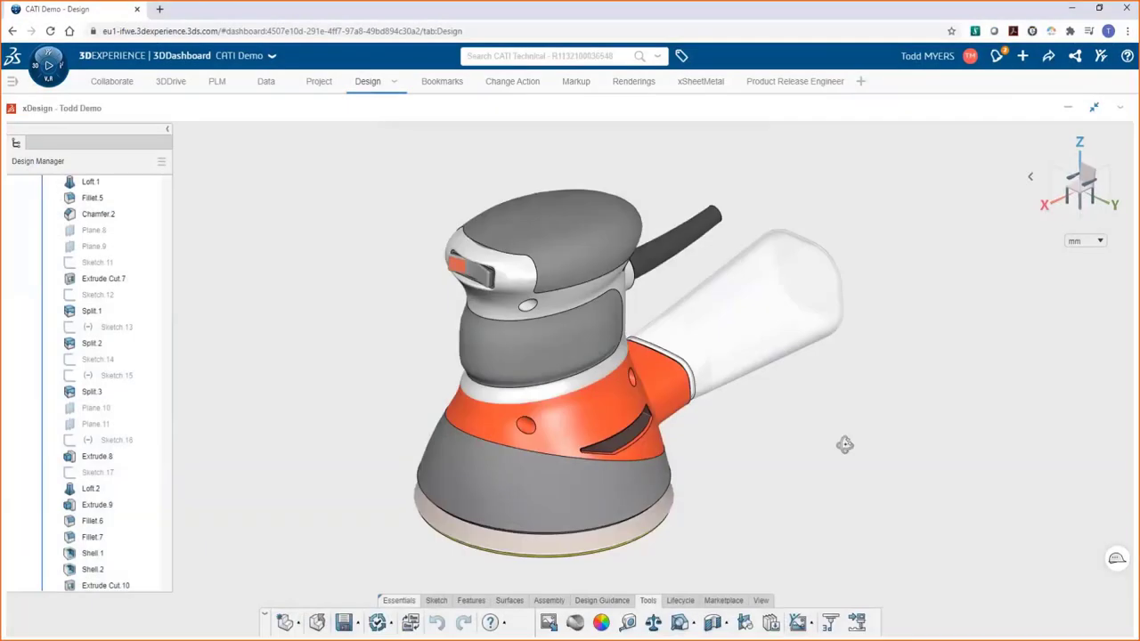
mouse_move(845, 445)
middle_mouse_down()
mouse_move(885, 413)
mouse_move(827, 446)
mouse_move(838, 446)
middle_mouse_up()
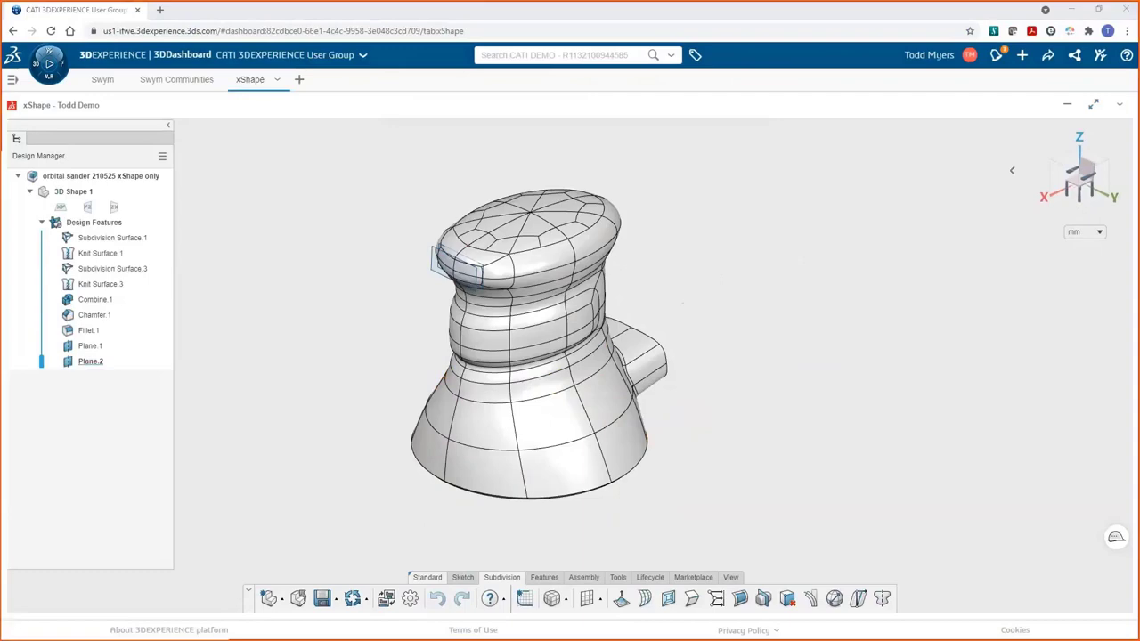
middle_click_drag(525, 418, 523, 449)
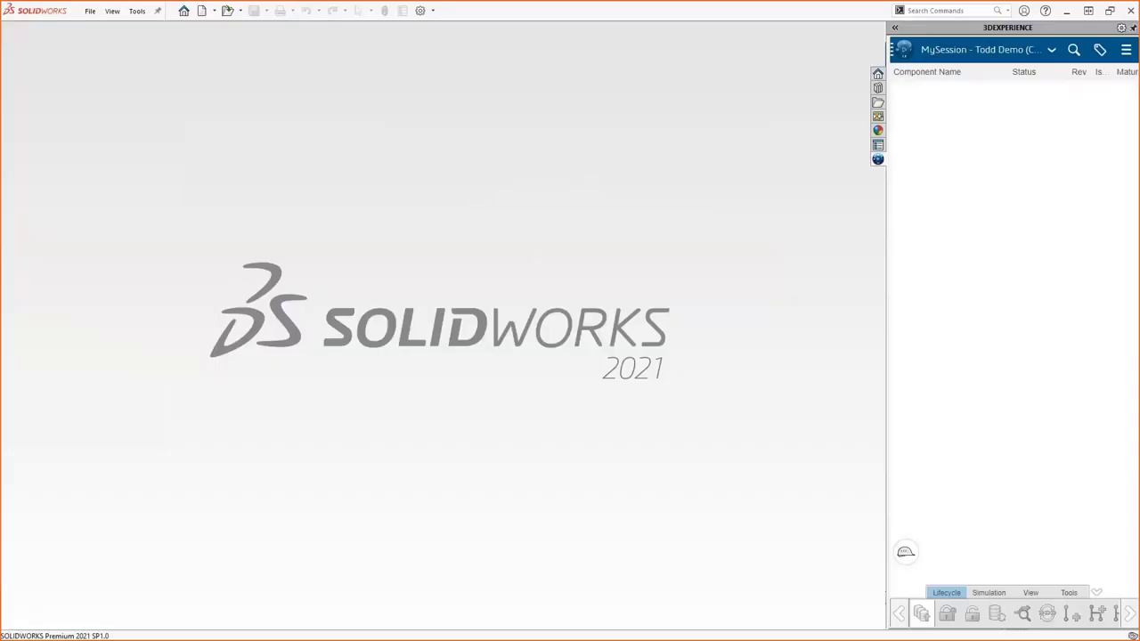
Step: In SOLIDWORKS, search 3DEXPERIENCE for "orbital sander" and open the part "orbital sander 210525 xShape only"
left_click(1073, 49)
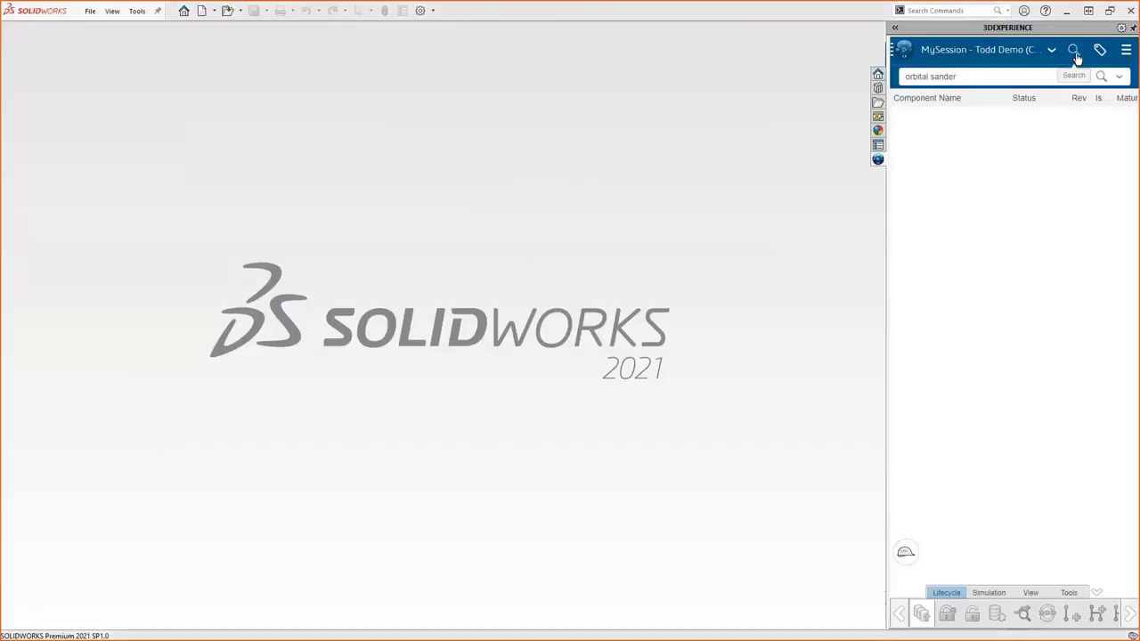
left_click(1101, 76)
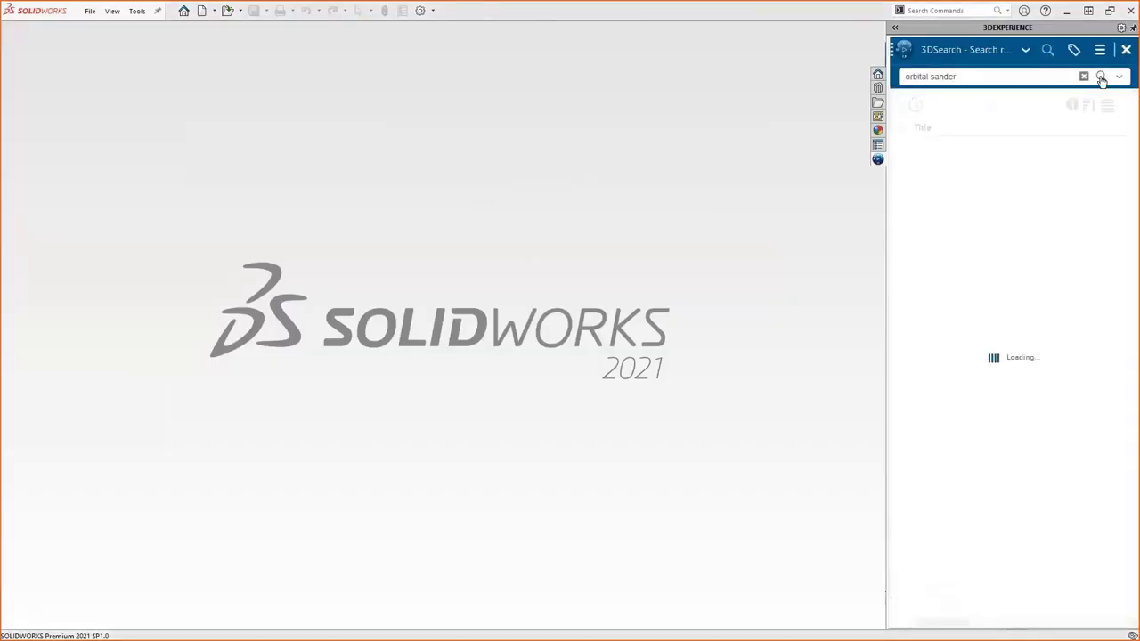
left_click(1060, 144)
left_click_drag(1060, 143, 528, 306)
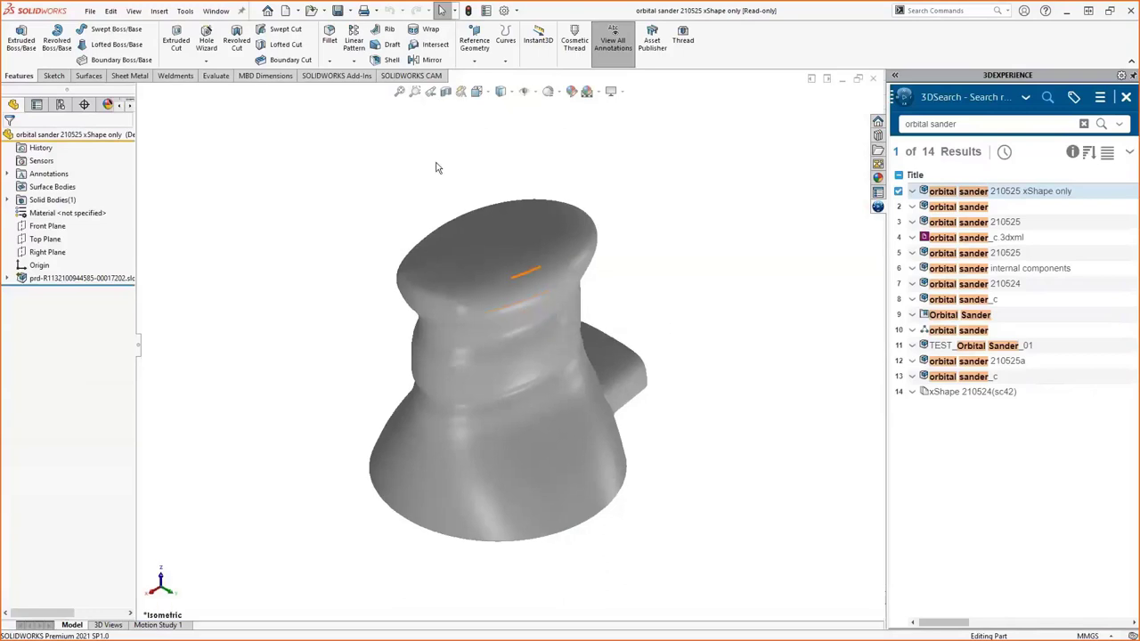
Step: Shell the sander body with a 2 mm thickness, removing all faces of the base's underside and the port's end
left_click(391, 58)
type("22")
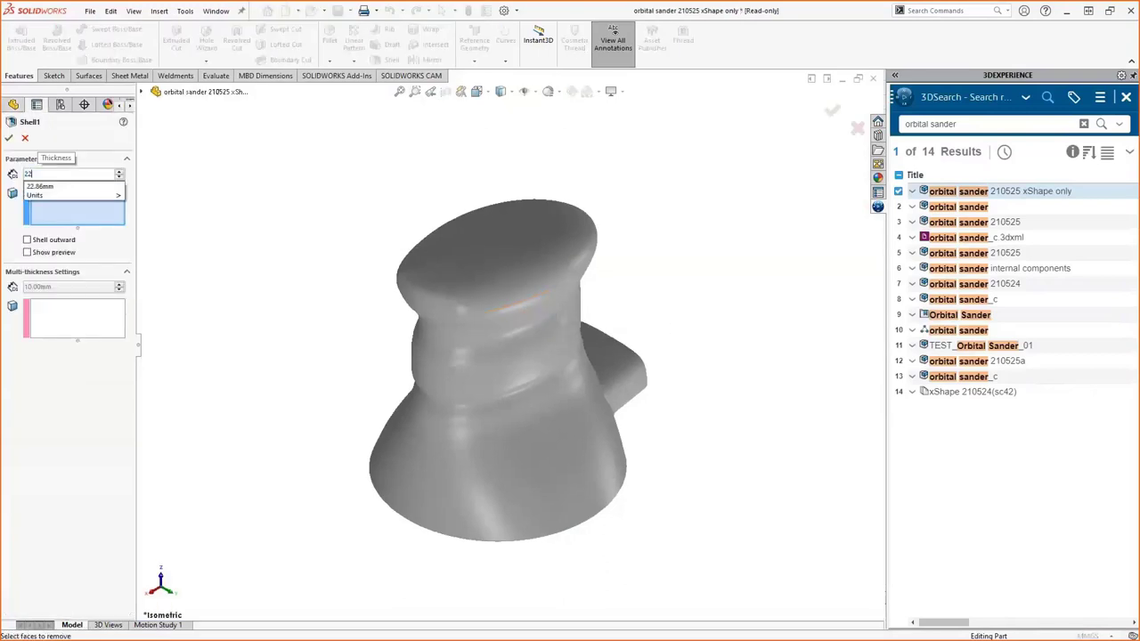
key("BackSpace")
key("Return")
middle_click_drag(204, 173, 282, 168)
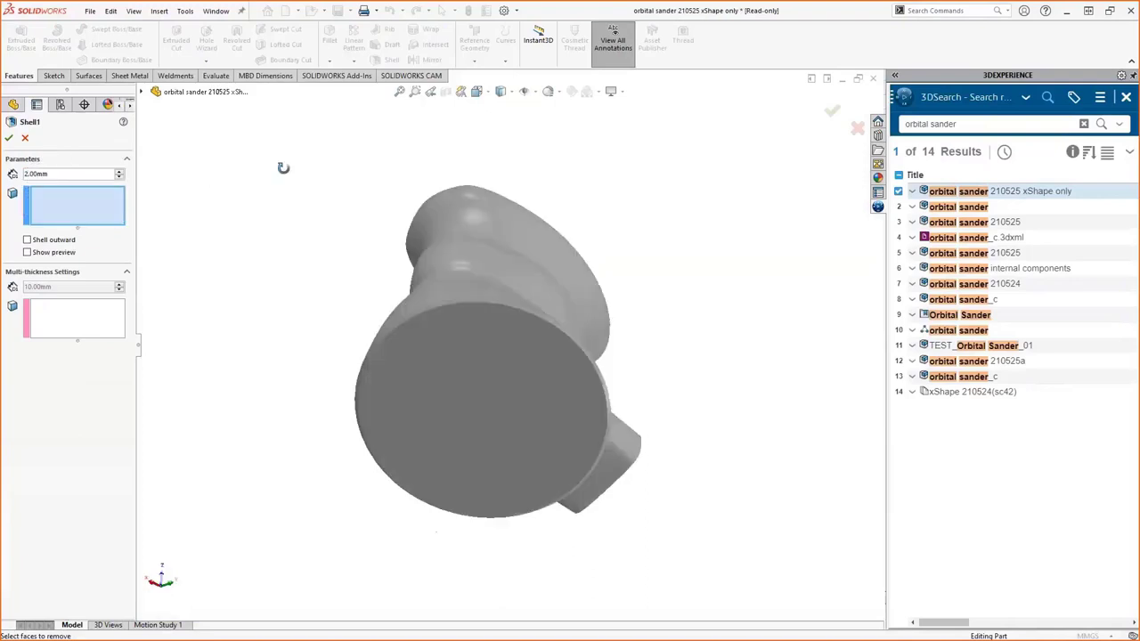
right_click(460, 375)
left_click(488, 499)
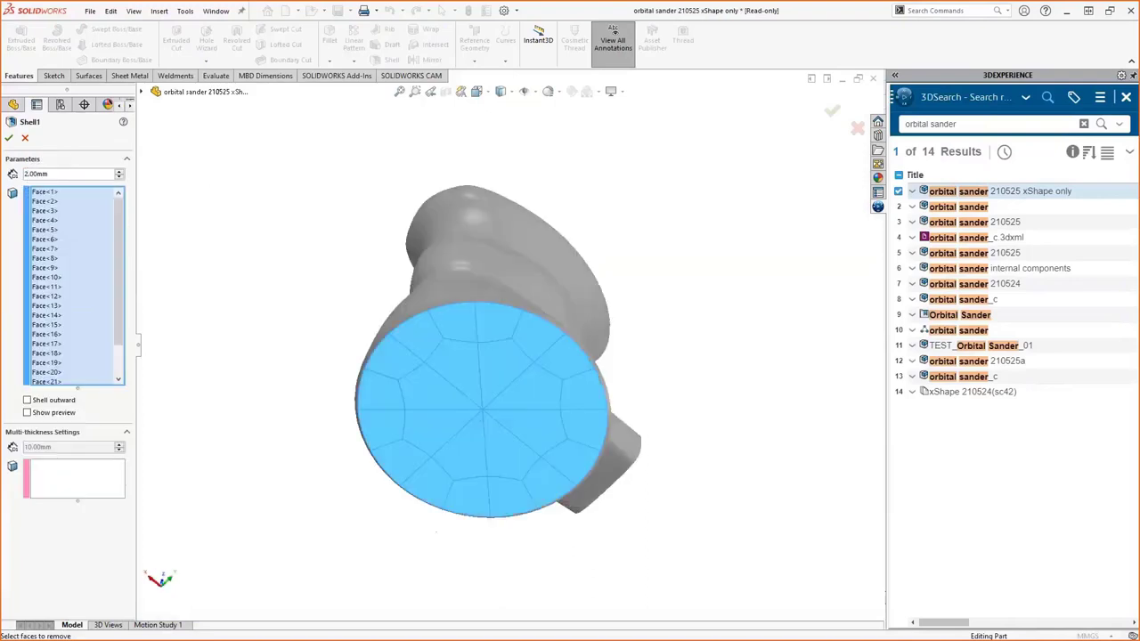
middle_click_drag(267, 285, 173, 261)
right_click(504, 483)
left_click(535, 608)
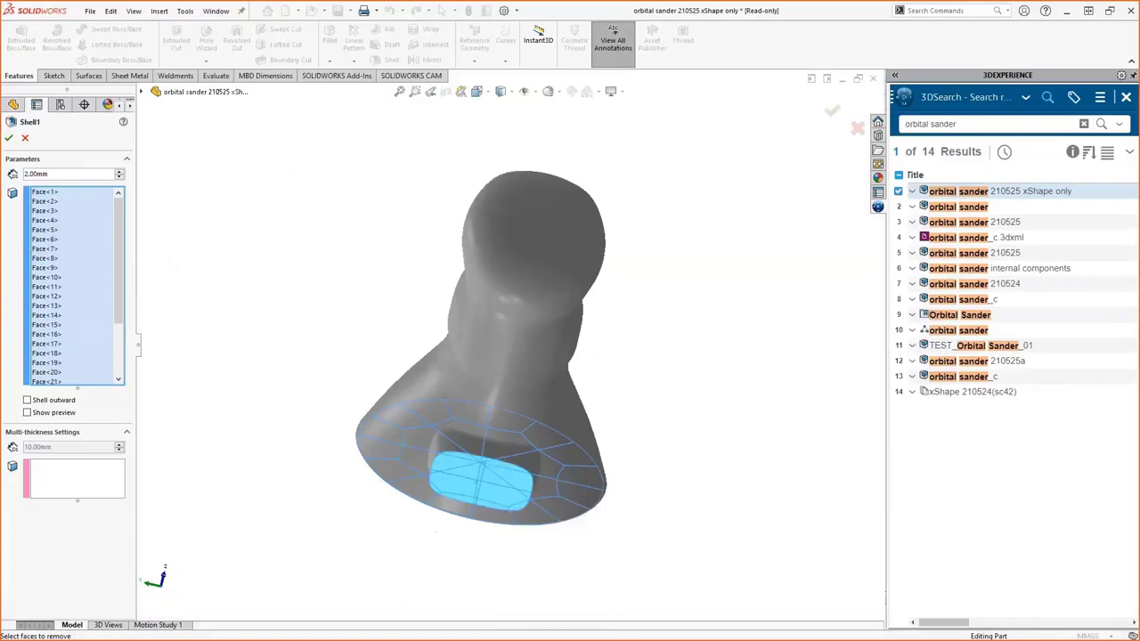
middle_click_drag(481, 356, 534, 312)
key("Delete")
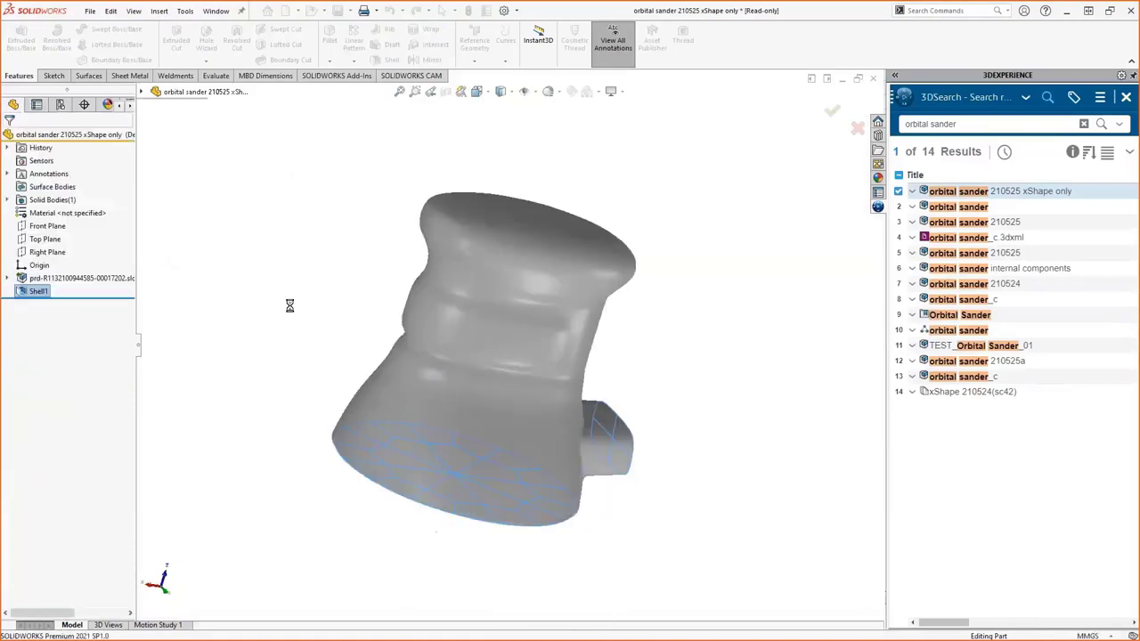
Step: Split the shelled sander into two solid bodies, using the Top Plane as the trim tool
middle_click_drag(291, 308, 335, 358)
left_click(45, 239)
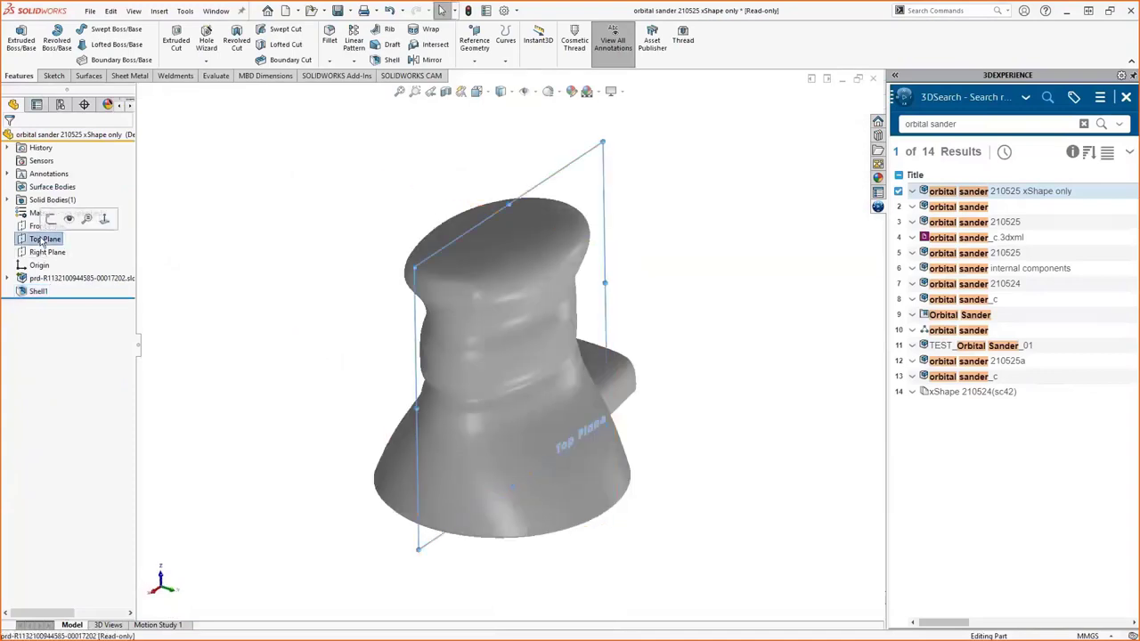
left_click(944, 10)
type("split")
left_click(923, 43)
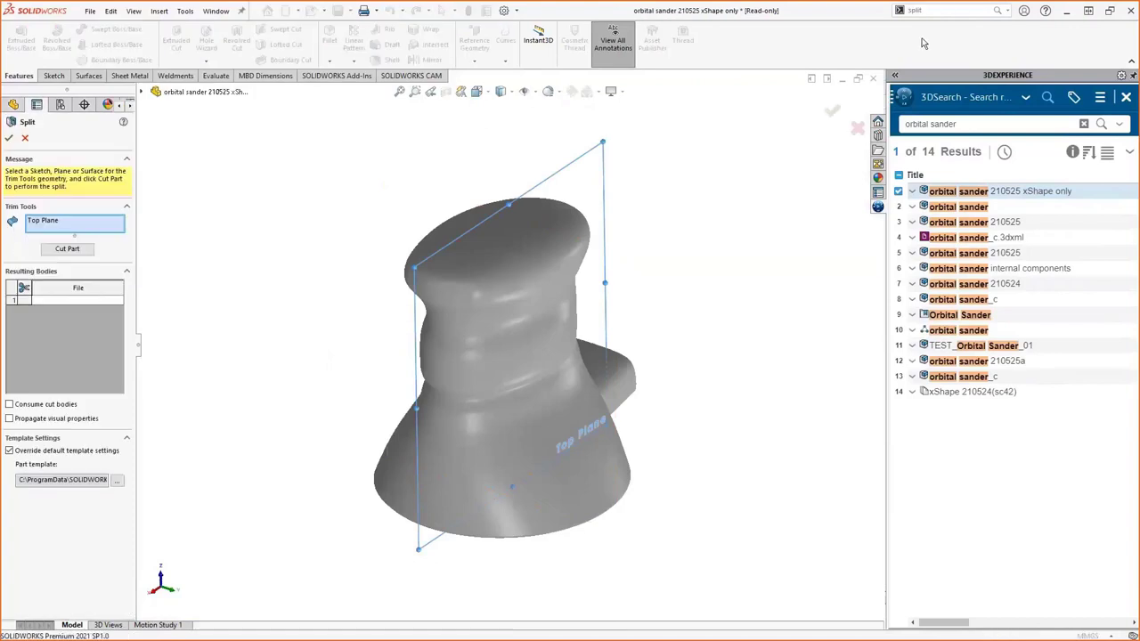
left_click(69, 249)
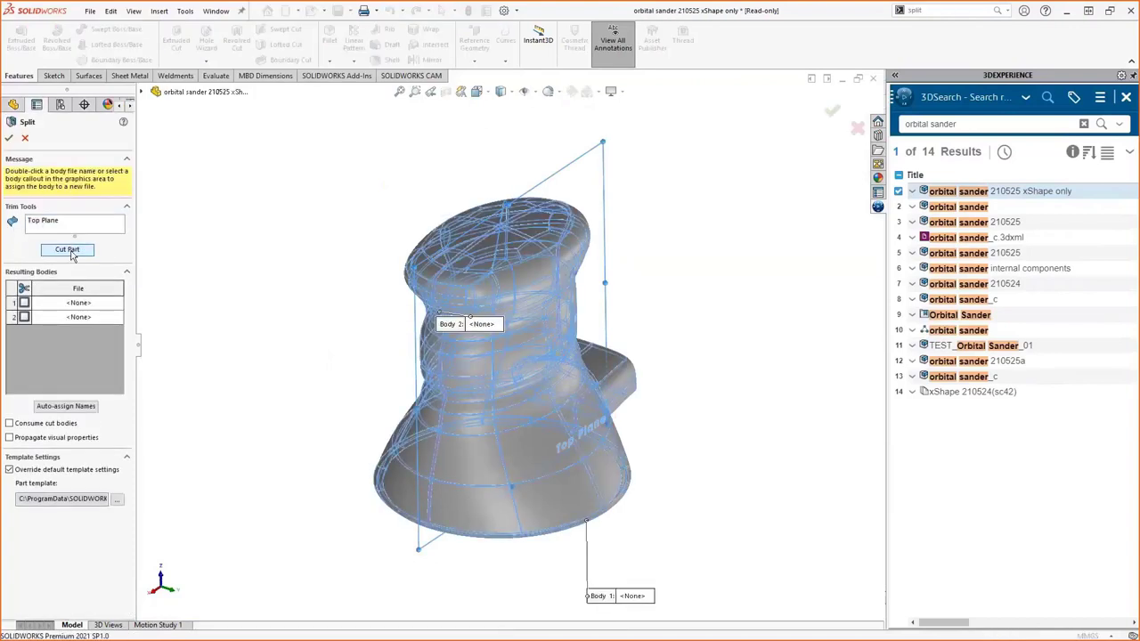
left_click(24, 303)
left_click(9, 138)
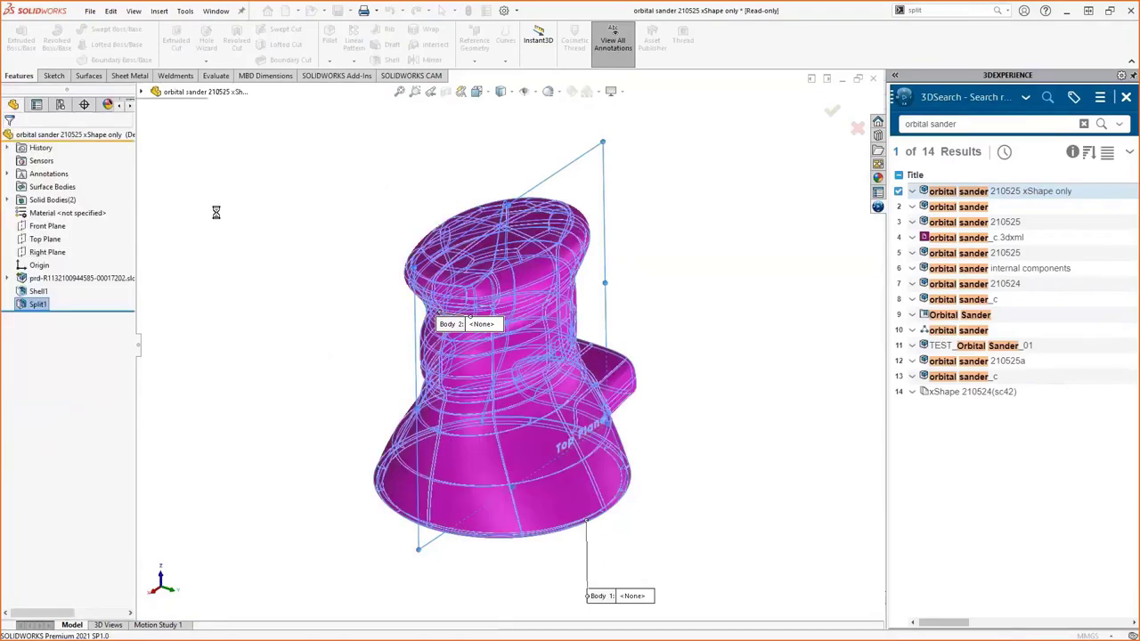
right_click(560, 253)
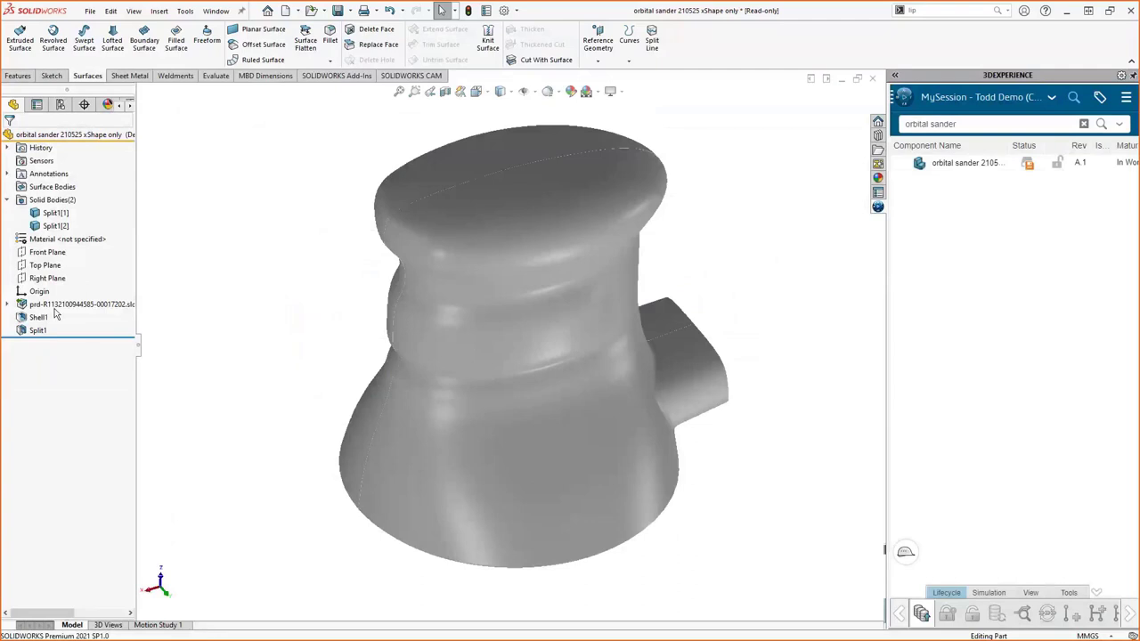
Step: Check the imported xShape reference that Shell1 and Split1 depend on, and open the sander component's lifecycle options in the session
left_click_drag(55, 306, 29, 314)
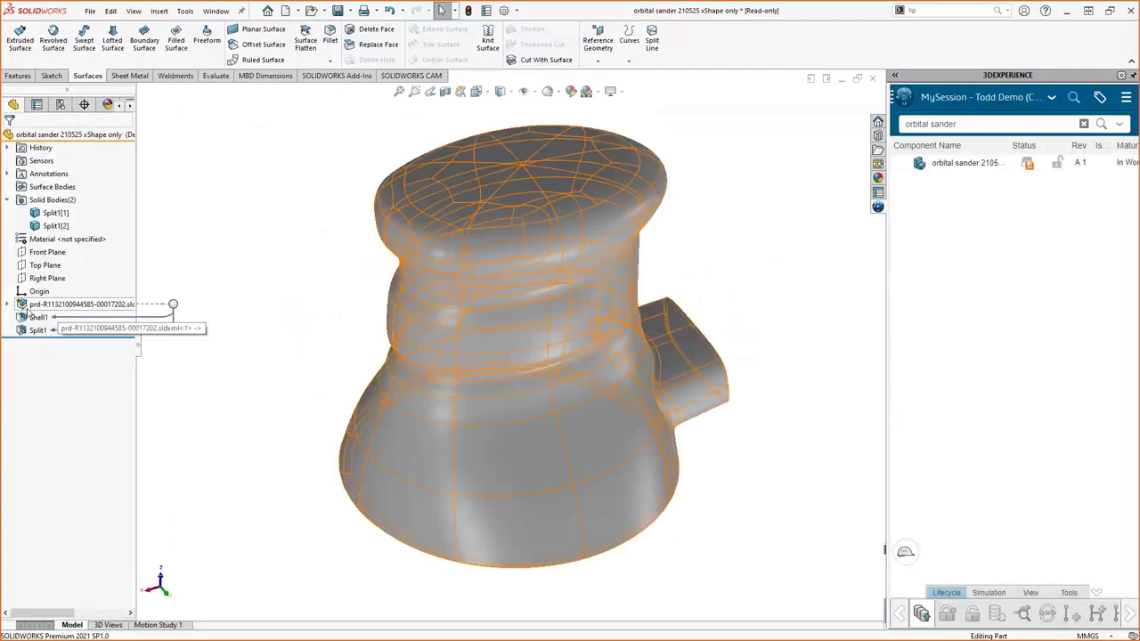
left_click_drag(27, 313, 27, 313)
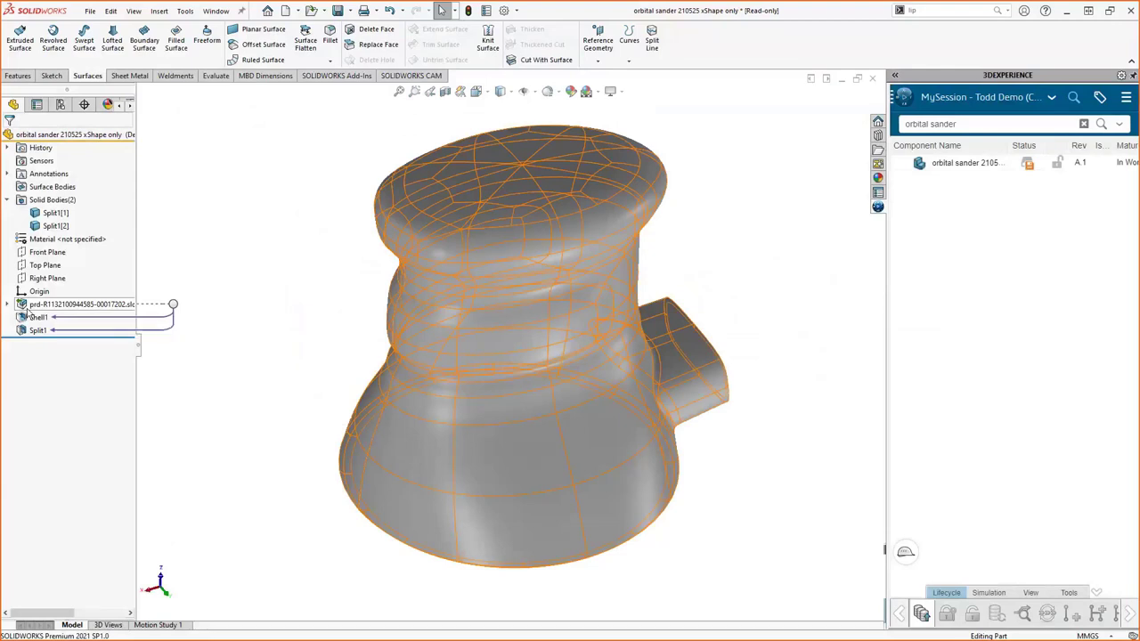
left_click_drag(28, 312, 768, 189)
right_click(922, 167)
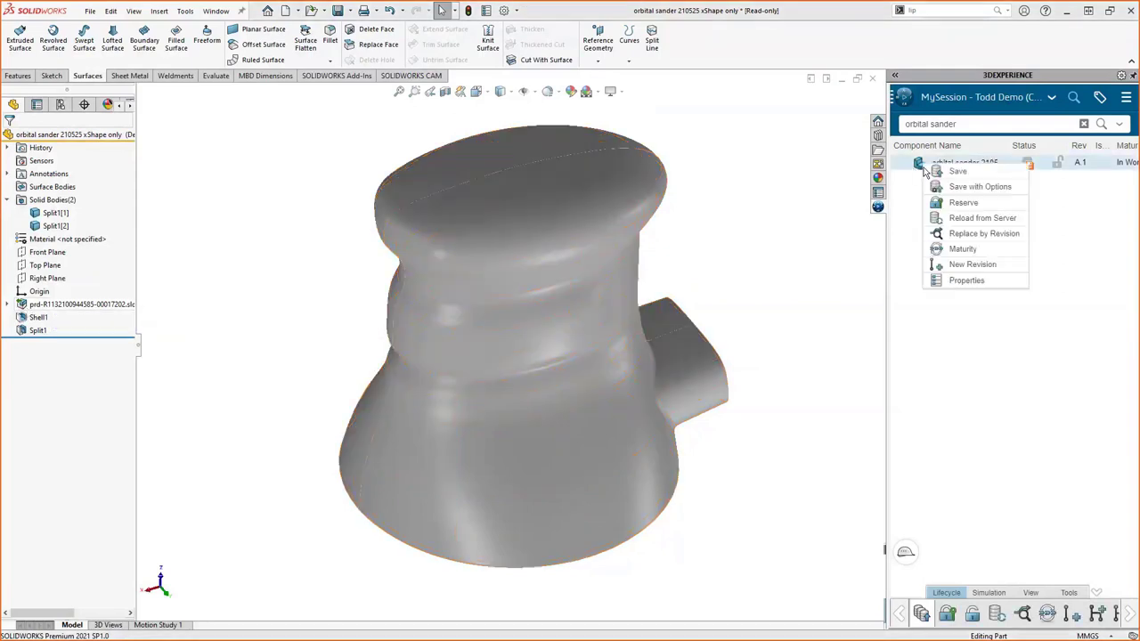